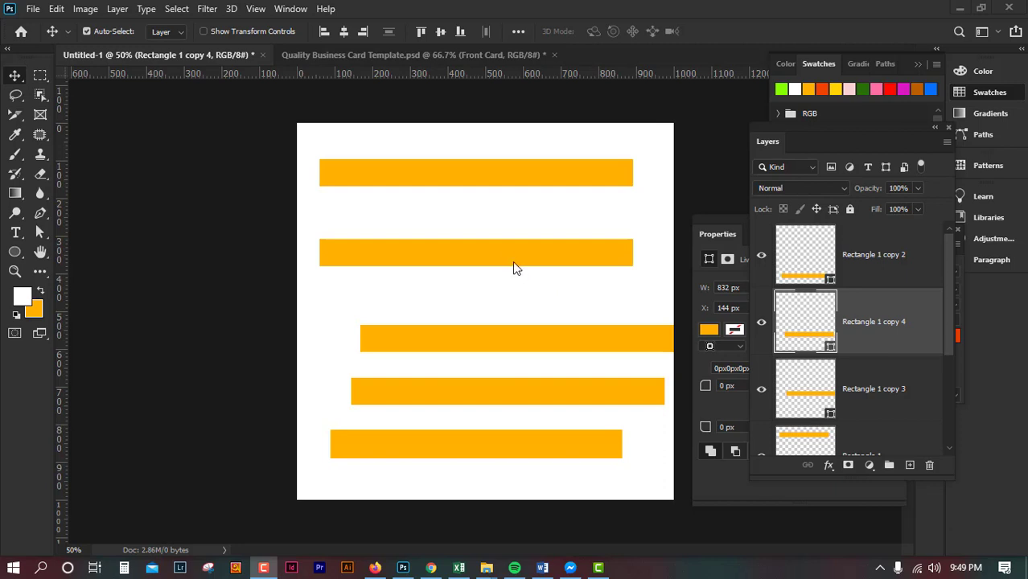
Move the second, third and fourth bars up so they line up horizontally with the top bar
drag(488, 344, 470, 340)
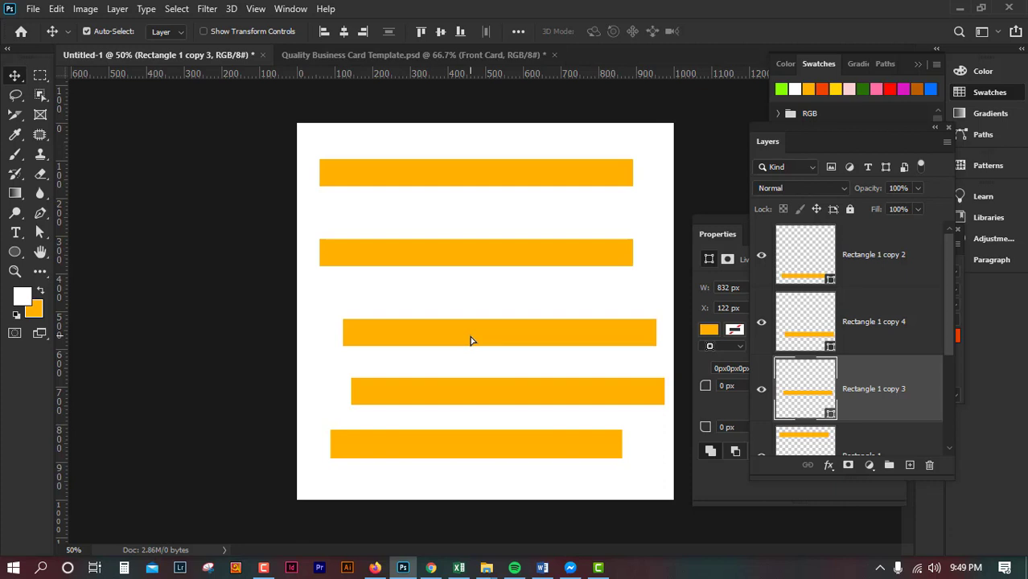
drag(470, 340, 470, 307)
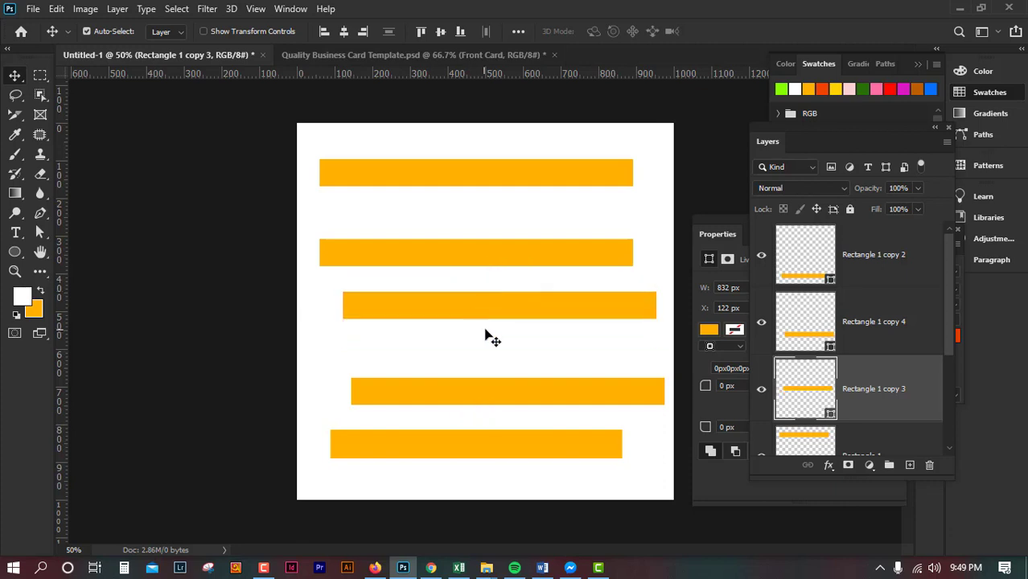
drag(455, 257, 475, 233)
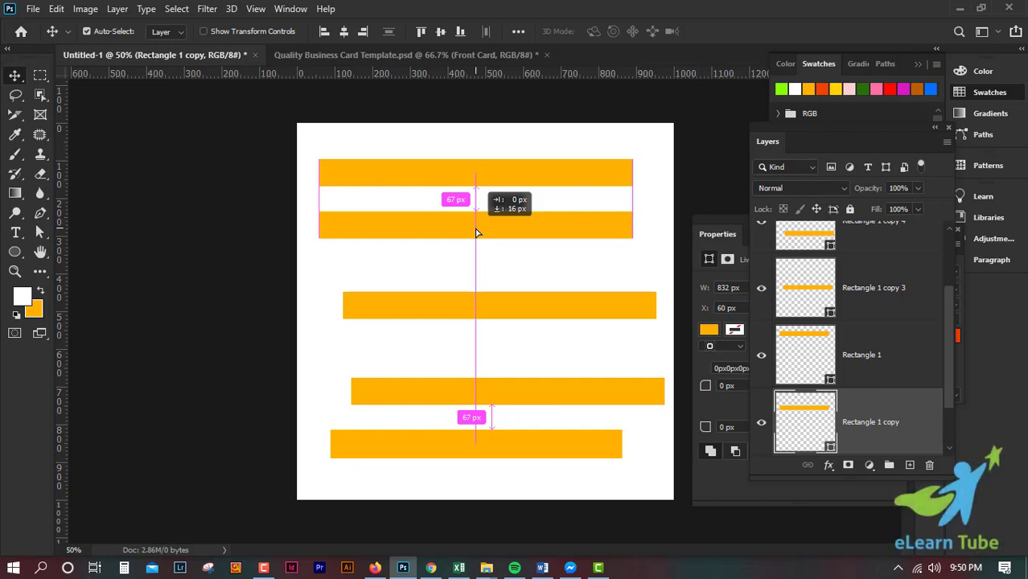
drag(475, 232, 475, 232)
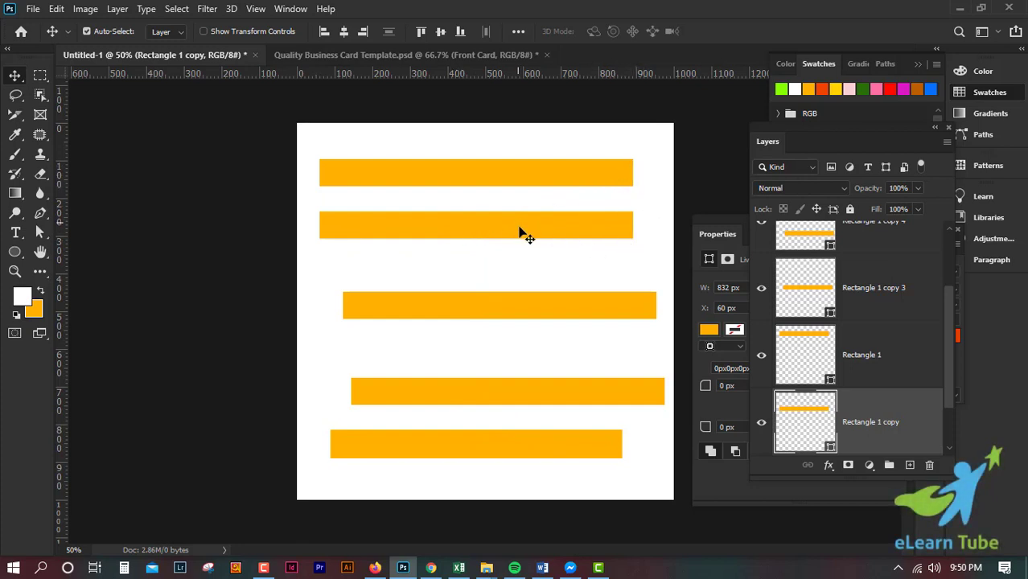
drag(517, 307, 492, 279)
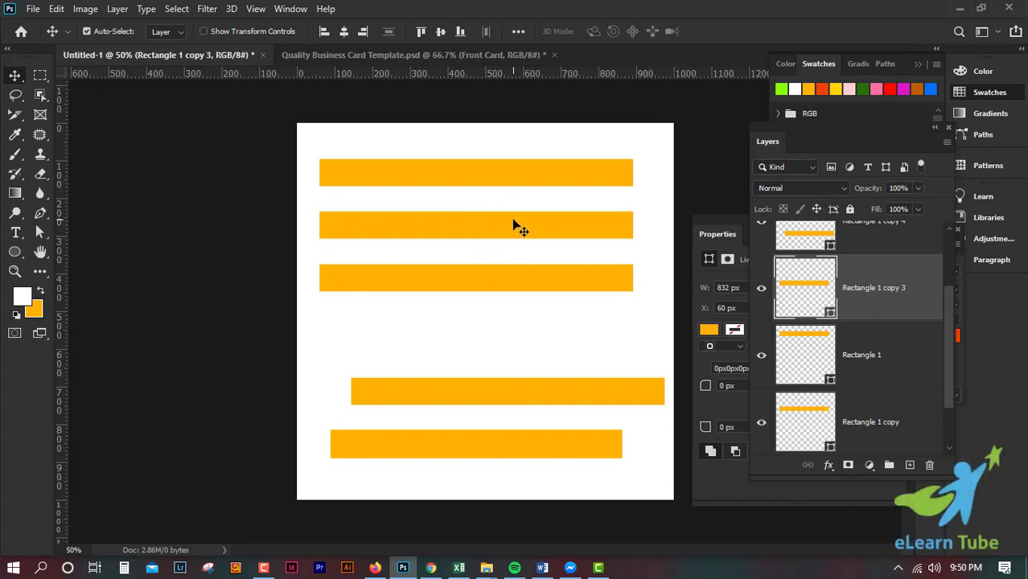
mouse_move(518, 227)
mouse_down()
mouse_move(521, 209)
mouse_move(506, 217)
mouse_move(514, 213)
mouse_move(514, 230)
mouse_up()
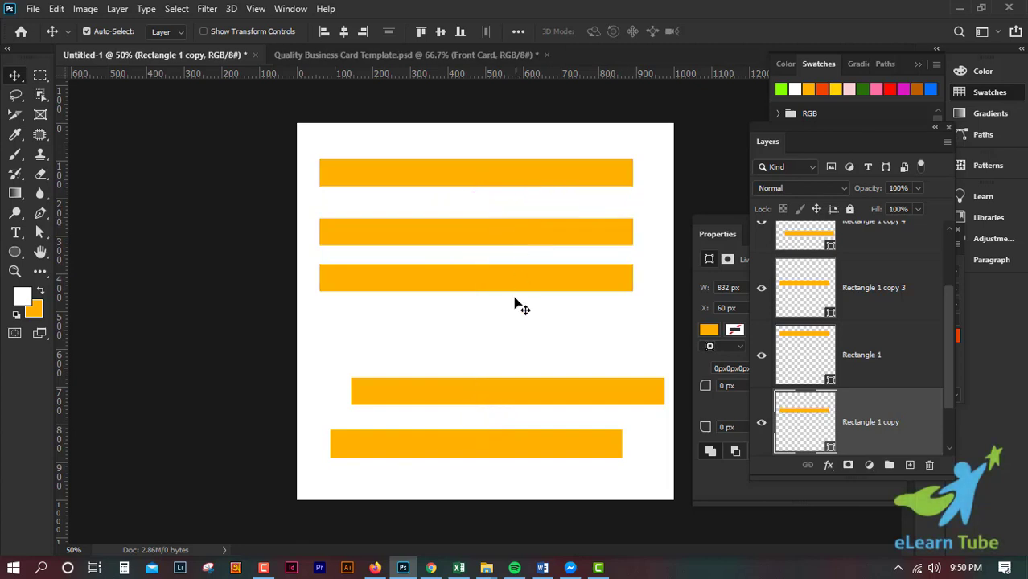
drag(505, 395, 476, 331)
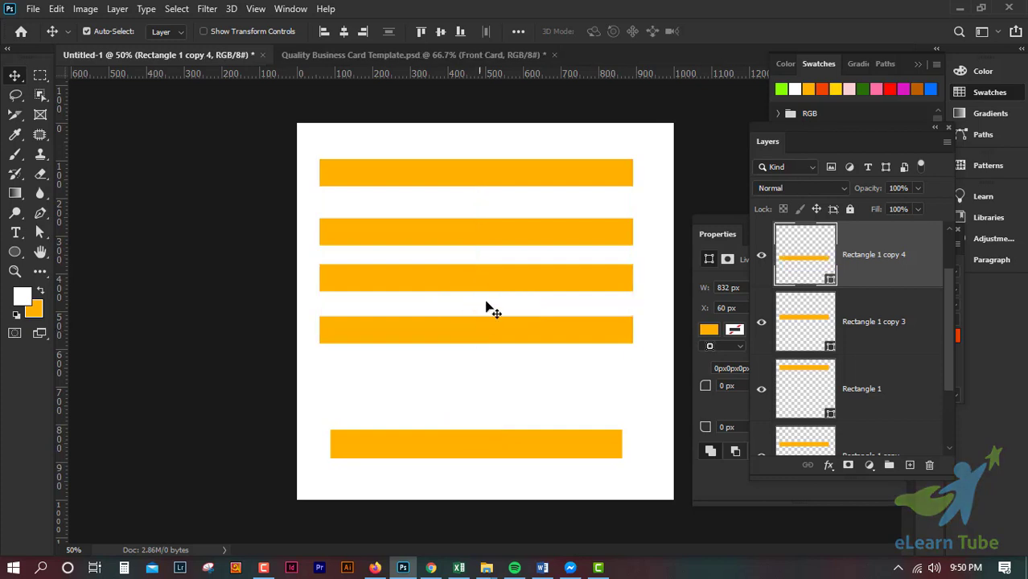
Scatter the four lower bars on the canvas with staggered left edges and uneven vertical gaps
click(495, 242)
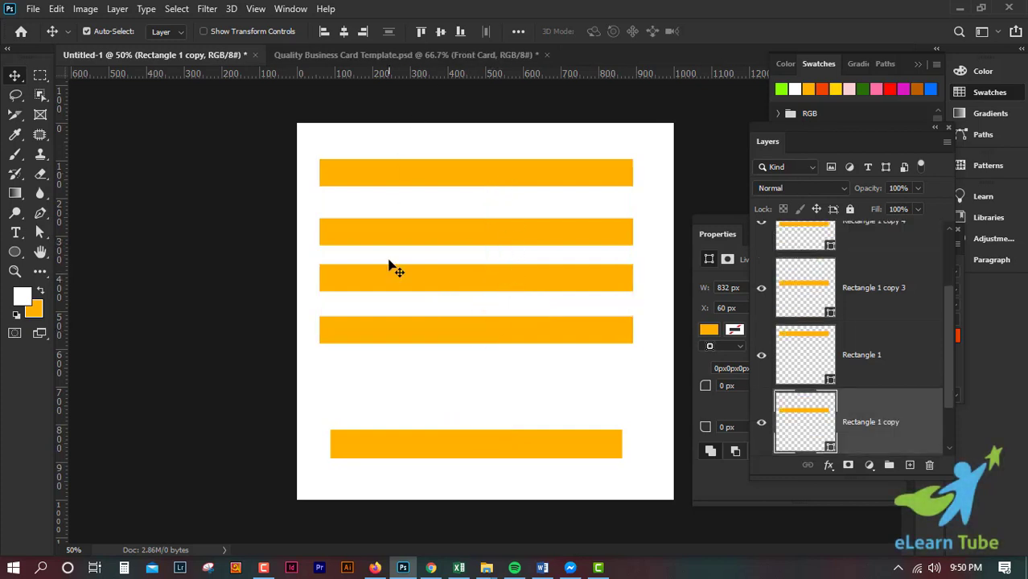
drag(417, 337, 462, 299)
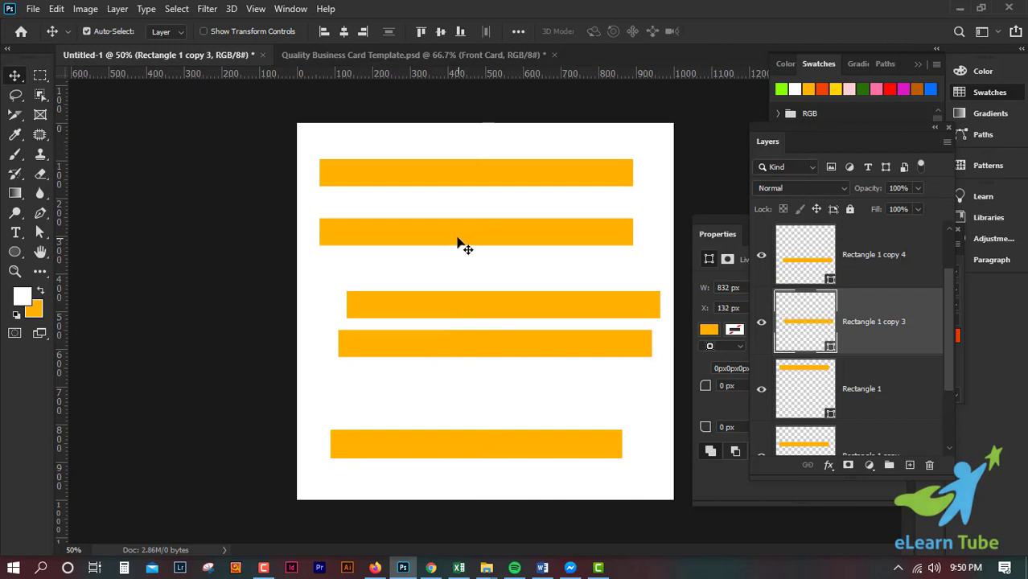
mouse_move(459, 241)
mouse_down()
mouse_move(476, 241)
mouse_move(476, 273)
mouse_move(470, 232)
mouse_up()
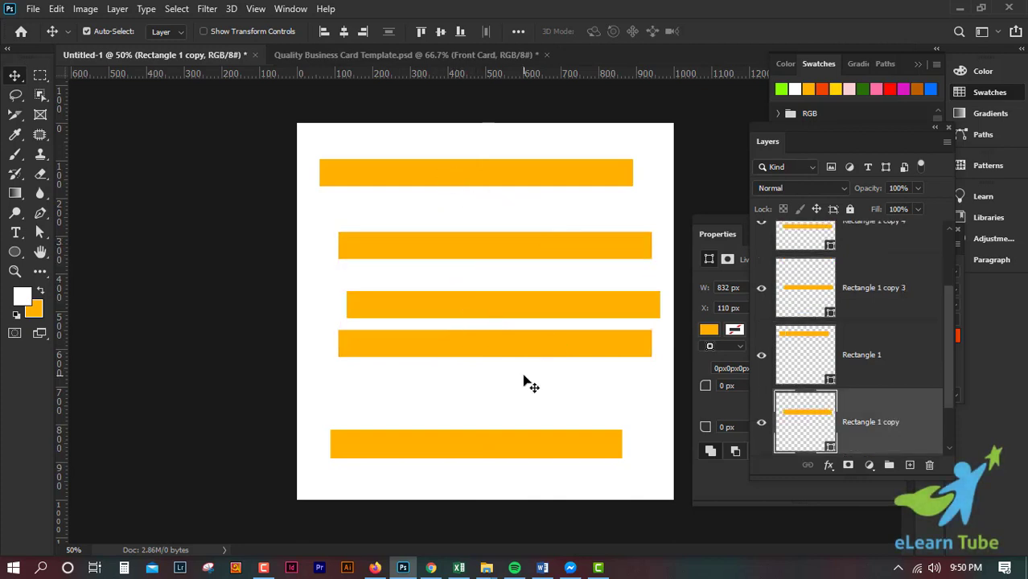
drag(511, 350, 500, 362)
drag(509, 444, 497, 429)
drag(500, 360, 517, 374)
drag(487, 297, 501, 301)
drag(470, 254, 459, 259)
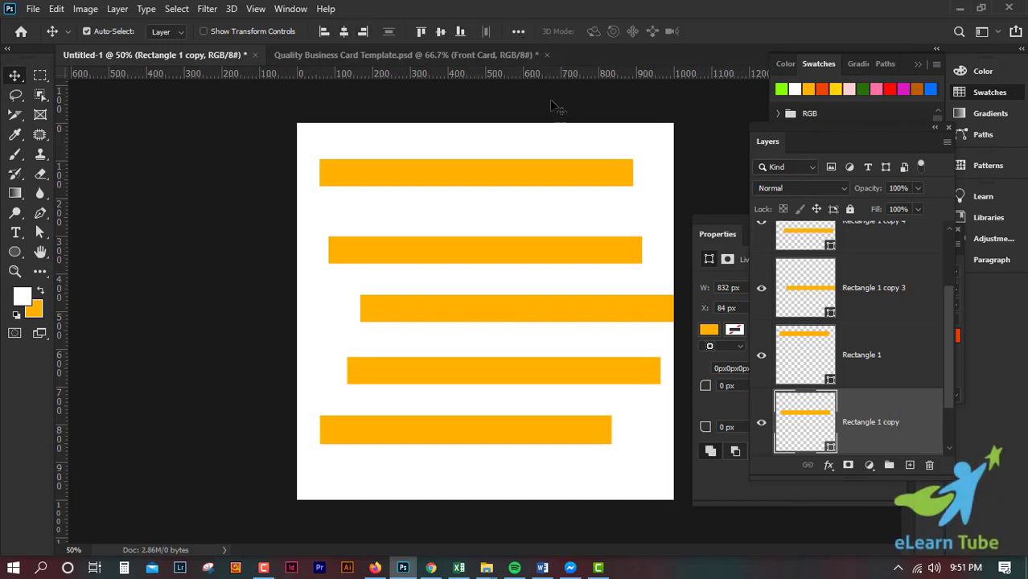
scroll(807, 283, up, 3)
click(865, 273)
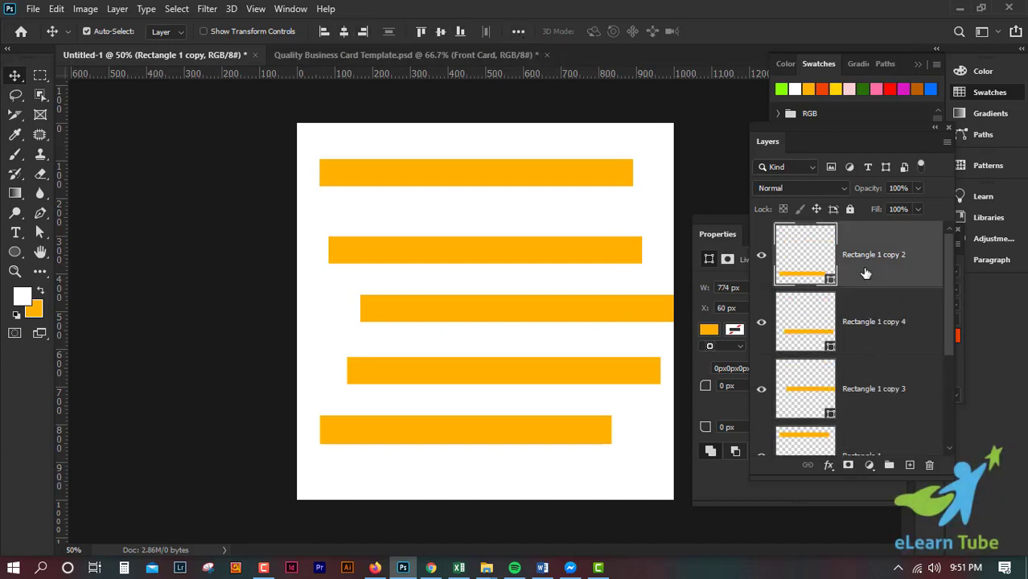
scroll(893, 328, down, 2)
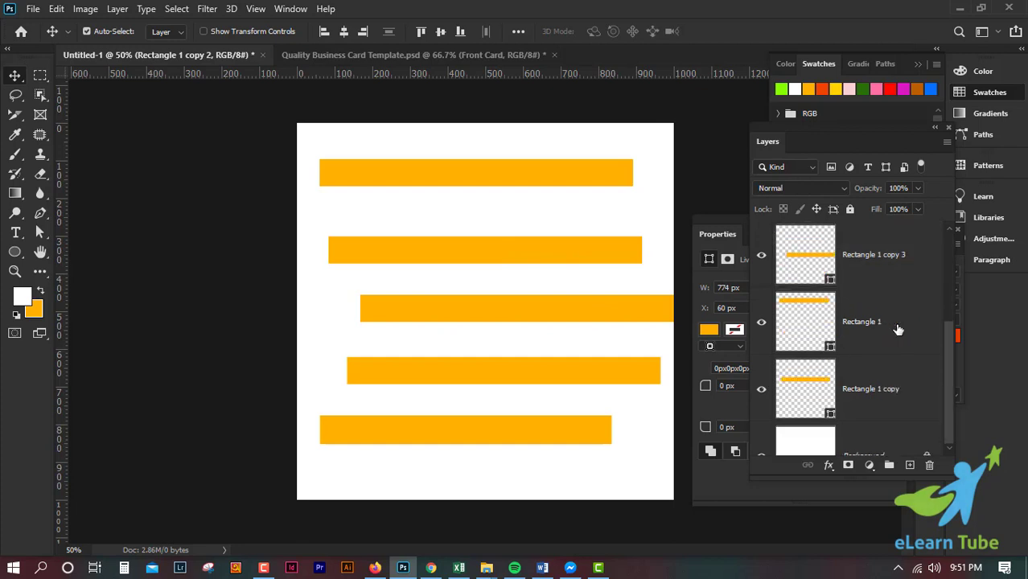
scroll(898, 330, up, 2)
click(893, 331)
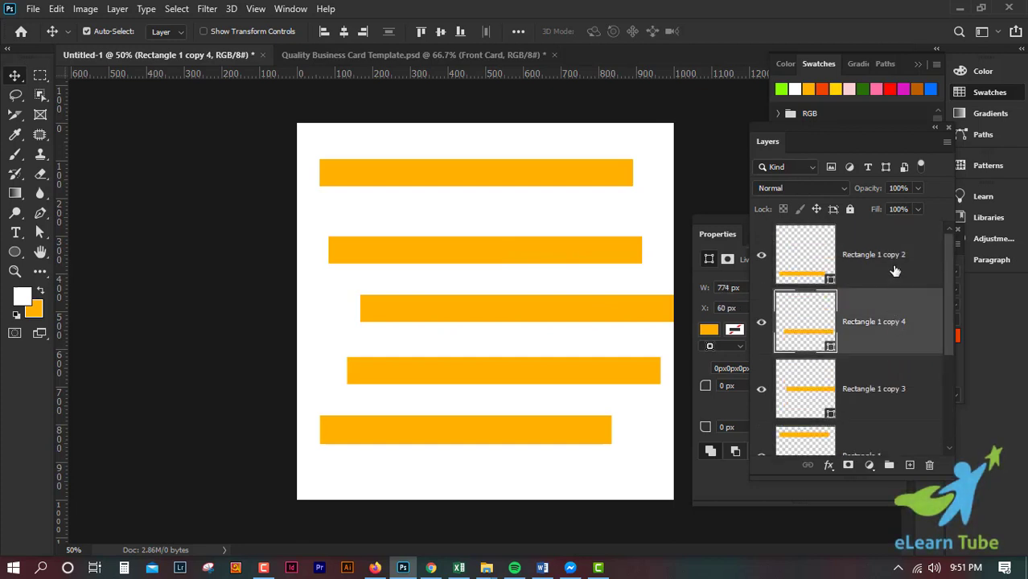
click(895, 271)
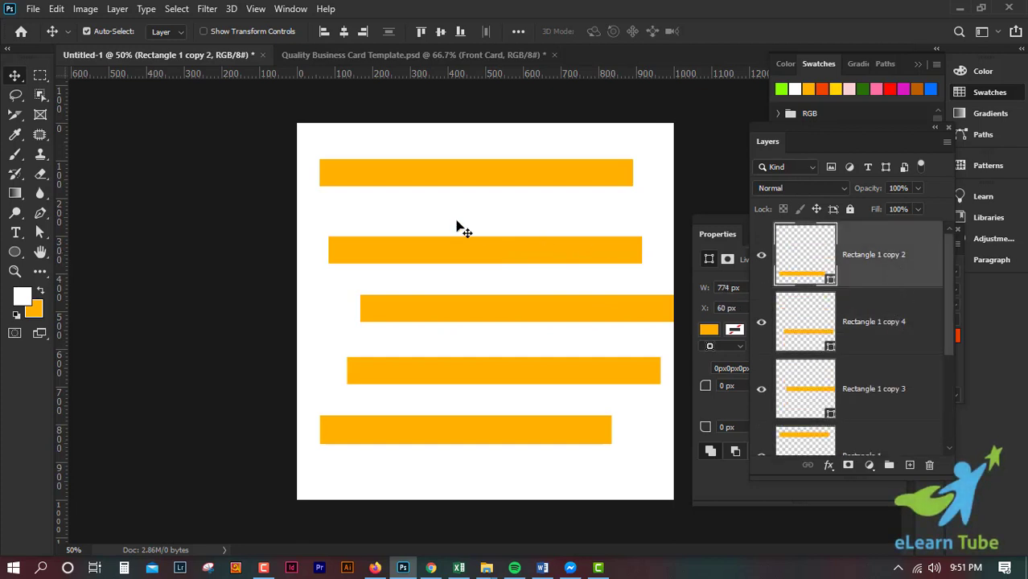
scroll(886, 282, down, 2)
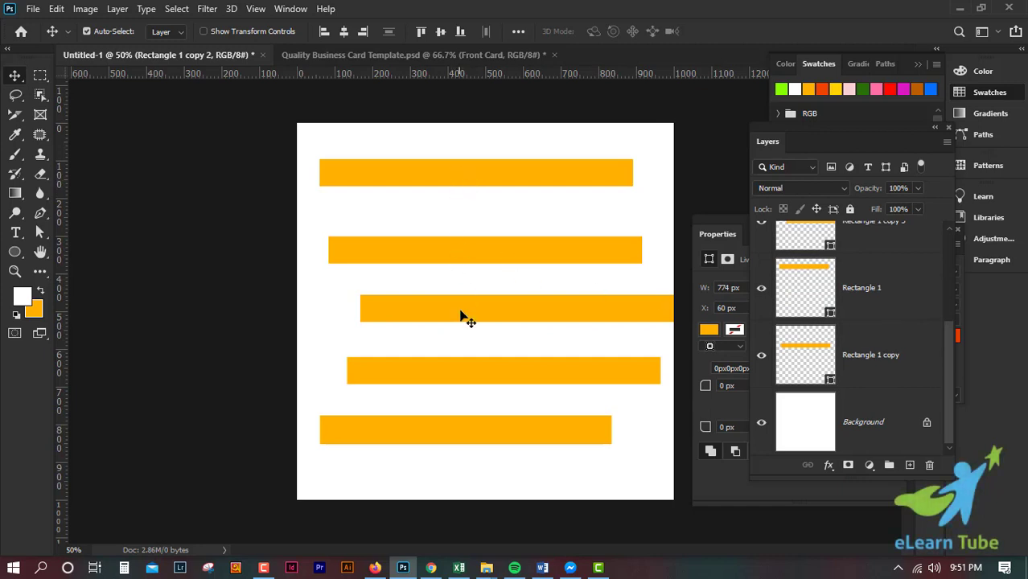
scroll(911, 236, up, 3)
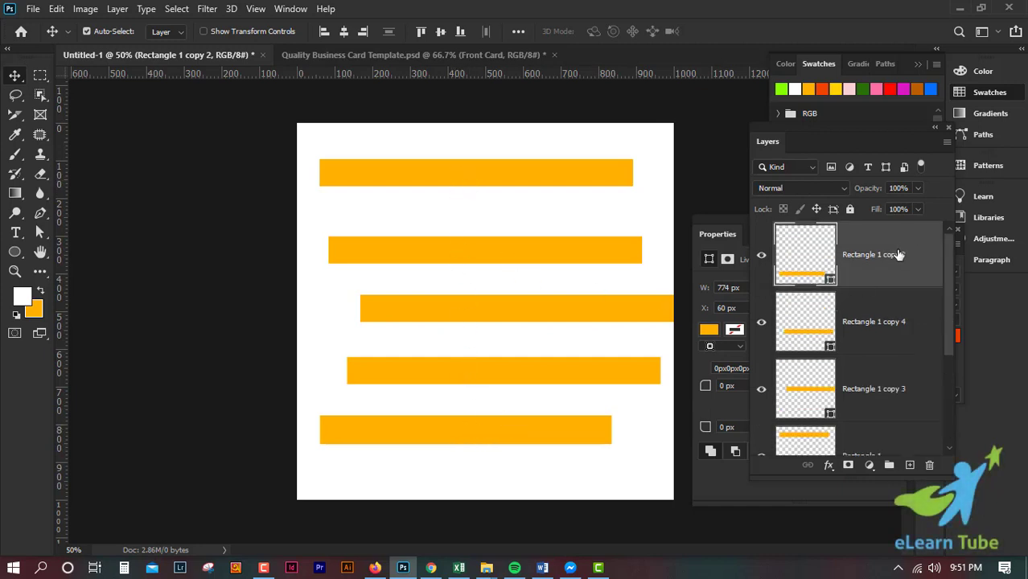
scroll(897, 254, down, 3)
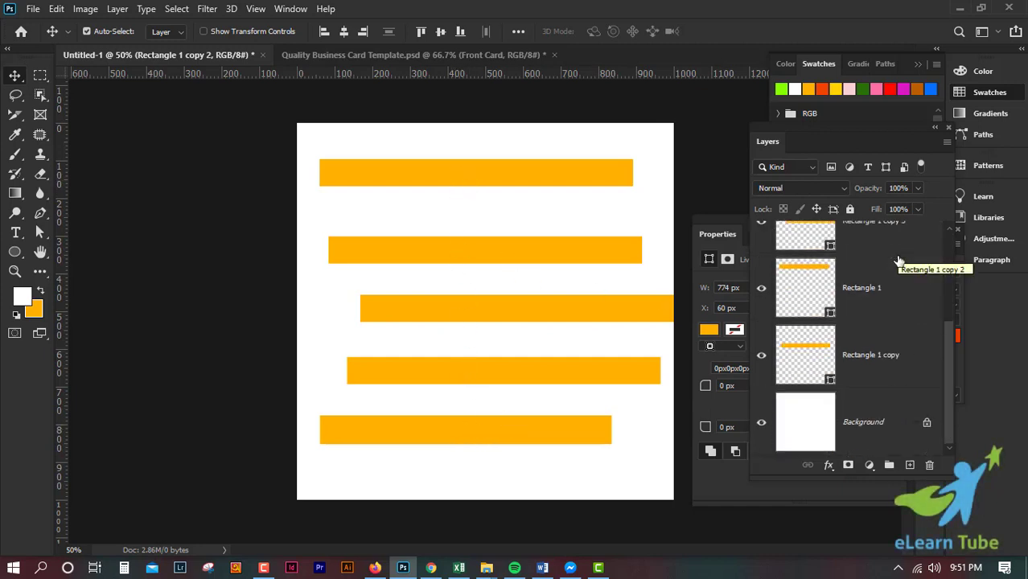
shift+click(897, 370)
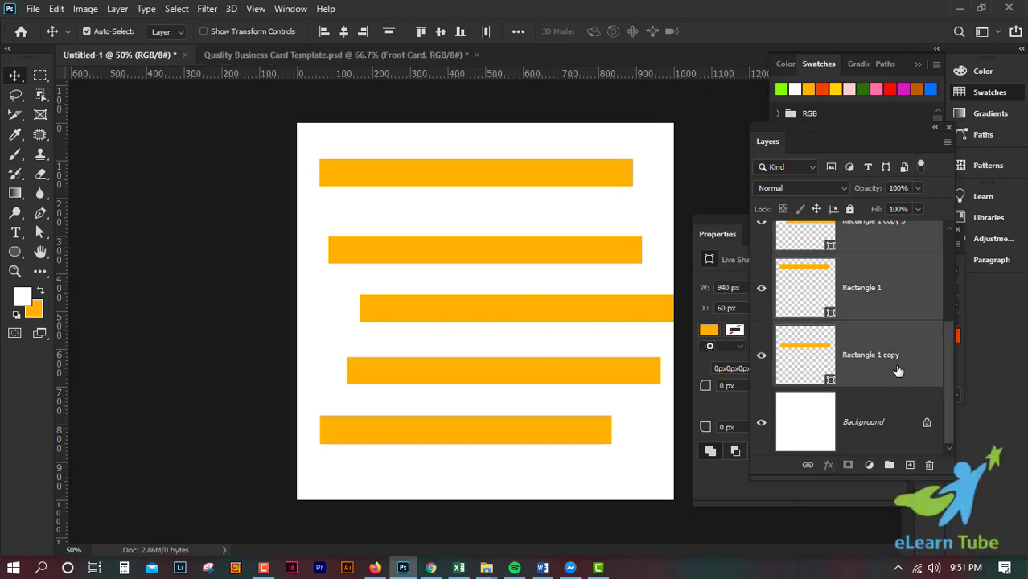
scroll(883, 273, up, 3)
scroll(888, 422, down, 2)
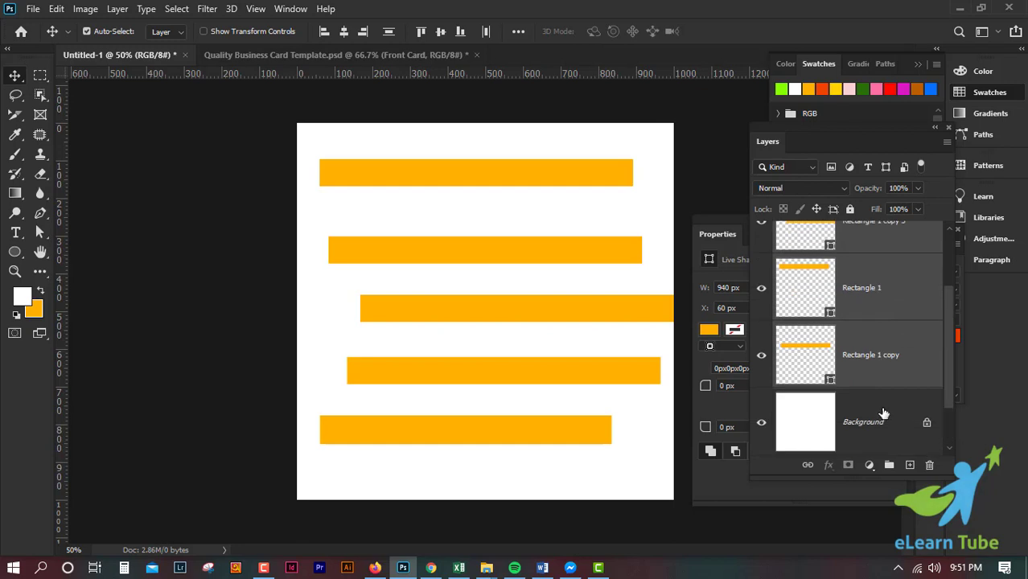
scroll(879, 370, up, 2)
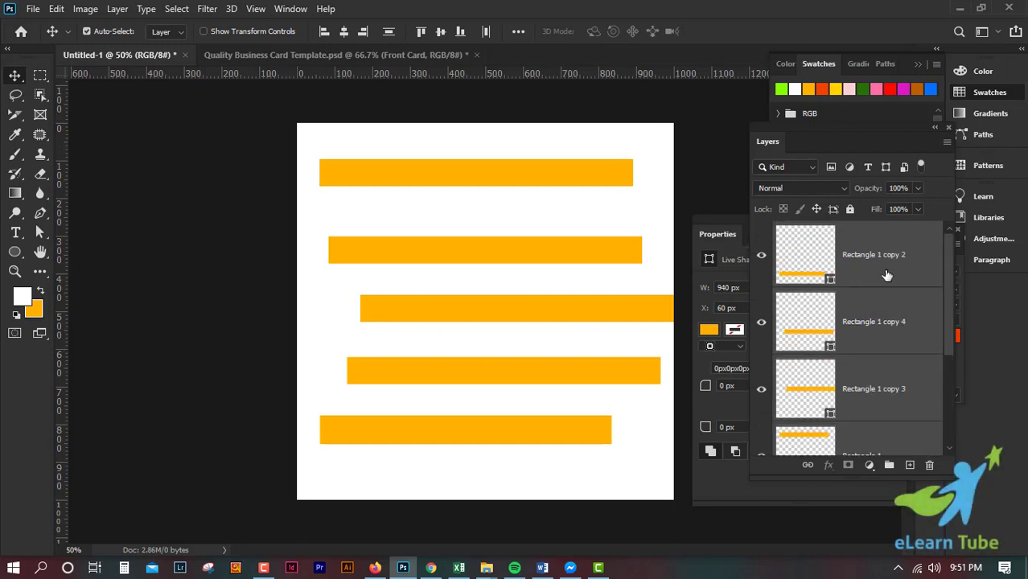
Select all five rectangle layers, from Rectangle 1 copy 2 down to Rectangle 1 copy, and align them by their left edges
click(885, 275)
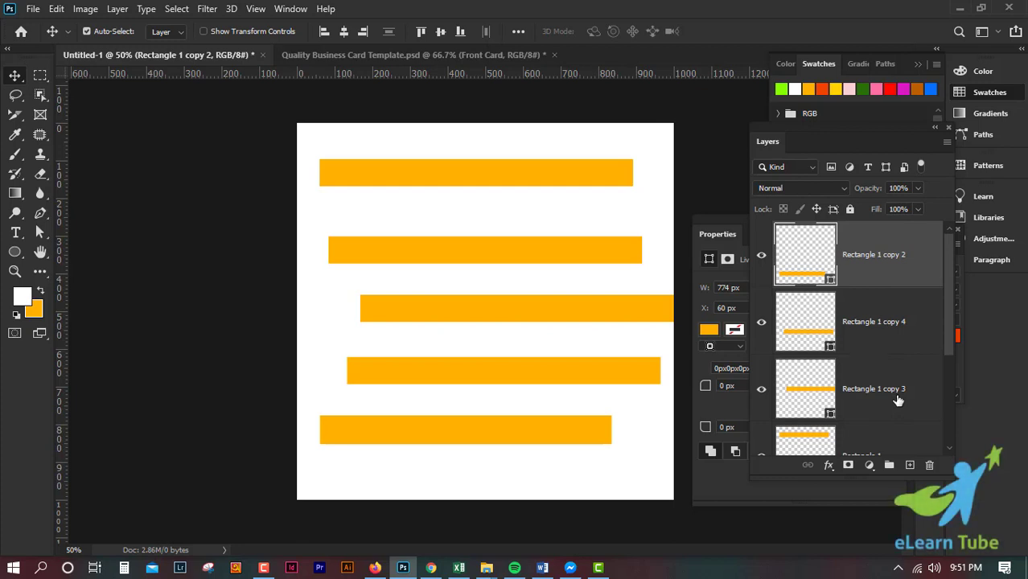
scroll(898, 399, down, 2)
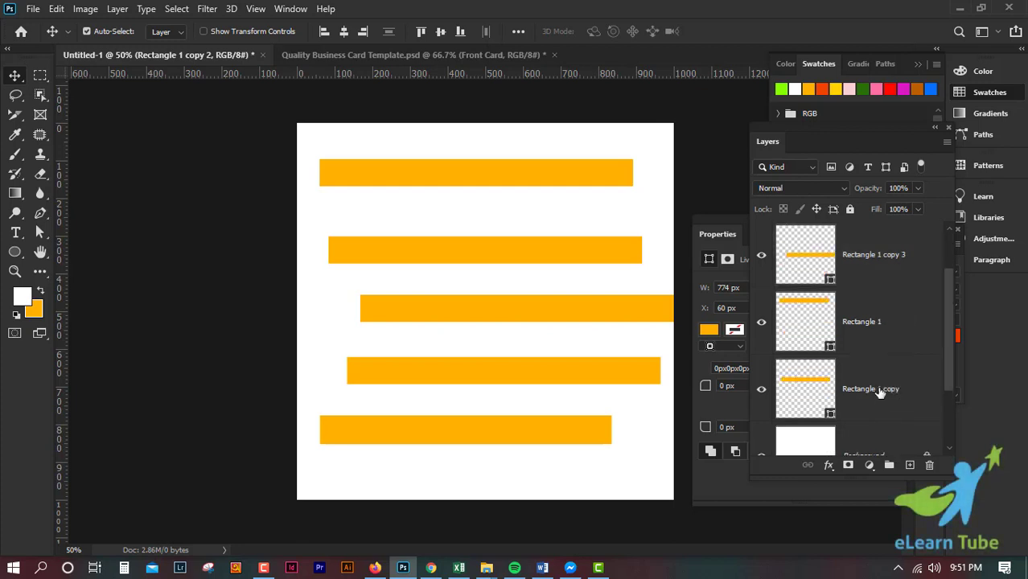
scroll(879, 271, up, 2)
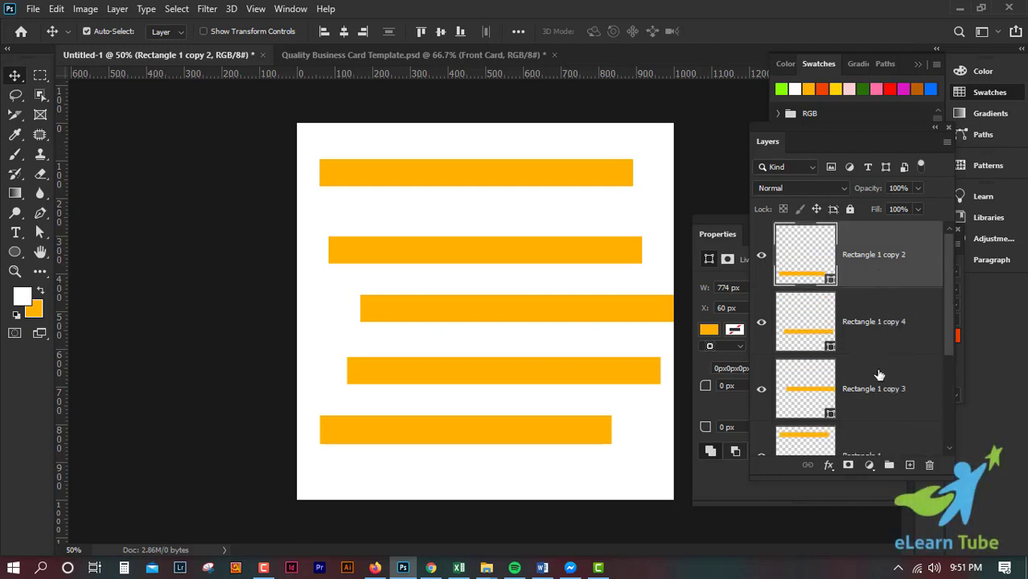
scroll(879, 375, down, 2)
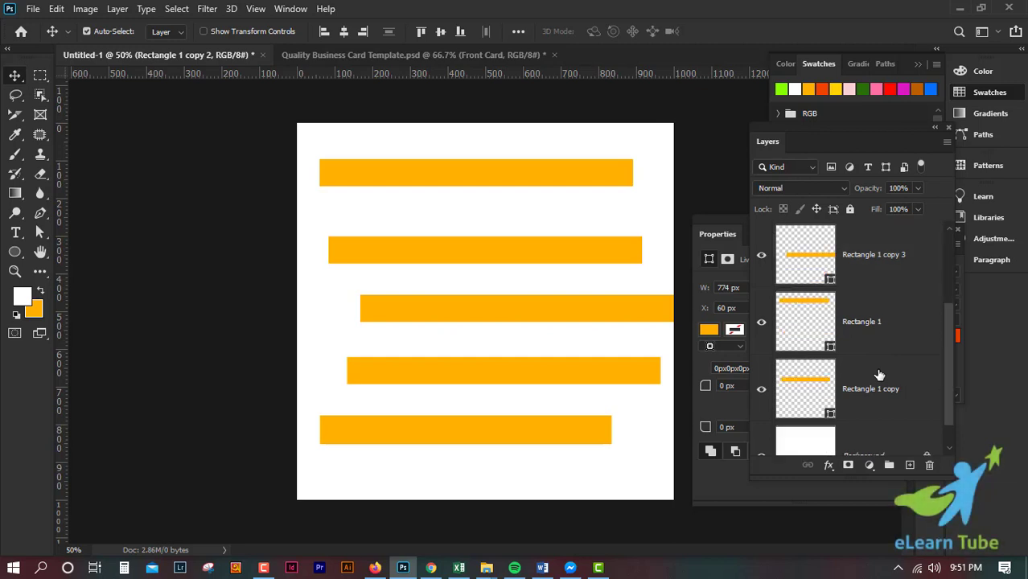
scroll(879, 375, up, 2)
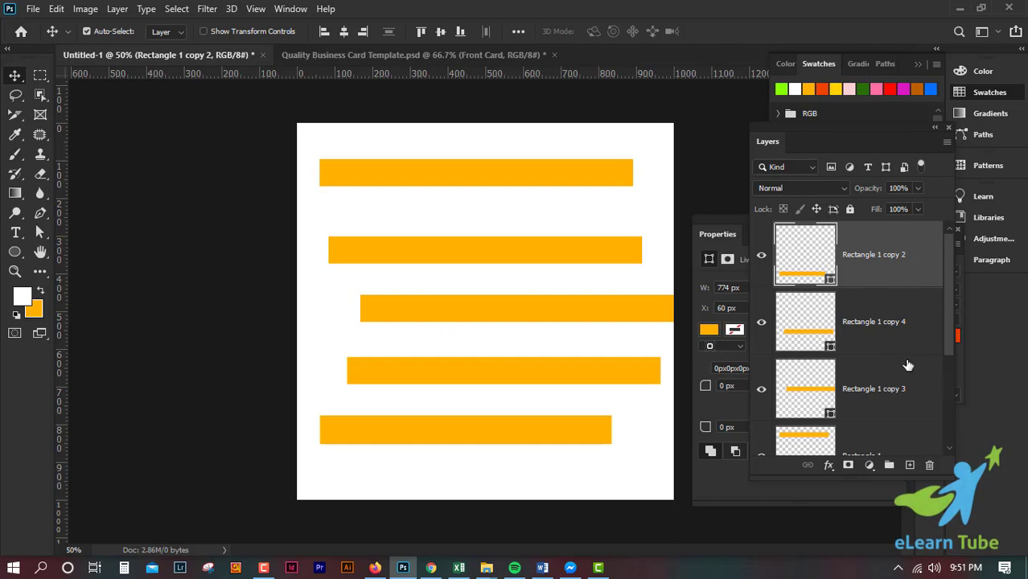
scroll(907, 365, down, 1)
scroll(907, 365, up, 1)
scroll(900, 274, down, 2)
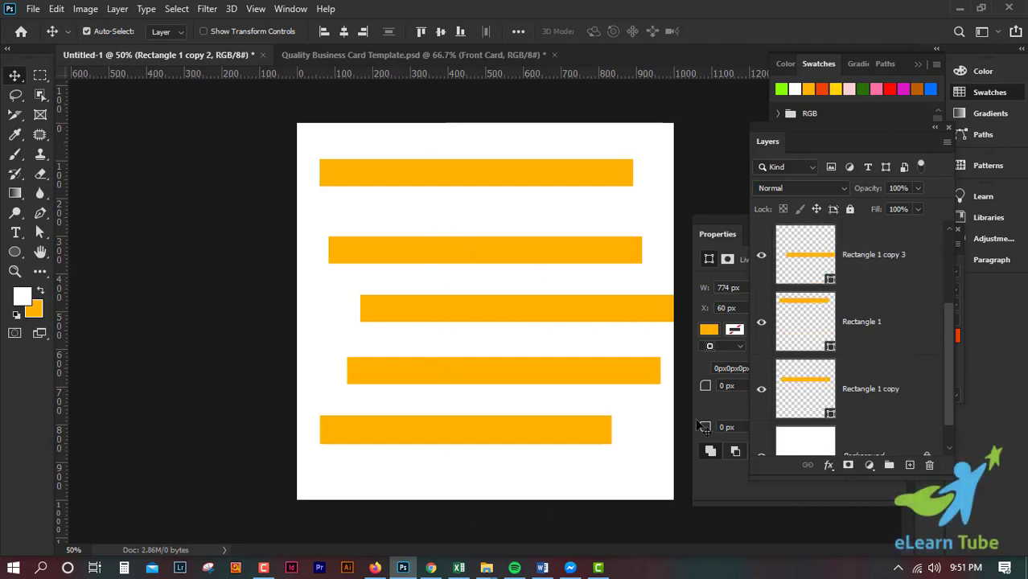
scroll(831, 271, up, 2)
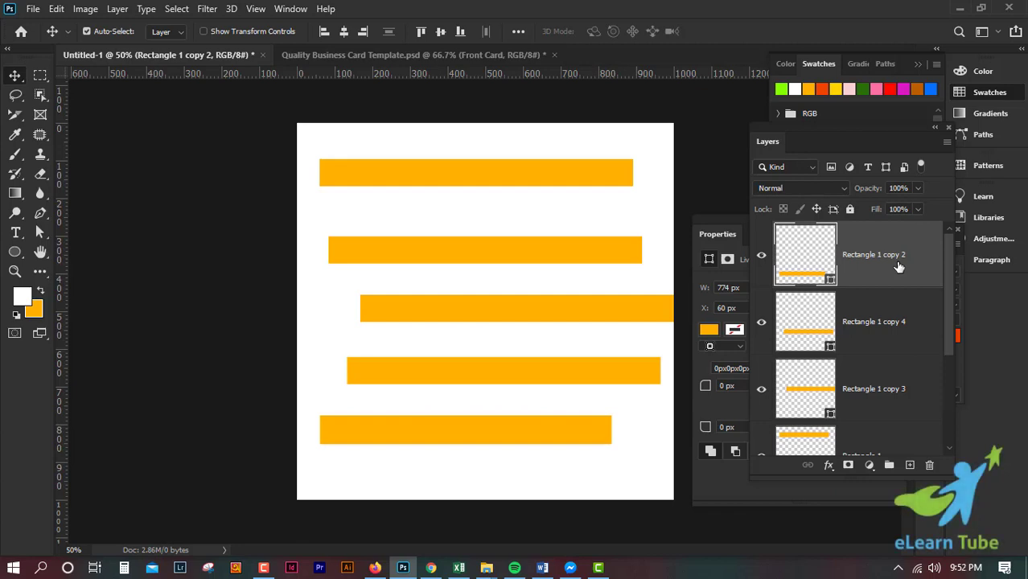
scroll(901, 338, down, 2)
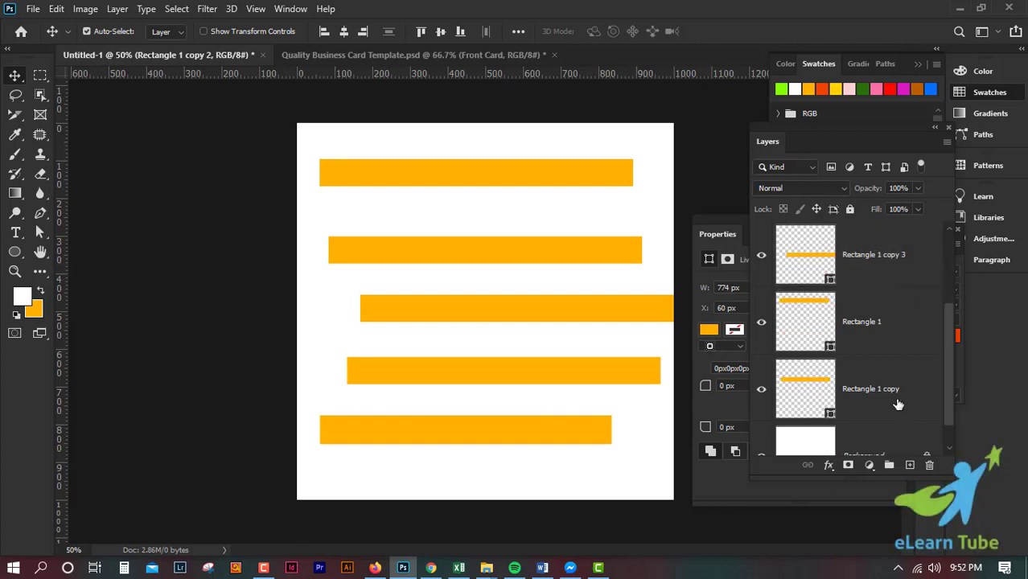
shift+click(898, 402)
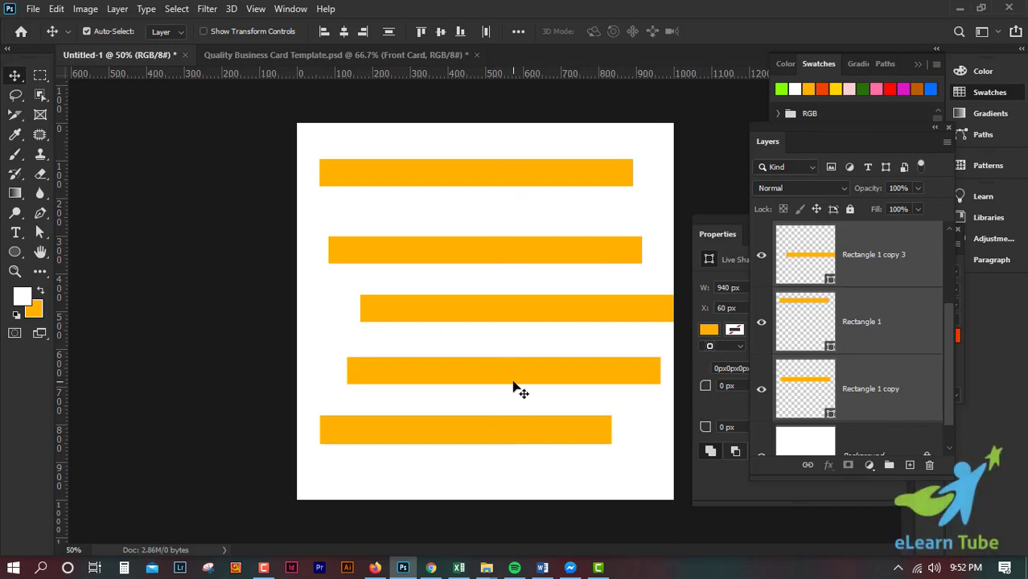
scroll(515, 384, up, 1)
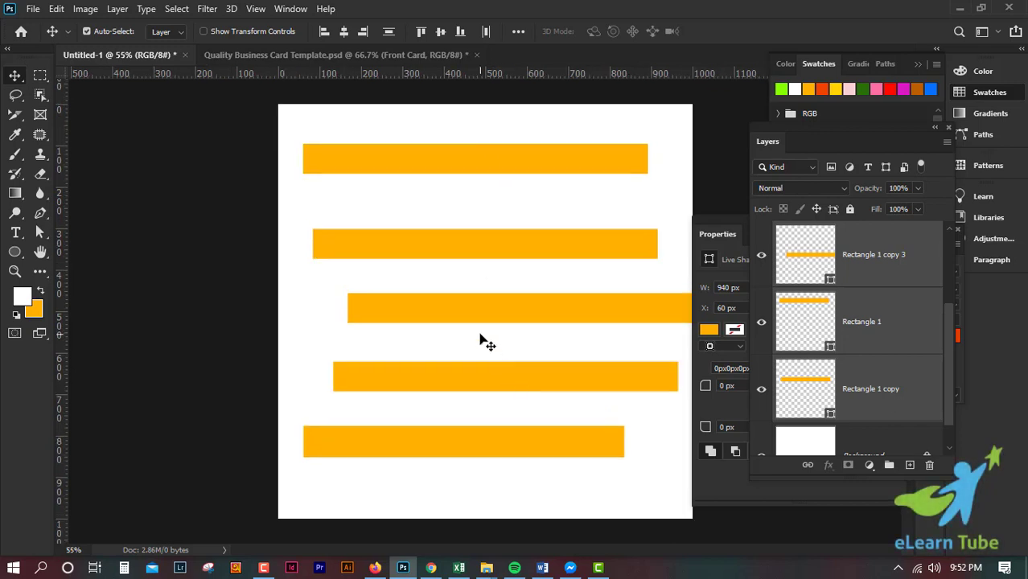
scroll(473, 336, up, 1)
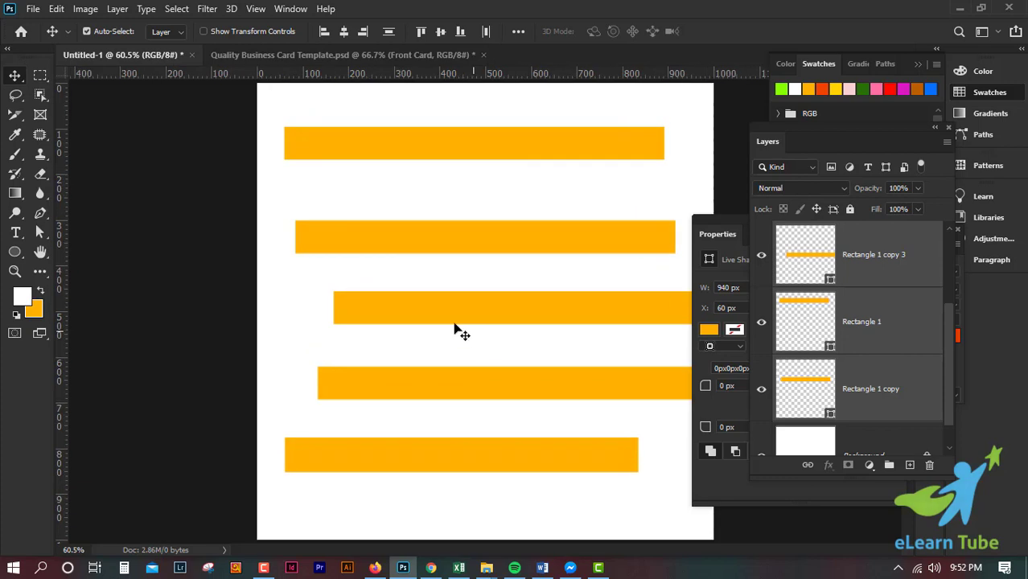
click(325, 31)
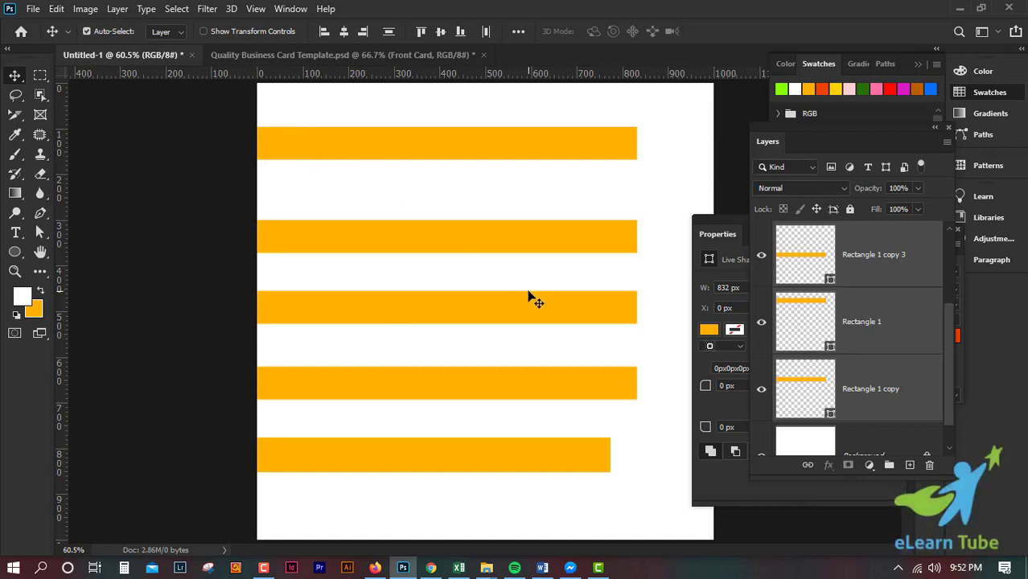
Nudge the five selected bars rightward together, away from the canvas's left edge, to X 21 px
key(alt+Right)
key(Right)
key(Right)
key(Right)
key(Right)
key(Right)
key(Right)
key(Right)
key(Right)
key(Right)
key(Right)
key(Right)
key(Right)
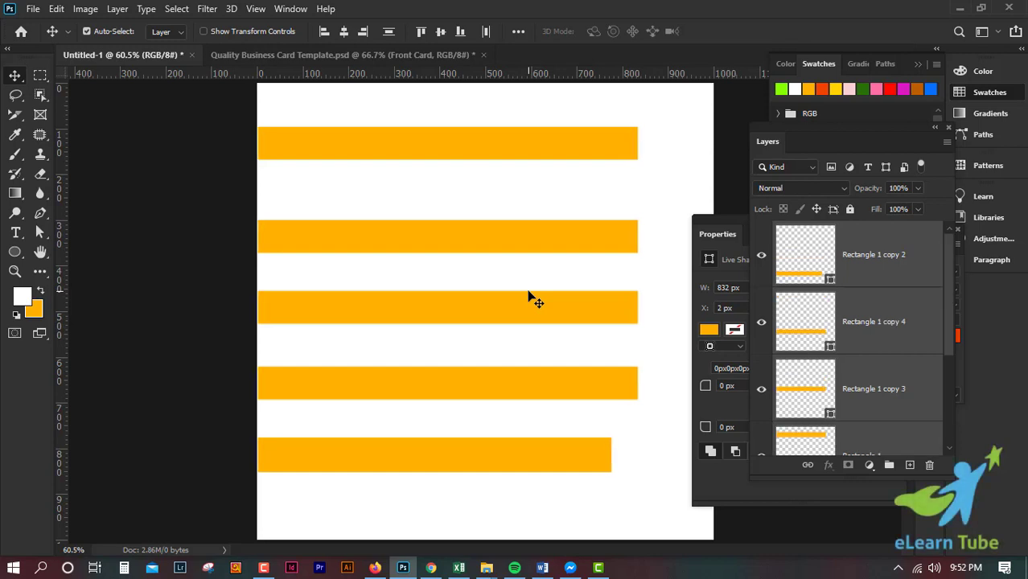
key(Right)
key(Right)
key(Right)
key(Right)
key(Right)
key(Right)
key(Right)
key(Right)
key(Right)
key(Right)
key(Right)
key(Right)
key(Right)
key(Right)
key(Right)
key(Right)
key(Right)
key(Right)
key(Right)
key(Right)
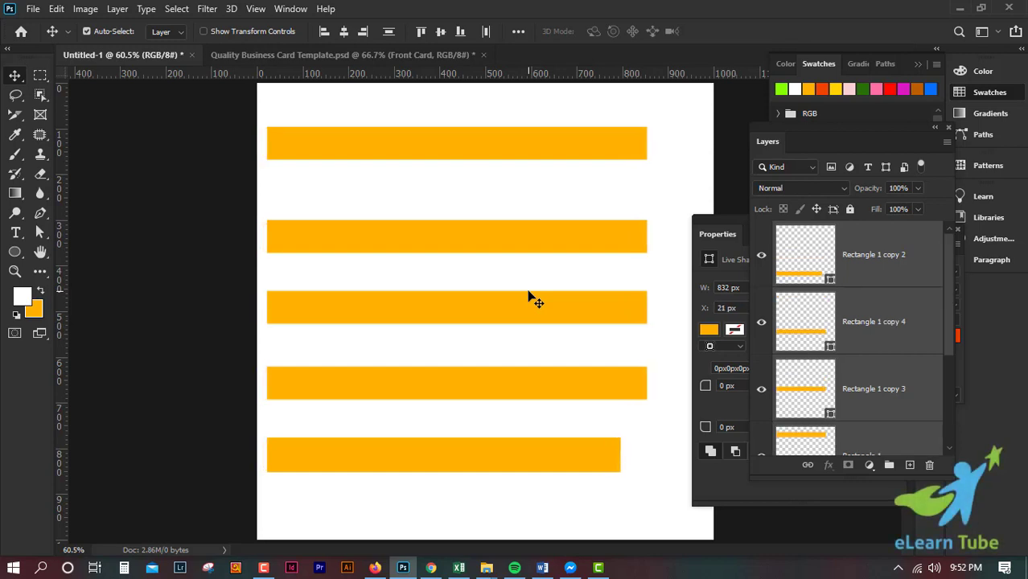
Nudge the five selected bars rightward together to X 59 px
key(Right)
key(Right)
key(Right)
key(Right)
key(Right)
key(Right)
key(Right)
key(Right)
key(Right)
key(Right)
key(Right)
key(Right)
key(Right)
key(Right)
key(Right)
key(Right)
key(Right)
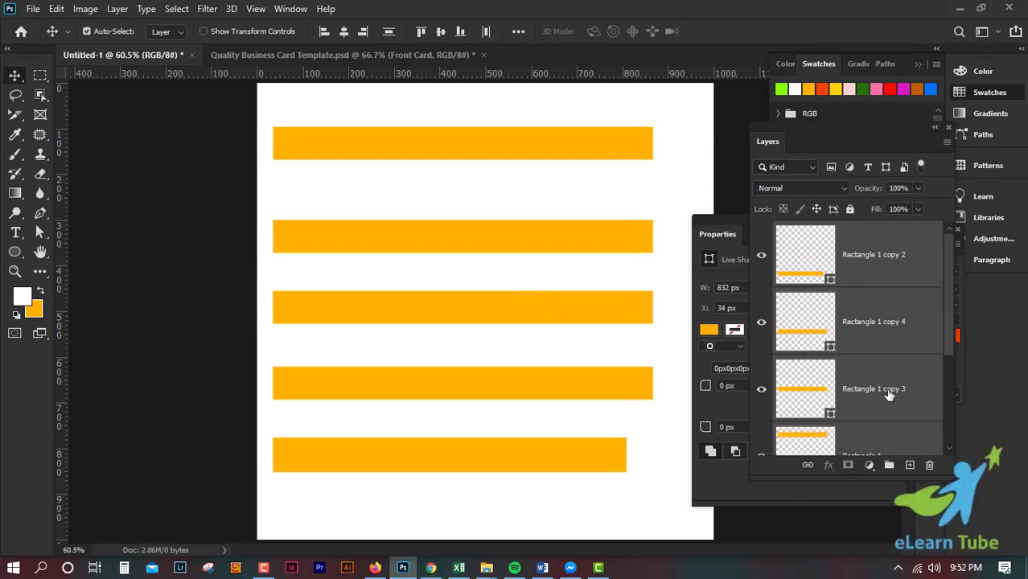
key(Right)
key(Right)
key(Right)
key(Right)
key(Right)
key(Right)
key(Right)
key(Right)
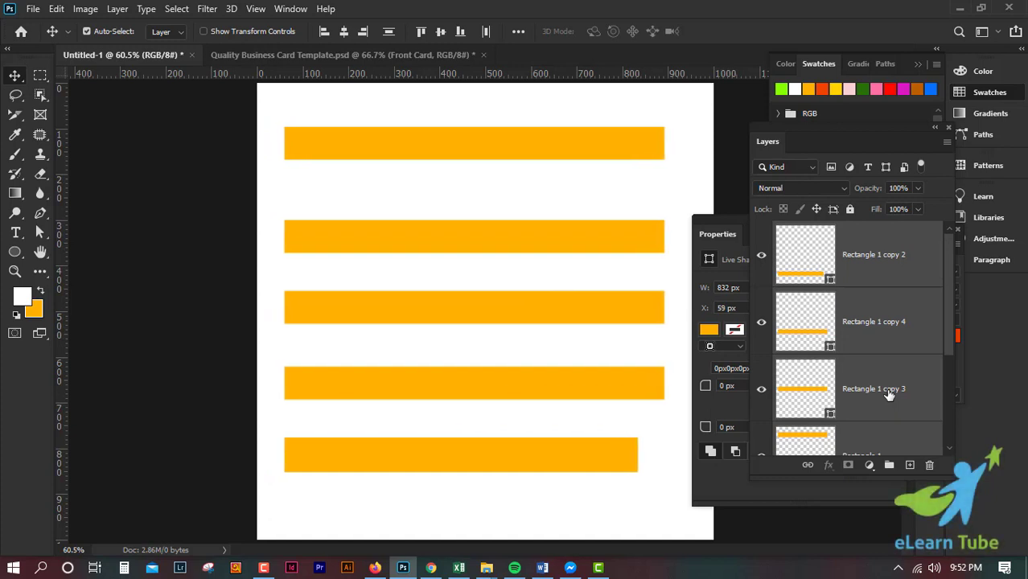
Nudge the five selected bars back leftward together until they sit at X 6 px
key(Left)
key(Left)
key(Left)
key(Left)
key(Left)
key(Left)
key(Left)
key(Left)
key(Left)
key(Left)
key(Left)
key(Left)
key(Left)
key(Left)
key(Left)
key(Left)
key(Left)
key(Left)
key(Left)
key(Left)
key(Left)
key(Left)
key(Left)
key(Left)
key(Left)
key(Left)
key(Left)
key(Left)
key(Left)
key(Left)
key(Left)
key(Left)
key(Left)
key(Left)
key(Left)
key(Left)
key(Left)
key(Left)
key(Left)
key(Left)
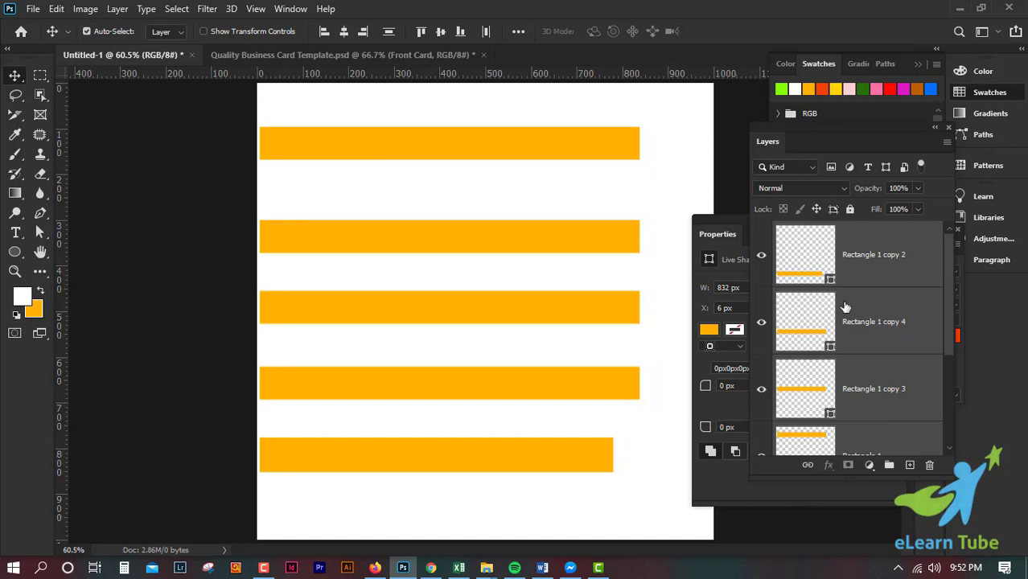
Move only the top bar right and slightly down, out of line with the other bars, to X 49 px
click(898, 284)
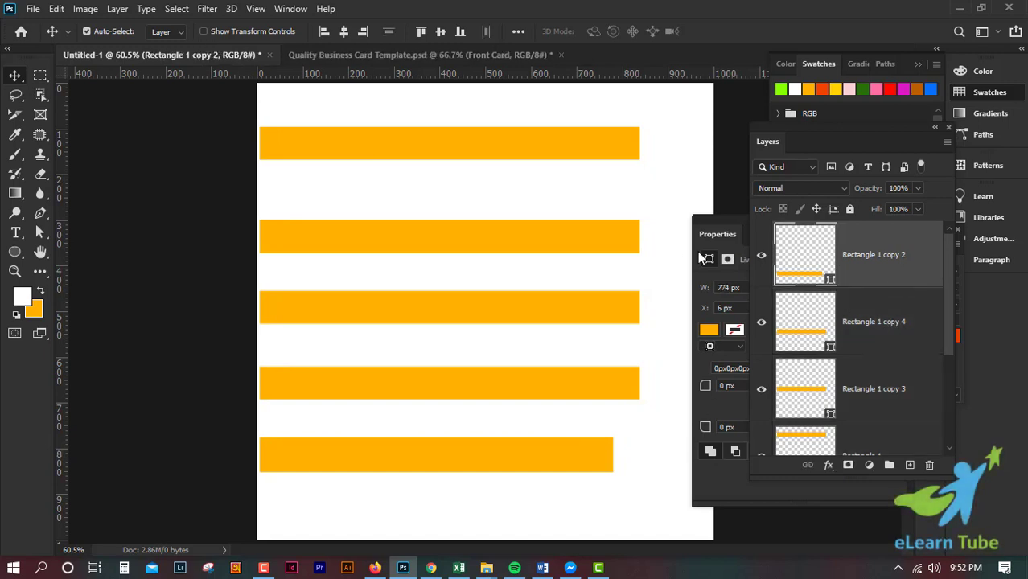
drag(411, 147, 428, 161)
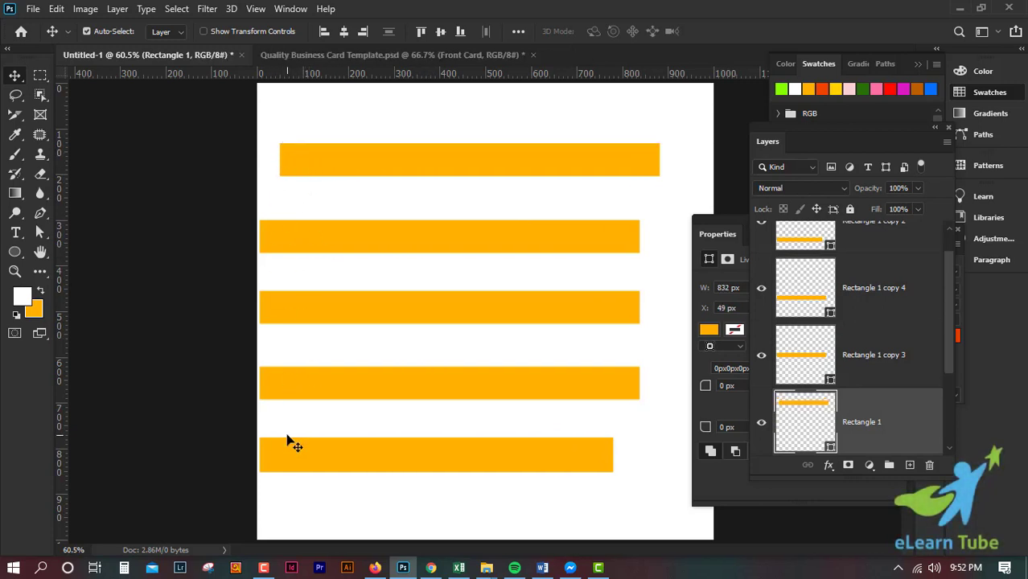
Select all five rectangle layers again, from Rectangle 1 copy 2 down to Rectangle 1 copy
scroll(872, 333, up, 1)
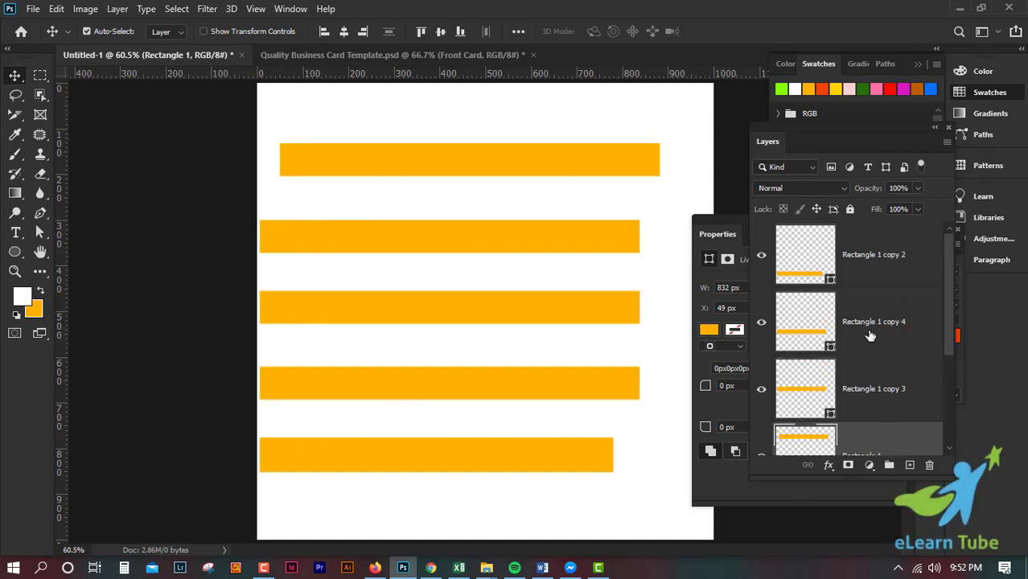
click(916, 278)
scroll(913, 328, down, 3)
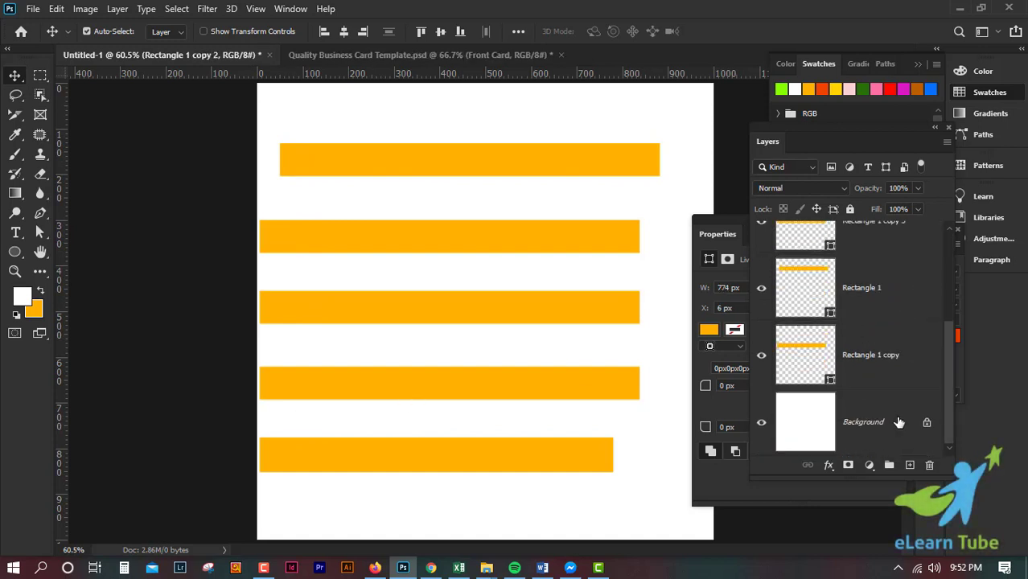
click(897, 382)
scroll(885, 371, up, 3)
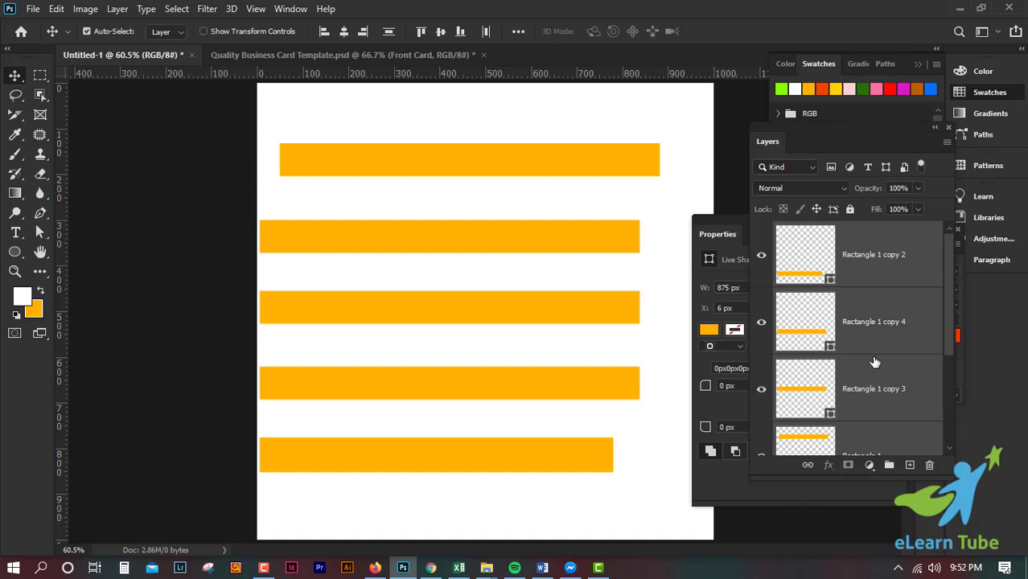
Toggle the visibility of Rectangle 1 copy 2, Rectangle 1 copy and Rectangle 1 off and on to check which bar each holds
click(761, 258)
click(761, 258)
scroll(953, 367, down, 1)
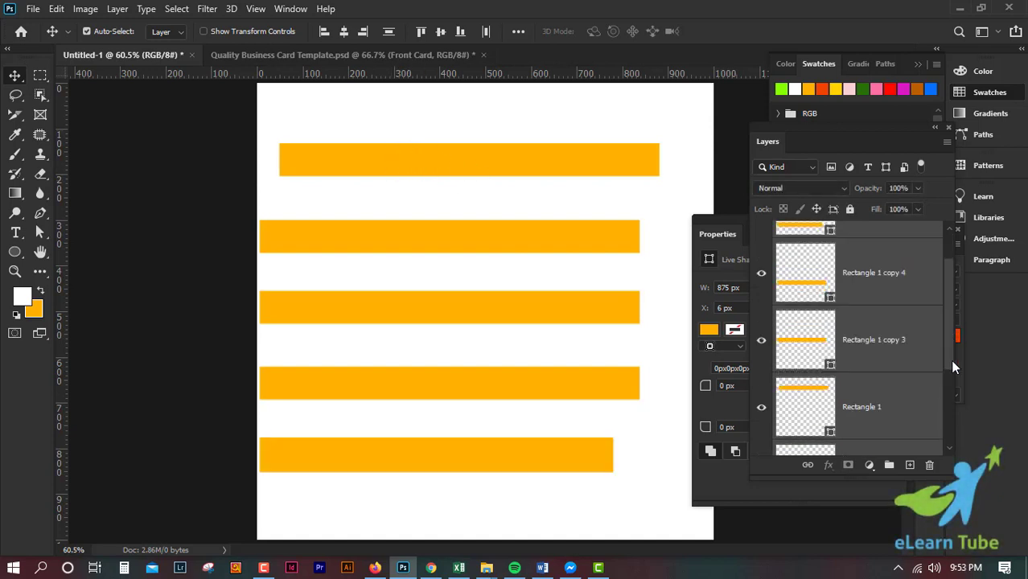
scroll(951, 368, down, 2)
click(761, 354)
click(761, 354)
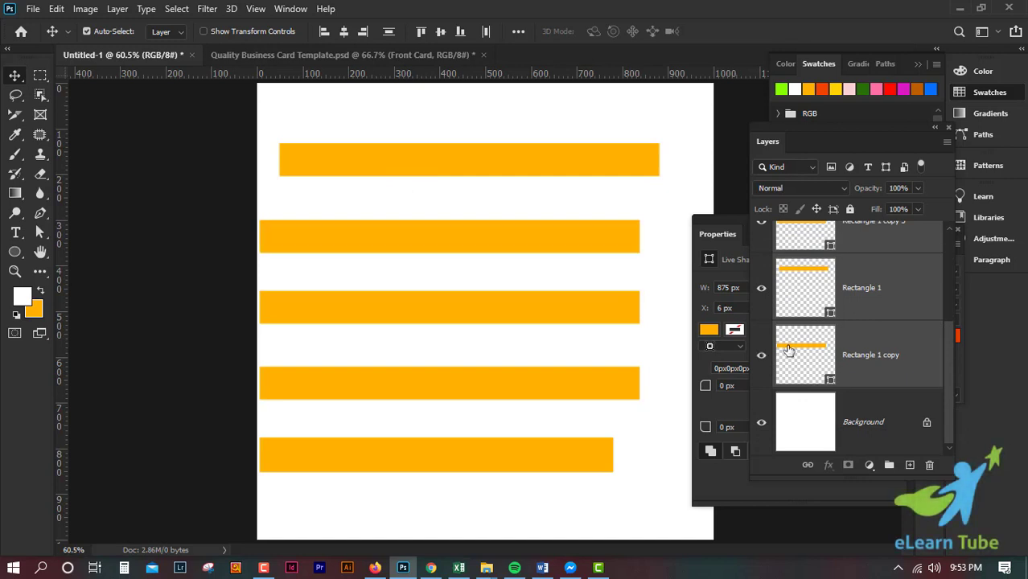
click(761, 288)
click(761, 288)
click(761, 287)
click(761, 287)
Set the alignment reference for the Move tool to Selection instead of Canvas
click(519, 33)
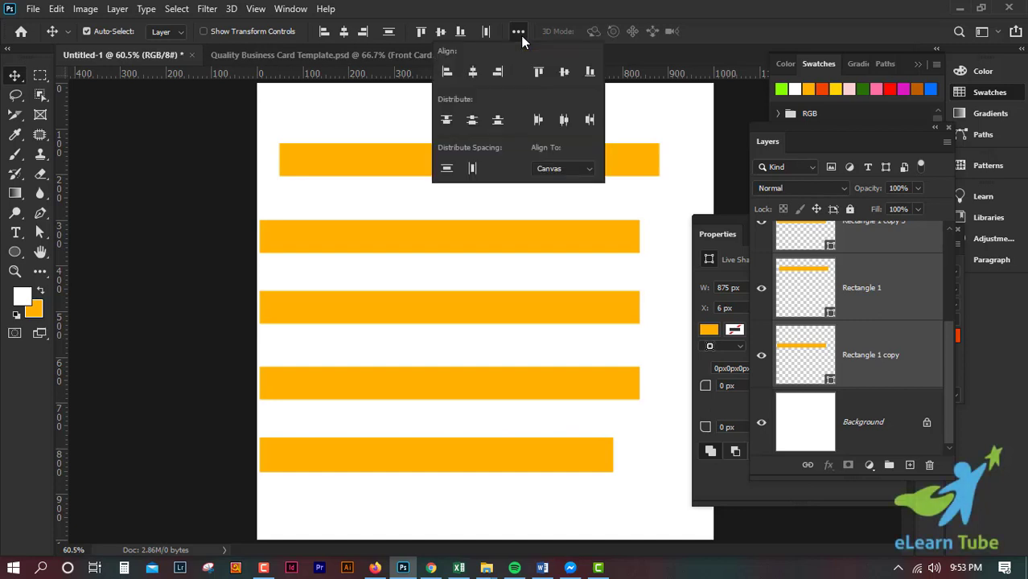
click(577, 172)
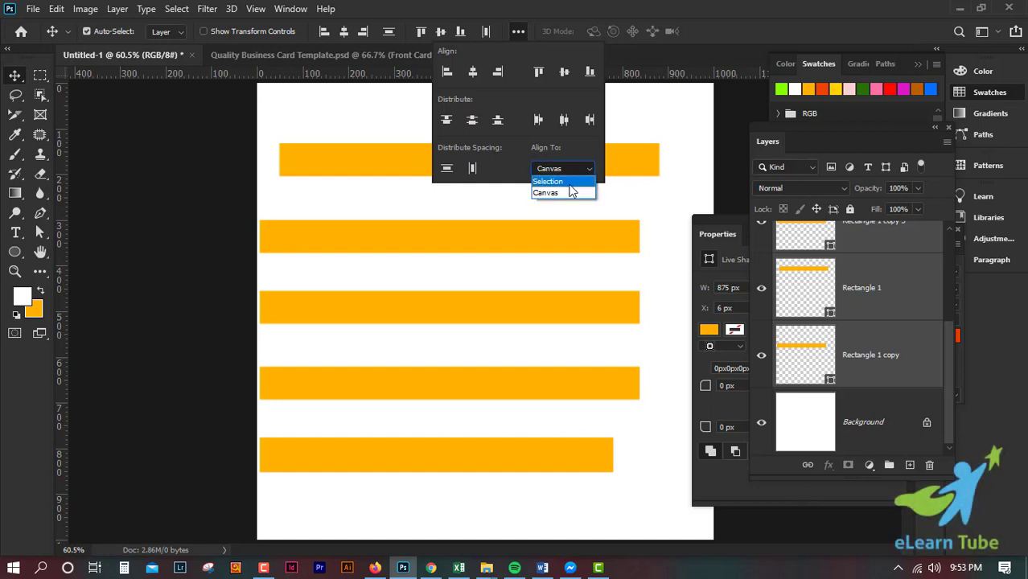
click(569, 183)
click(659, 5)
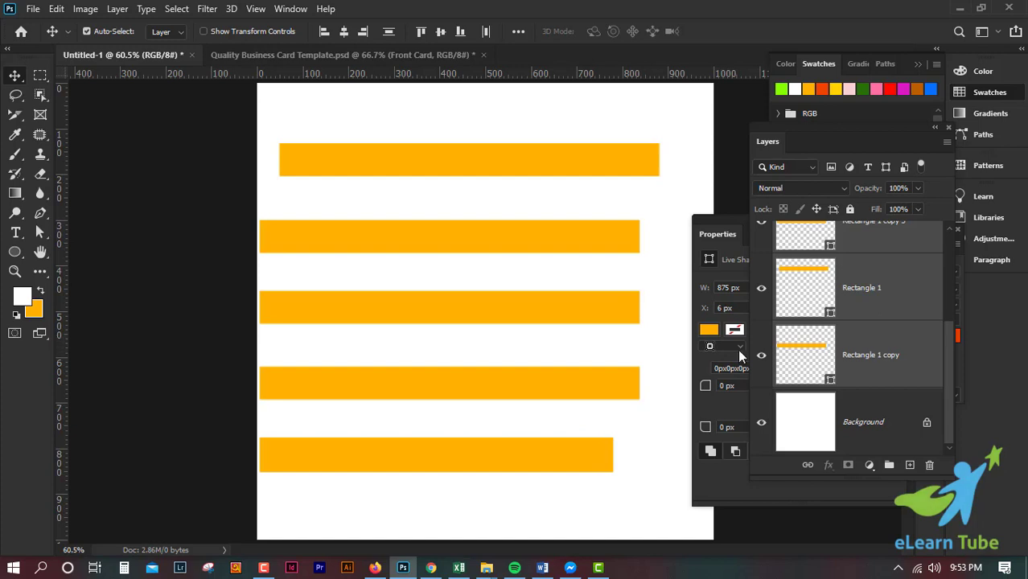
Try aligning the five selected bars by their left edges, and undo the alignment
click(325, 31)
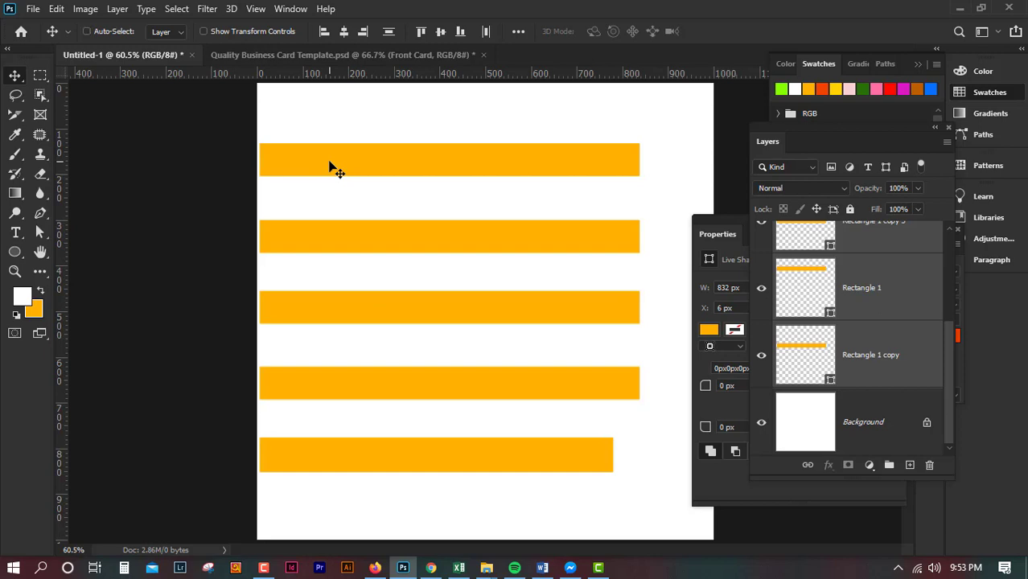
key(shift+Right)
key(shift+Right)
key(shift+Right)
key(shift+Right)
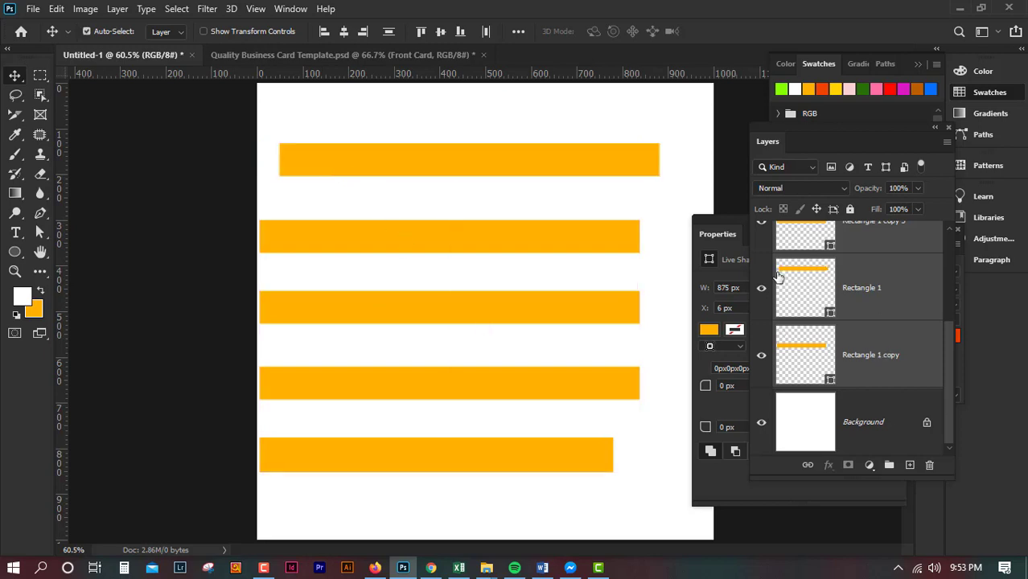
Load the Rectangle 1 layer's outline as a selection, align the five bars' left edges to it, and deselect
scroll(778, 277, up, 1)
click(521, 33)
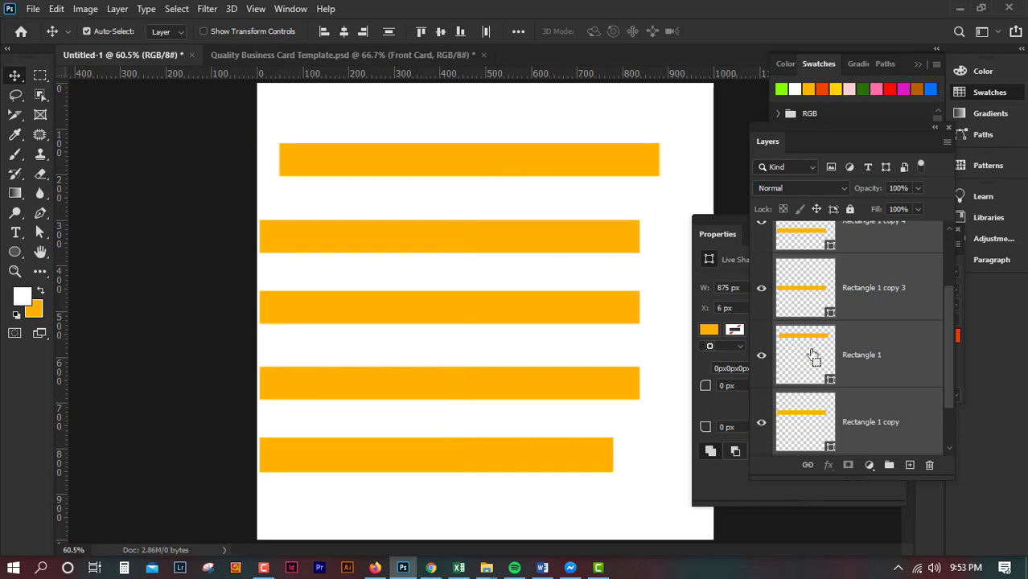
key(ctrl)
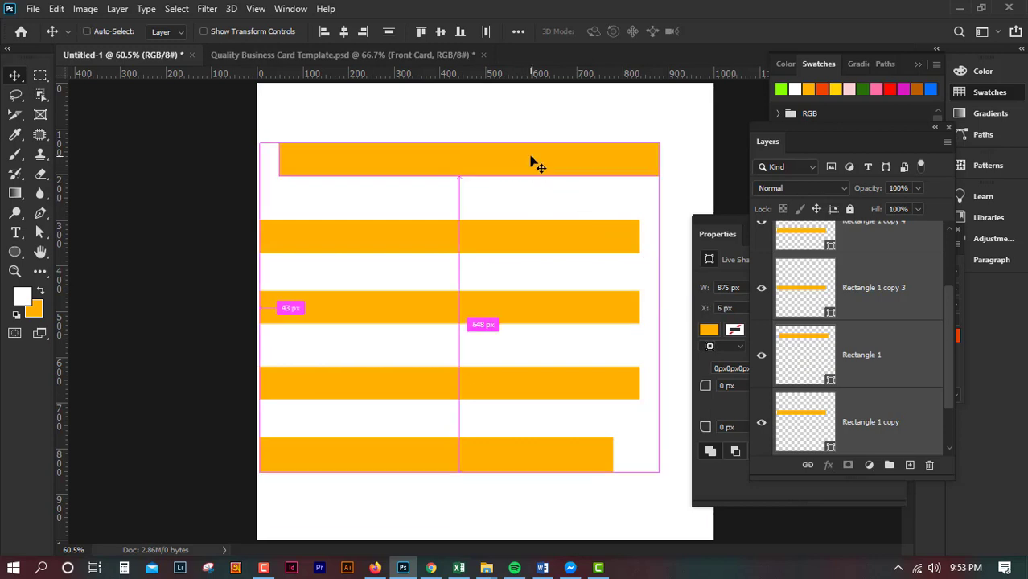
ctrl+click(810, 361)
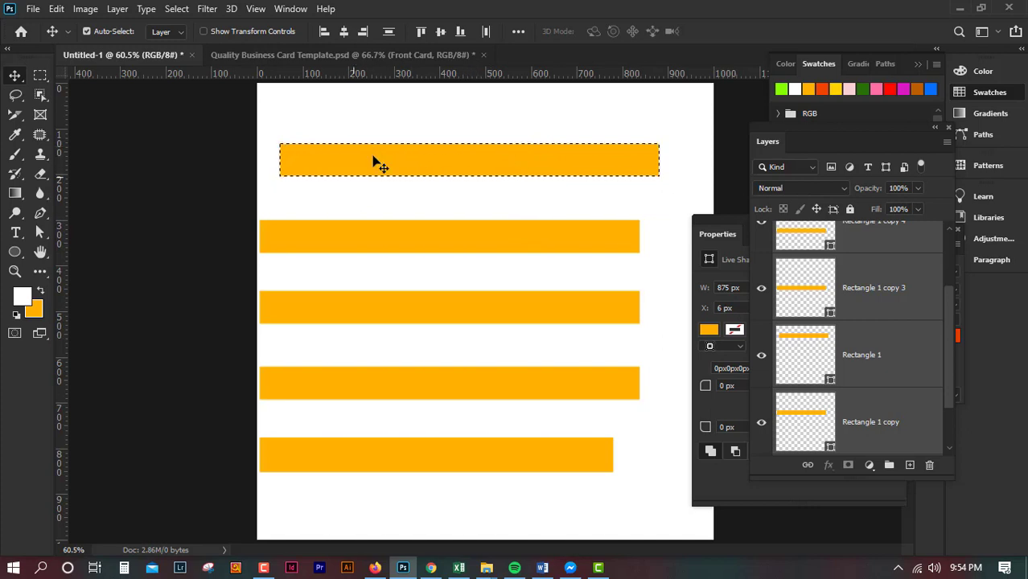
click(322, 32)
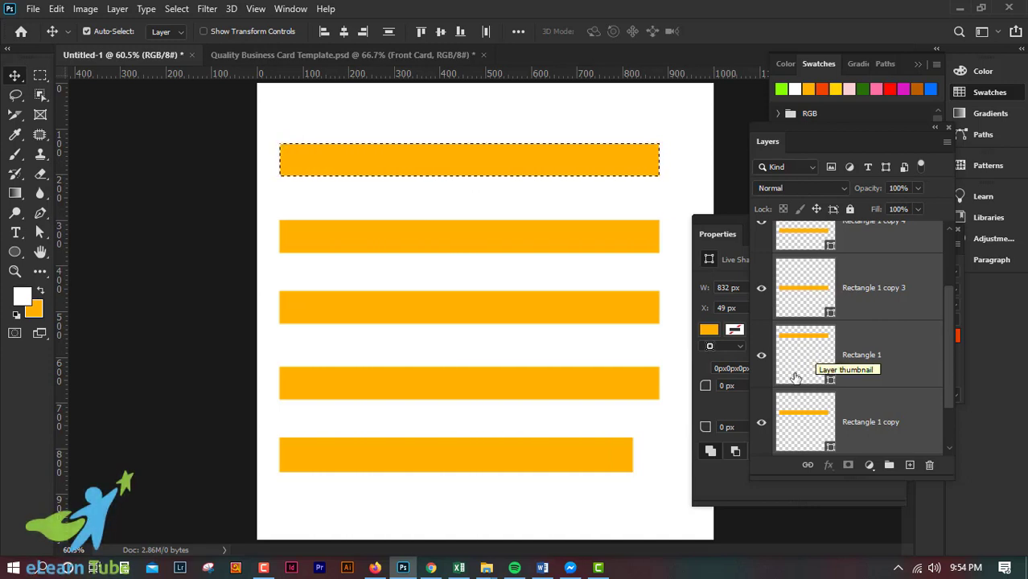
key(ctrl)
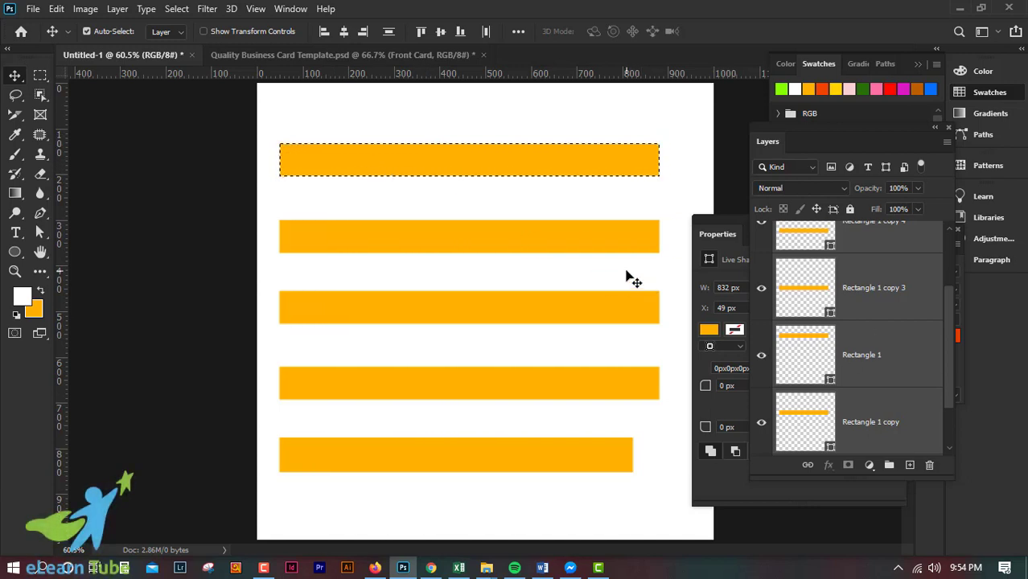
key(ctrl+d)
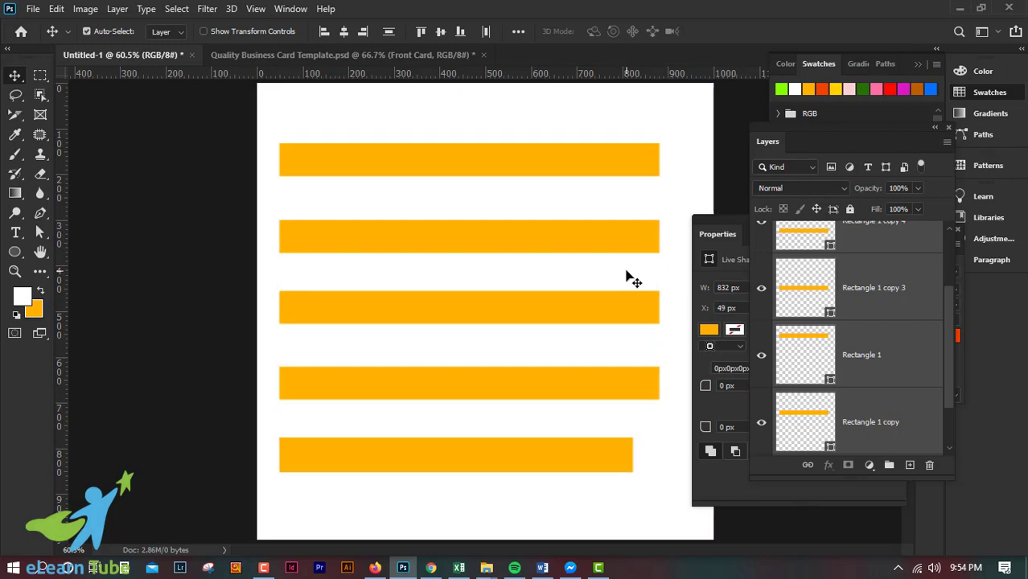
Using the top bar's outline as the selection, align the five bars by their right edges and finally by their horizontal centers
scroll(623, 270, up, 1)
scroll(619, 268, down, 1)
scroll(619, 270, down, 1)
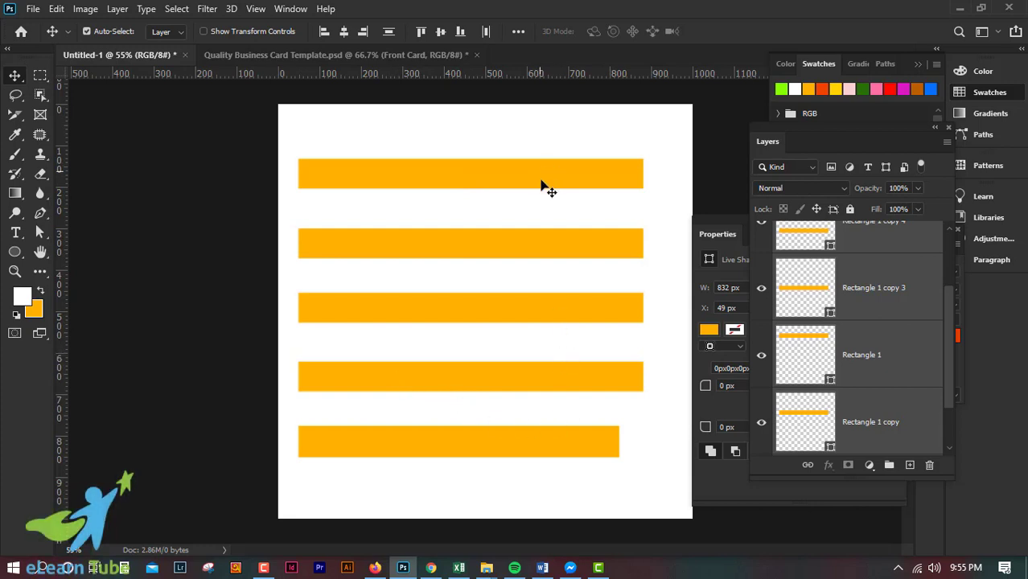
scroll(543, 291, up, 1)
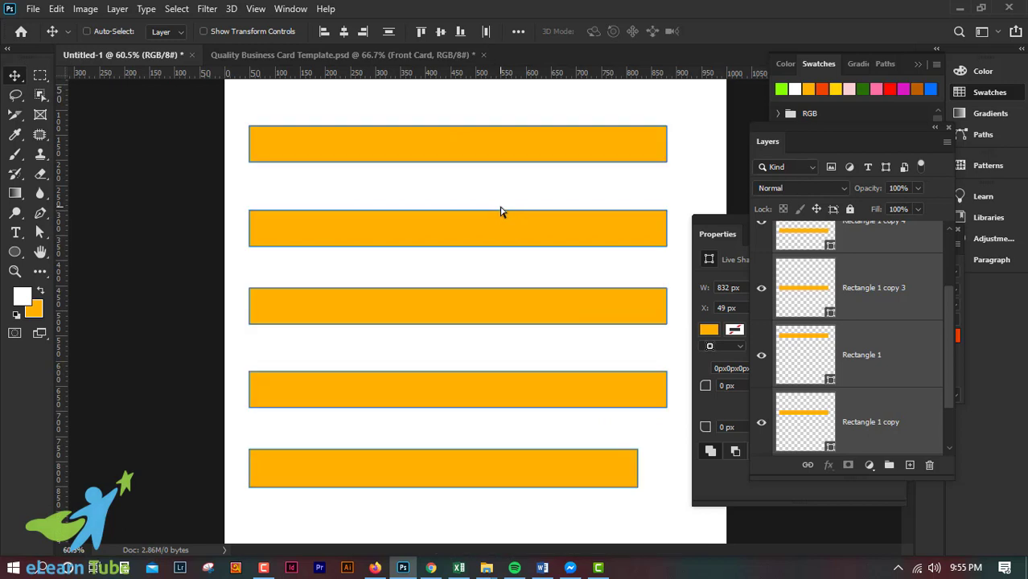
scroll(500, 212, down, 1)
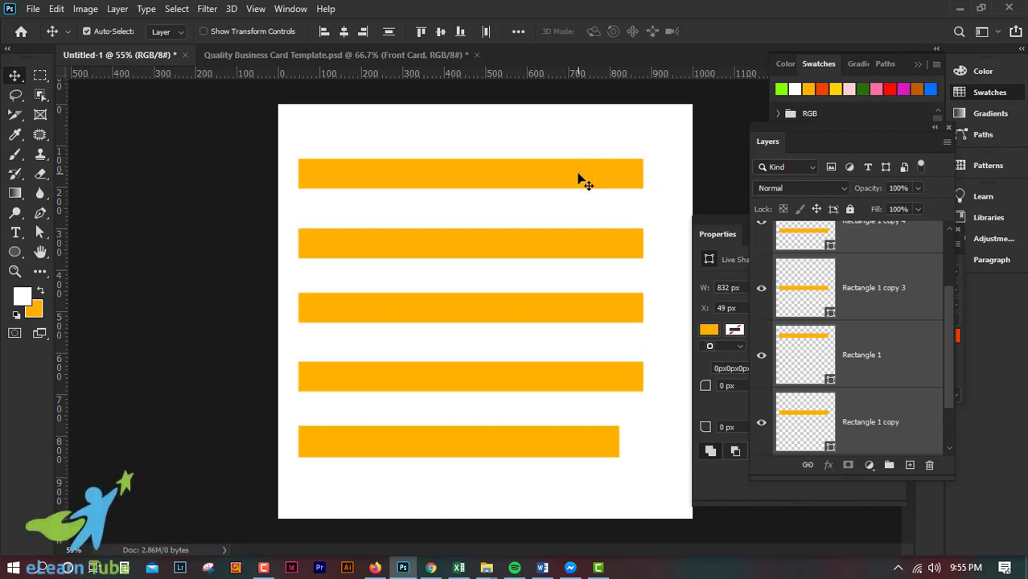
click(363, 31)
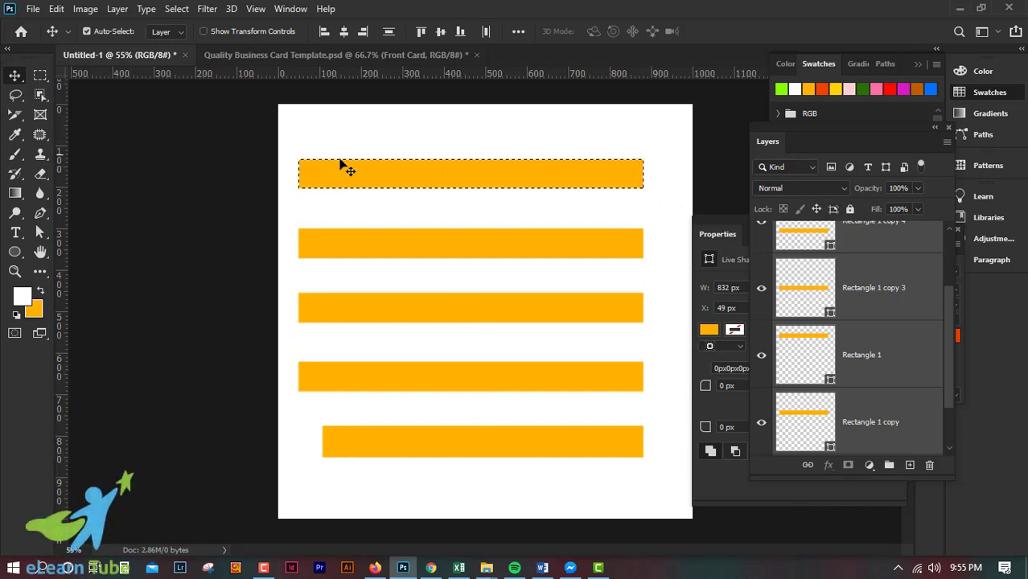
click(343, 36)
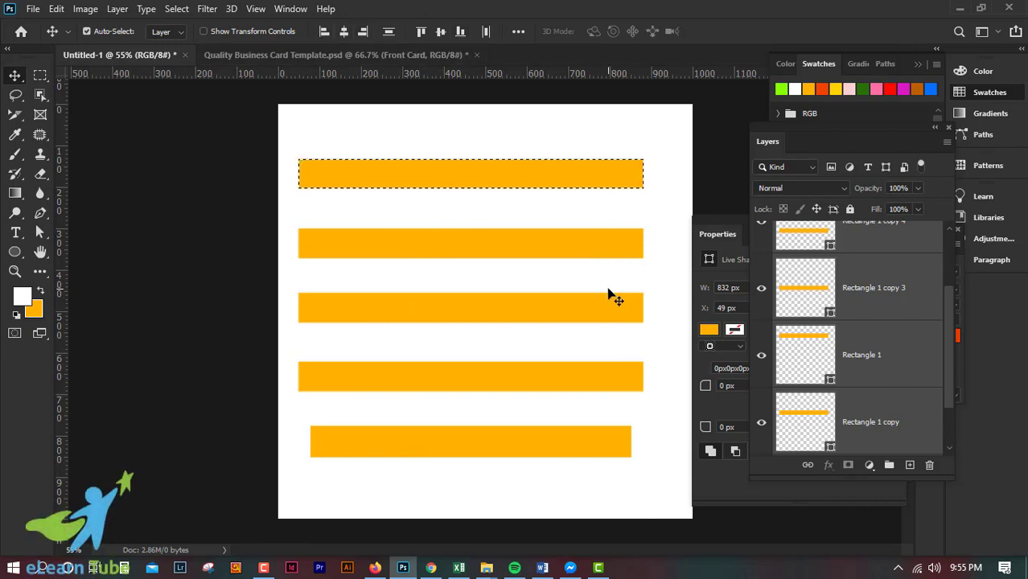
key(ctrl+d)
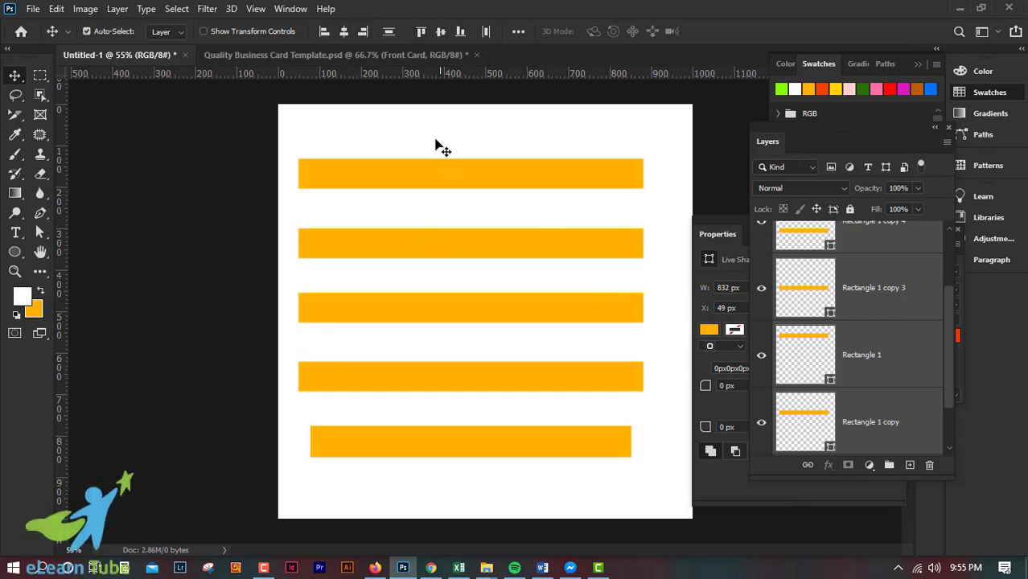
Reselect the full range of bar layers from Rectangle 1 copy 2 to Rectangle 1 copy, leaving out the Background
scroll(947, 344, up, 3)
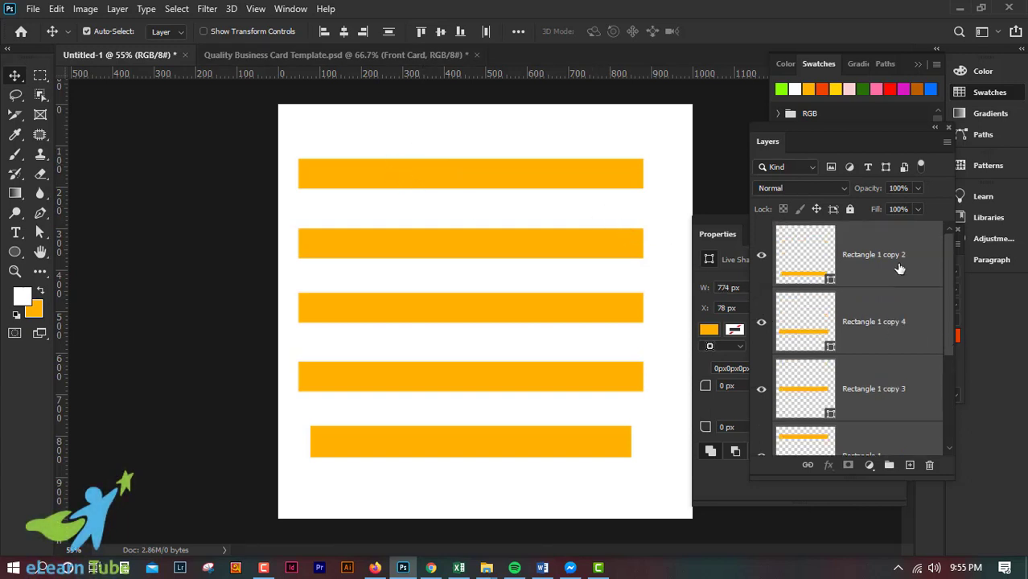
click(899, 268)
click(518, 180)
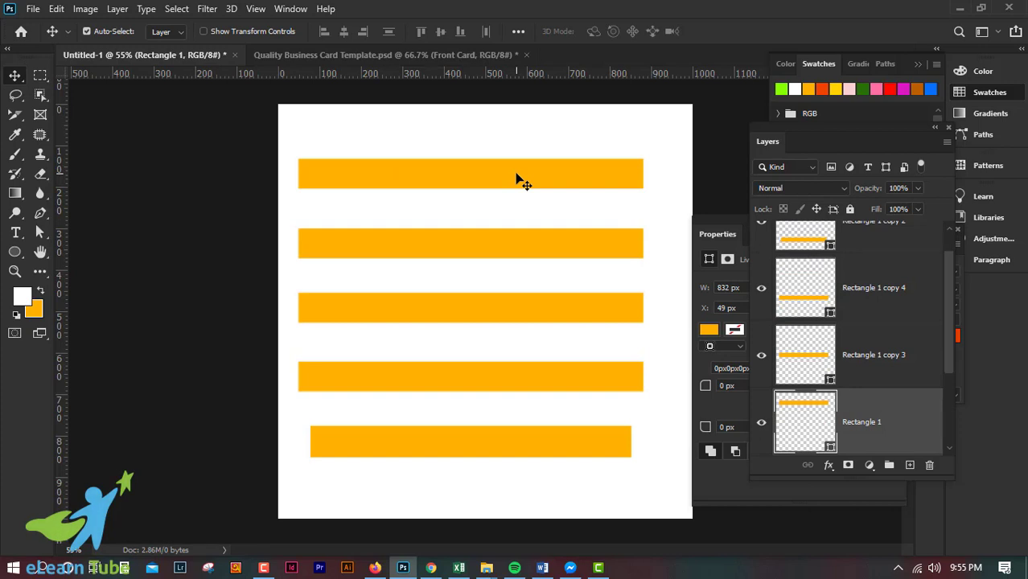
scroll(860, 421, down, 2)
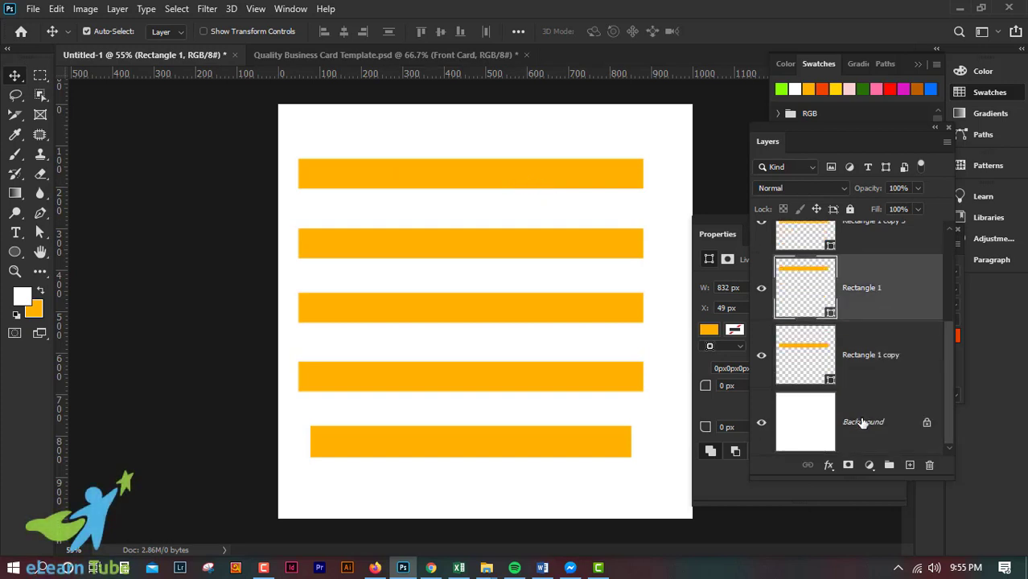
scroll(862, 421, up, 1)
scroll(849, 422, down, 1)
scroll(889, 369, up, 2)
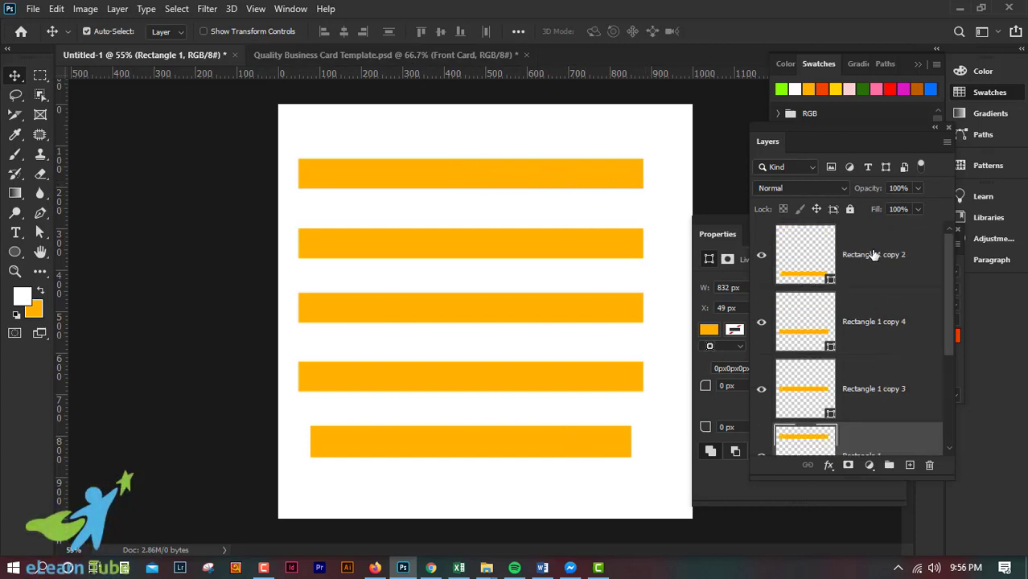
click(874, 254)
scroll(891, 322, down, 3)
shift+click(893, 366)
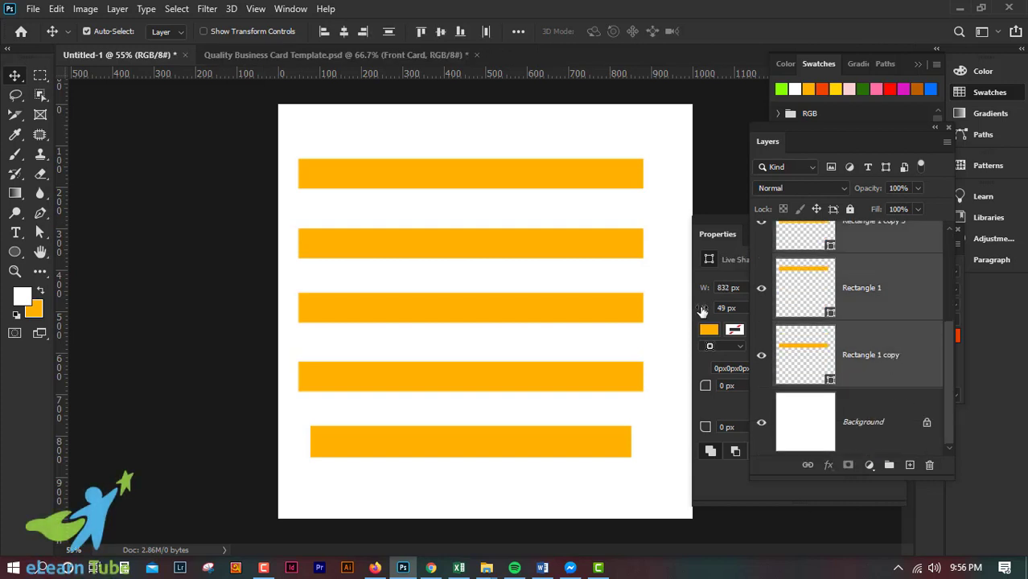
Check the bars' shared bounding box with Free Transform and align the five bars by their top edges
key(ctrl+t)
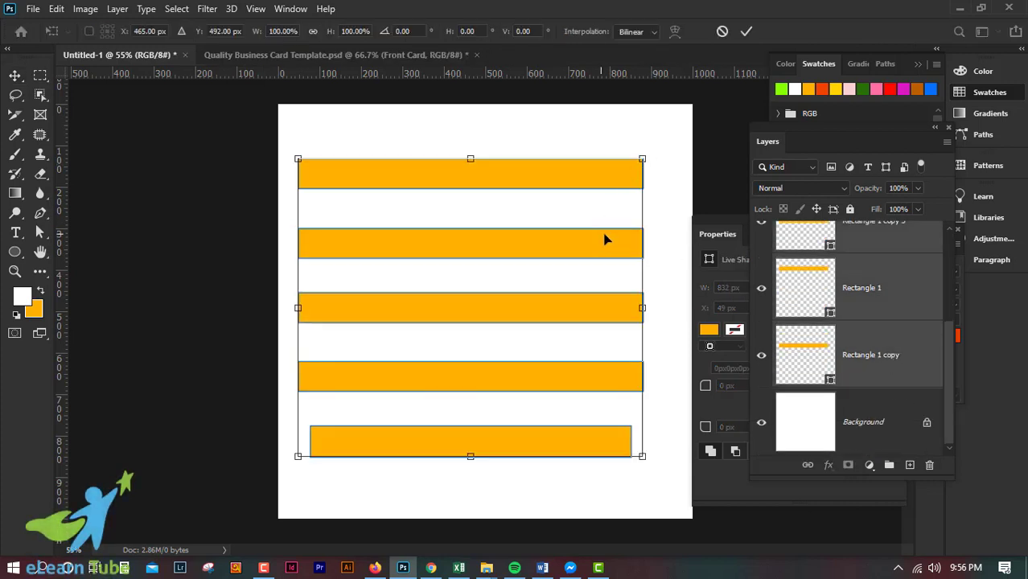
key(Return)
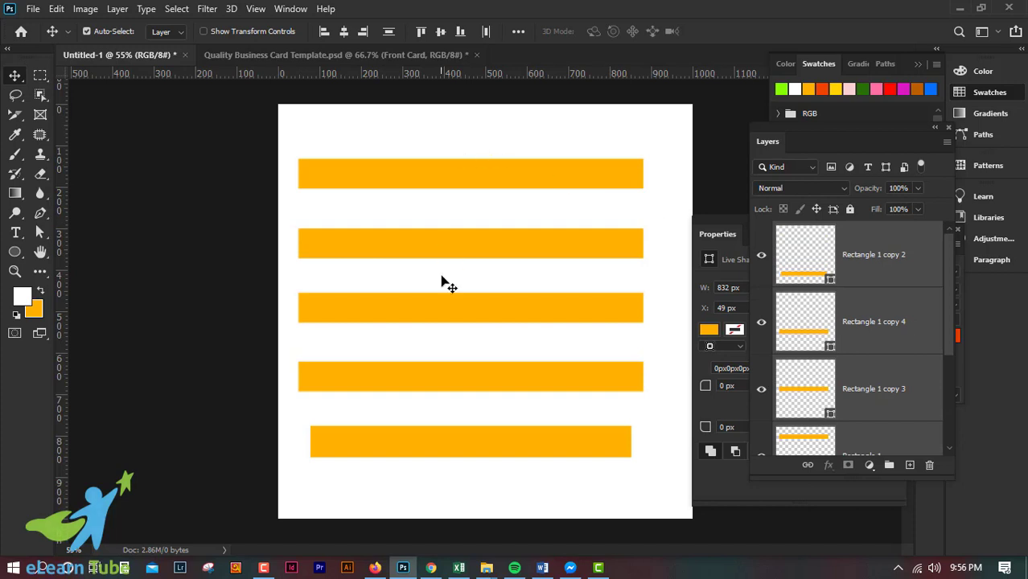
click(422, 31)
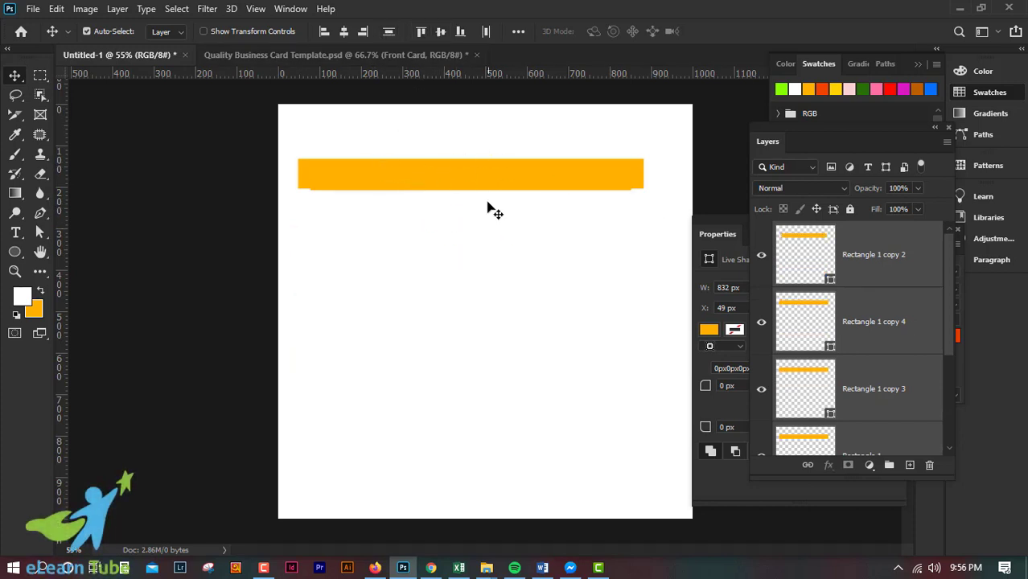
Undo the last top-edge alignment and rotate all five bars together by 90 degrees with Free Transform
key(ctrl+z)
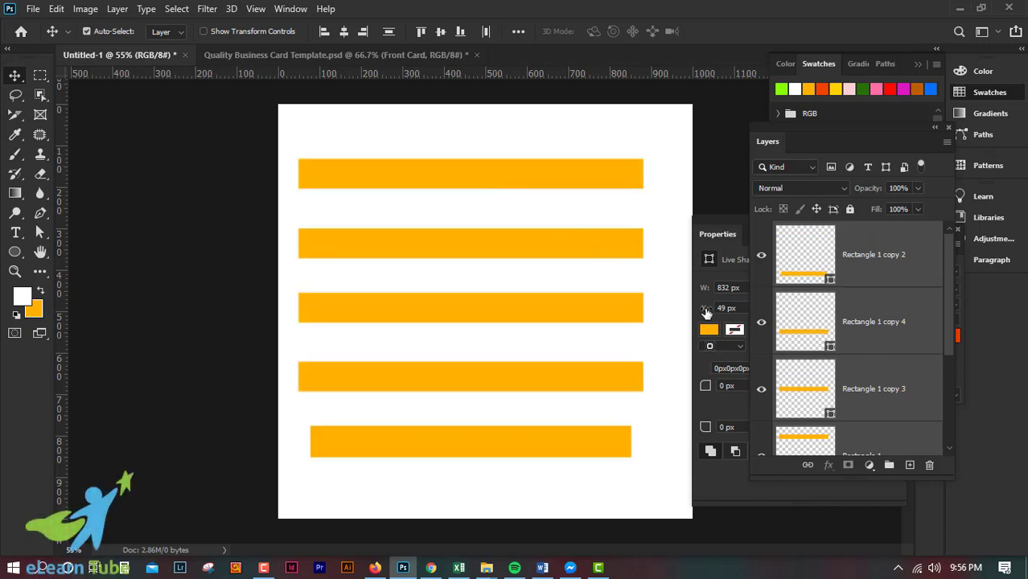
key(ctrl+t)
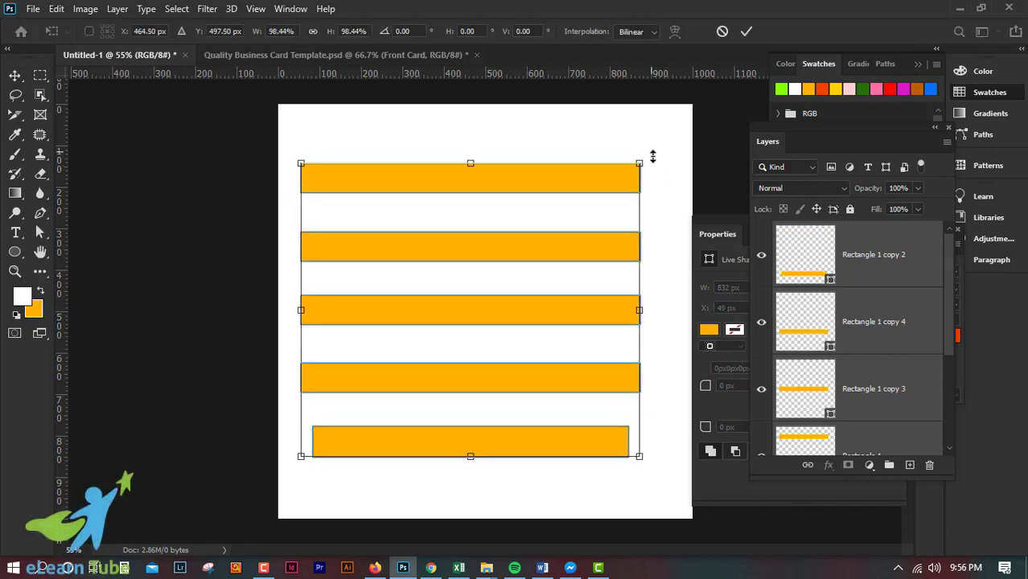
drag(651, 156, 567, 417)
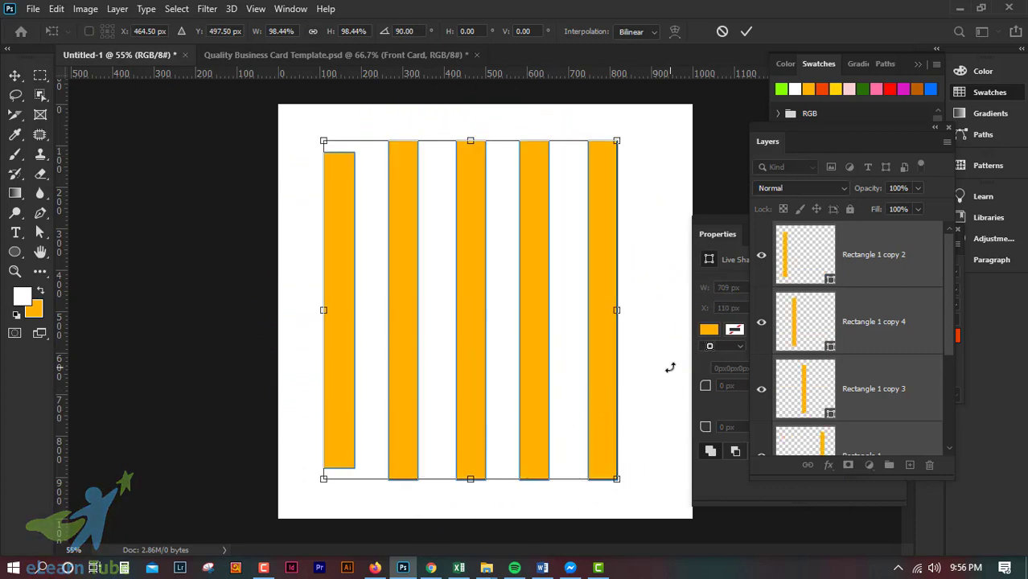
click(751, 31)
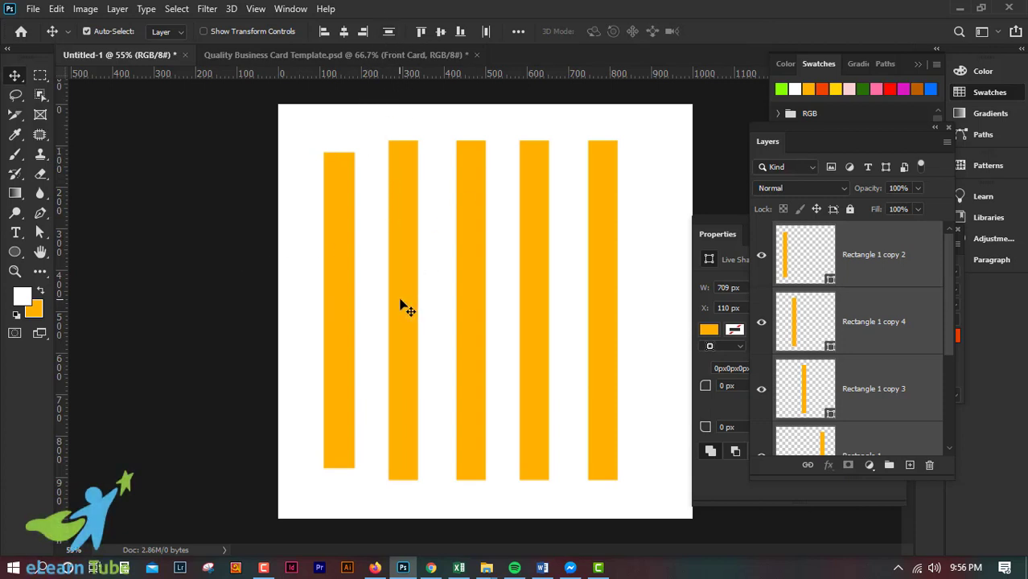
Set Align To to Canvas and align the five vertical bars to the canvas's top edge, finally to its bottom edge
scroll(893, 350, down, 3)
scroll(894, 354, up, 3)
click(518, 32)
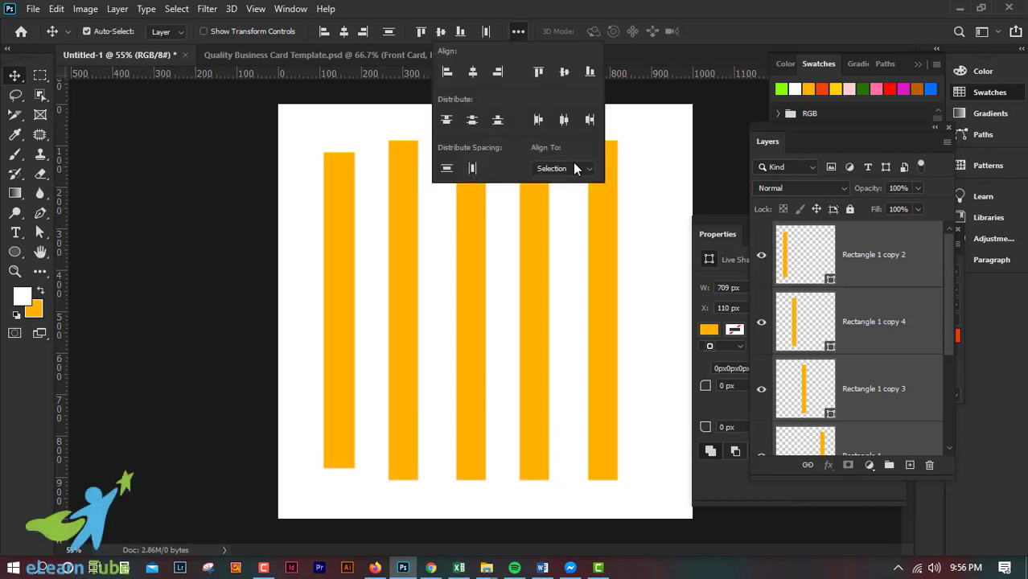
click(573, 165)
click(574, 189)
click(539, 72)
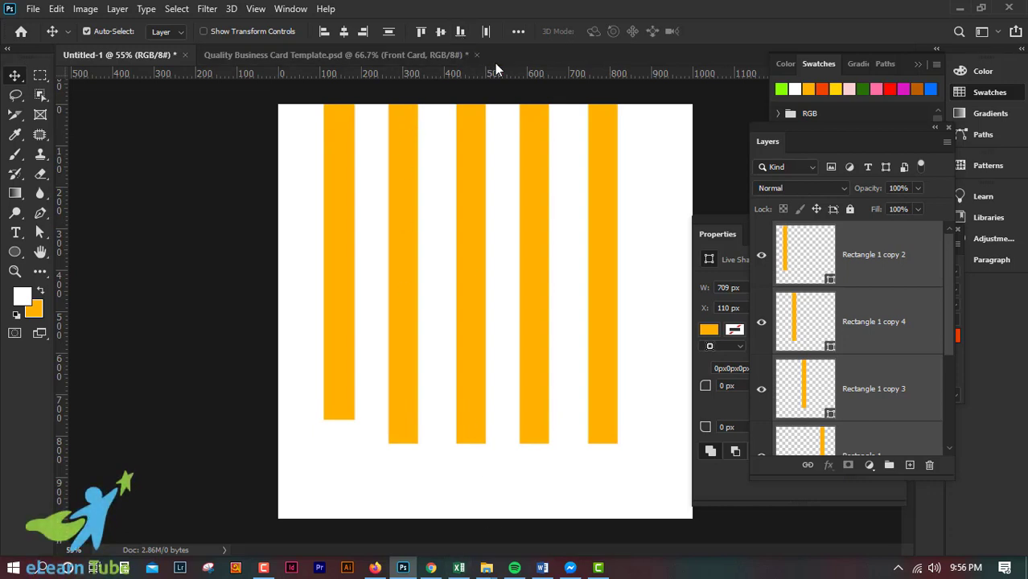
click(453, 34)
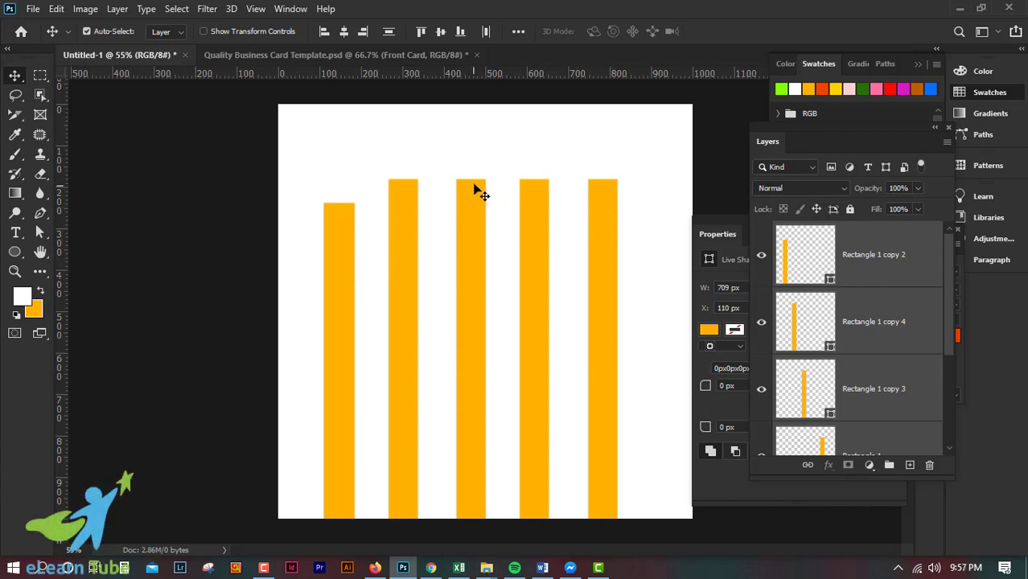
Shorten the Rectangle 1 copy 4 bar from its top edge to about 70% height with Free Transform
click(900, 319)
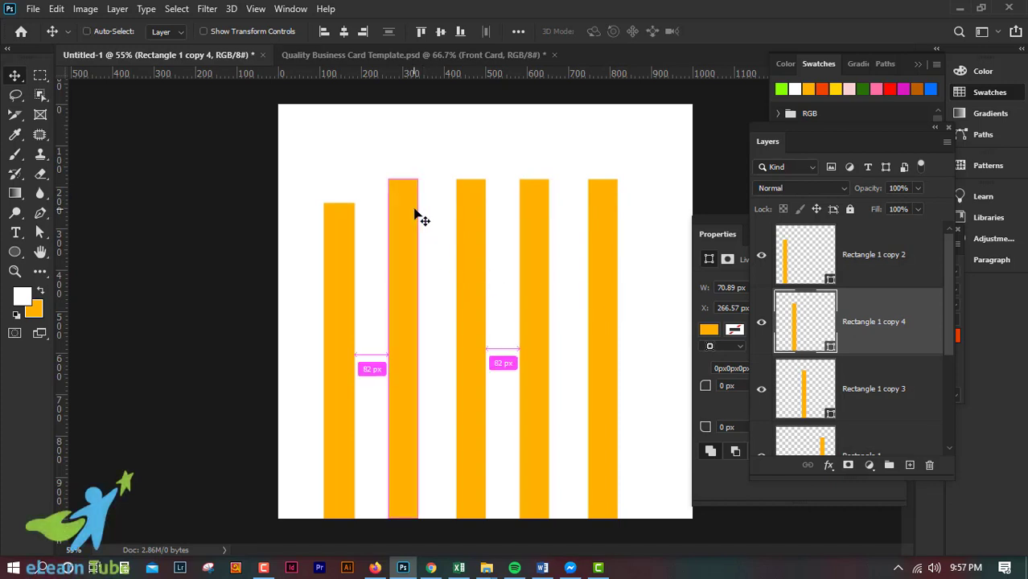
key(ctrl+t)
drag(403, 178, 403, 281)
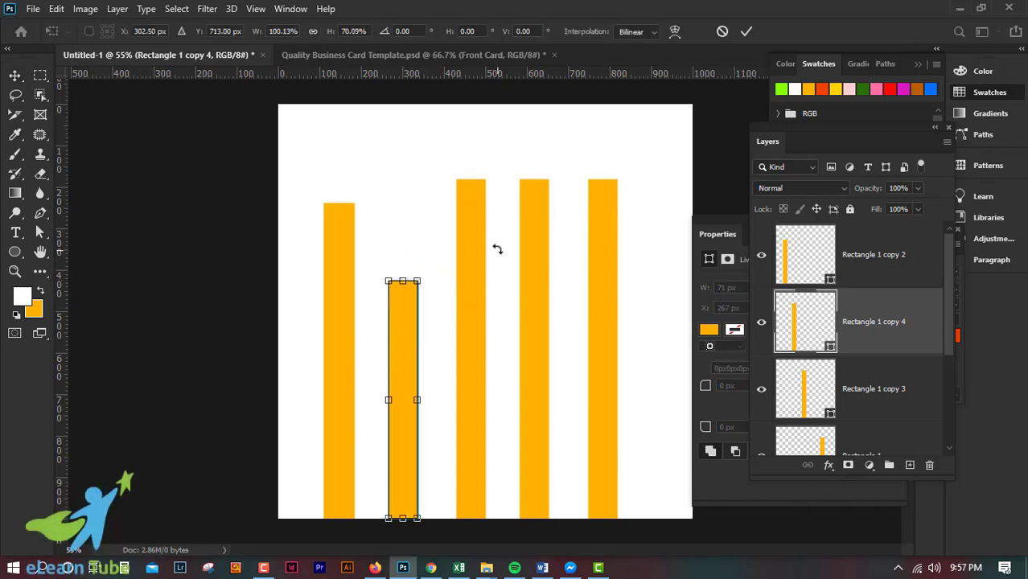
click(741, 37)
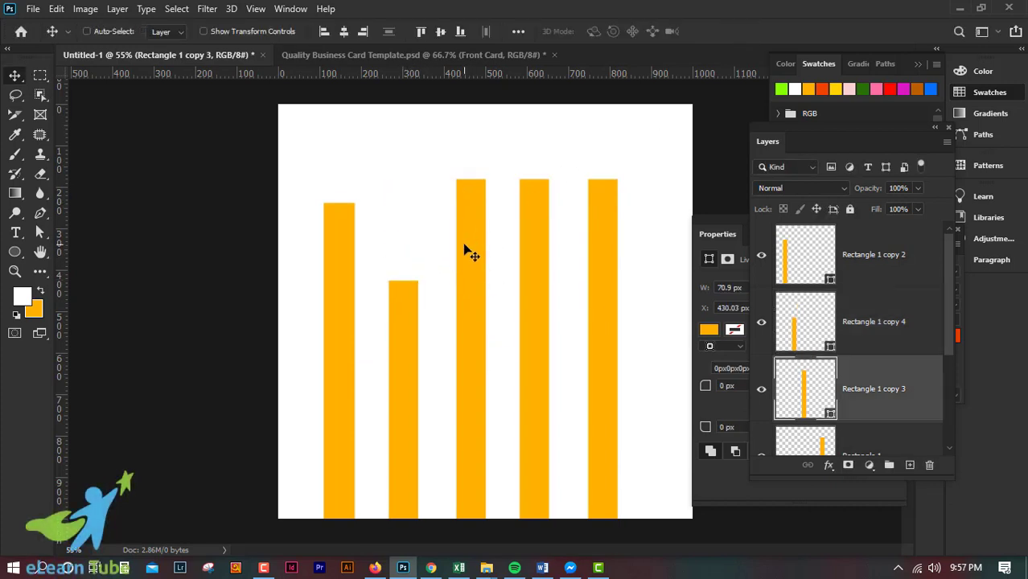
Shorten the middle bar, Rectangle 1 copy 3, from its top edge to about 84% height with Free Transform
ctrl+click(466, 249)
key(ctrl+t)
drag(471, 176, 471, 233)
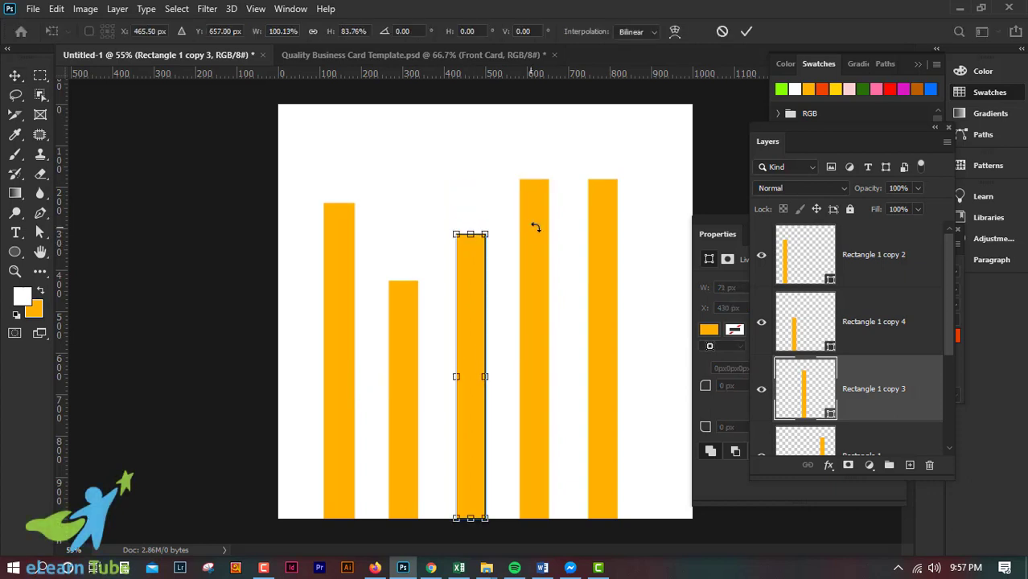
click(741, 37)
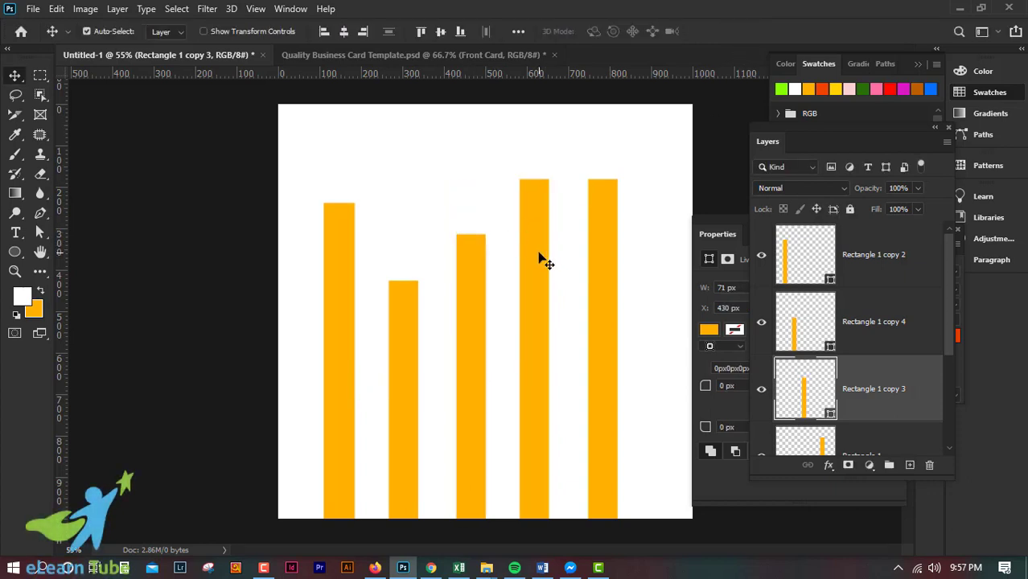
Stretch the Rectangle 1 copy bar upward to about 103% height with Free Transform
ctrl+click(543, 259)
key(ctrl+t)
drag(533, 179, 534, 167)
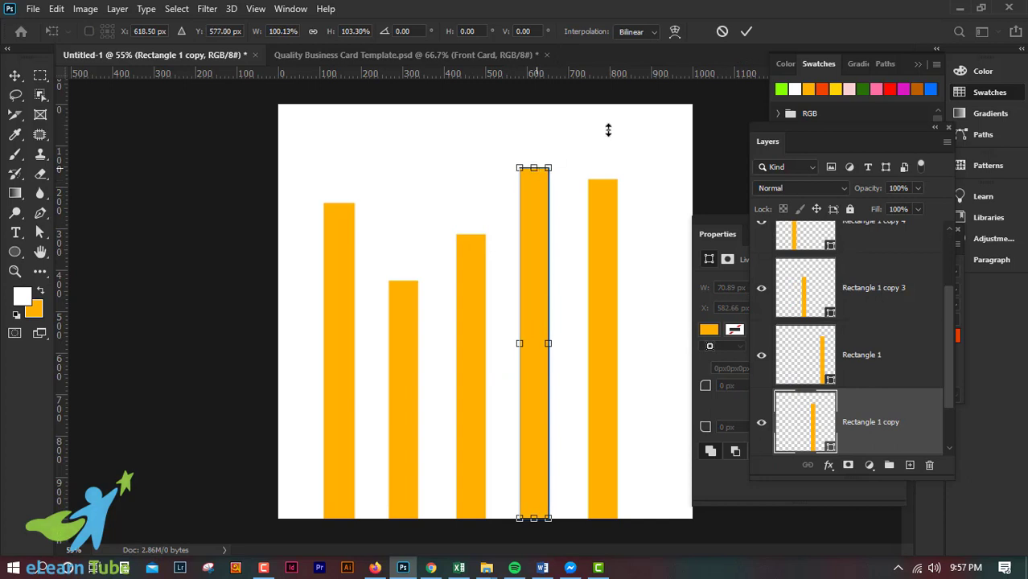
click(746, 30)
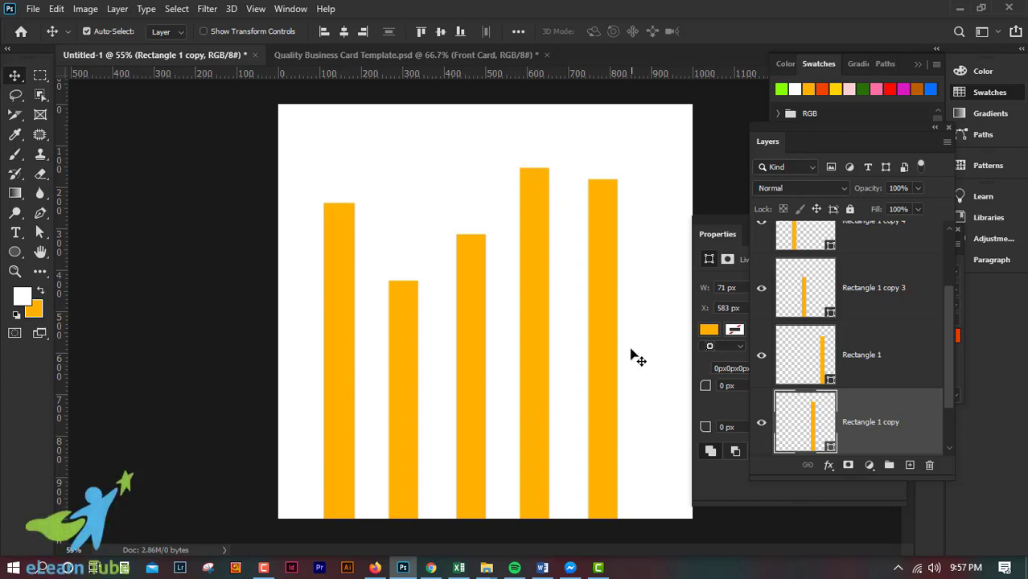
Select all five bar layers from Rectangle 1 copy to Rectangle 1 copy 2, leaving out the Background
scroll(864, 320, up, 2)
shift+click(864, 260)
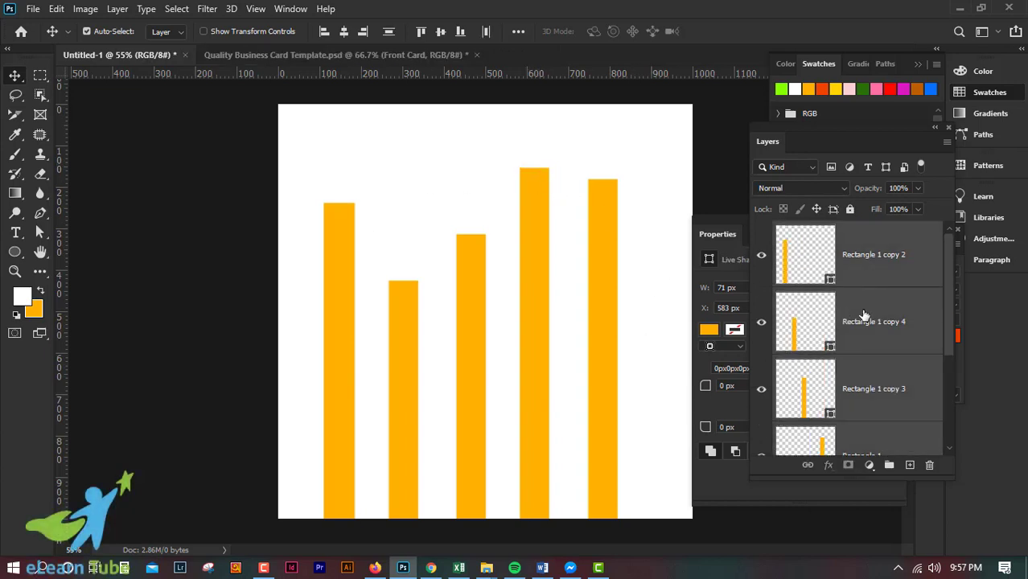
click(891, 317)
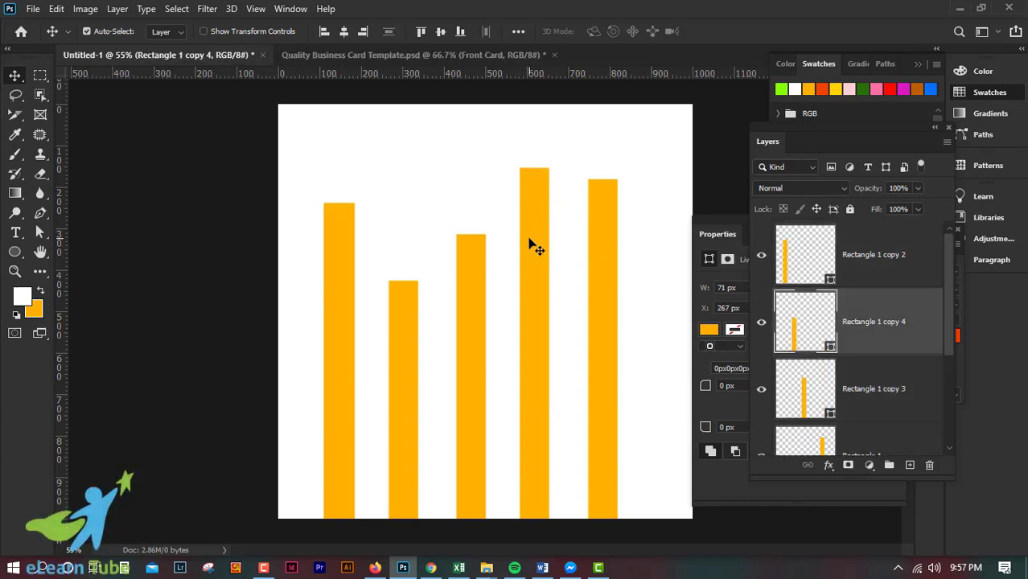
click(542, 240)
scroll(852, 418, down, 2)
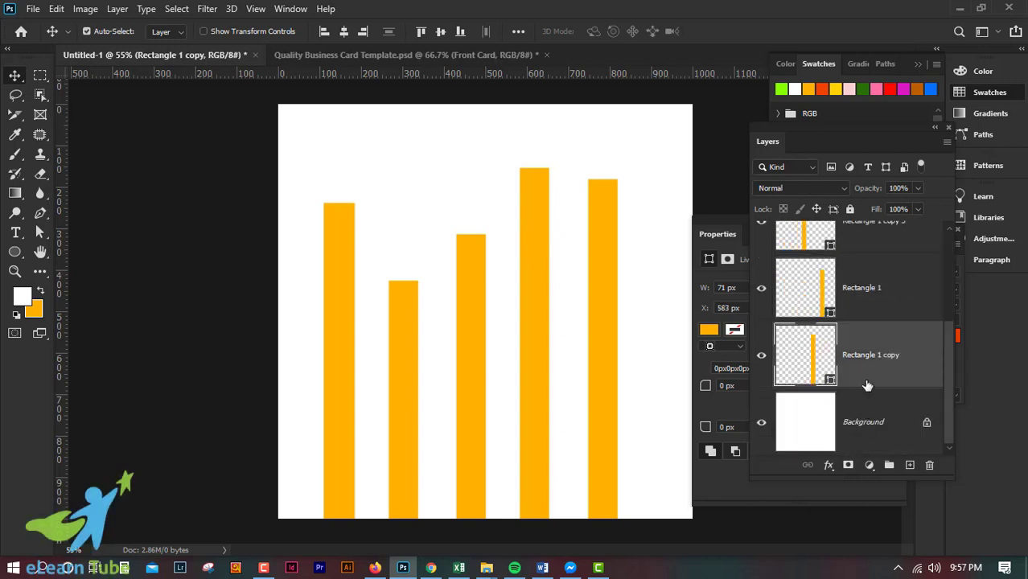
scroll(866, 376, up, 4)
shift+click(859, 256)
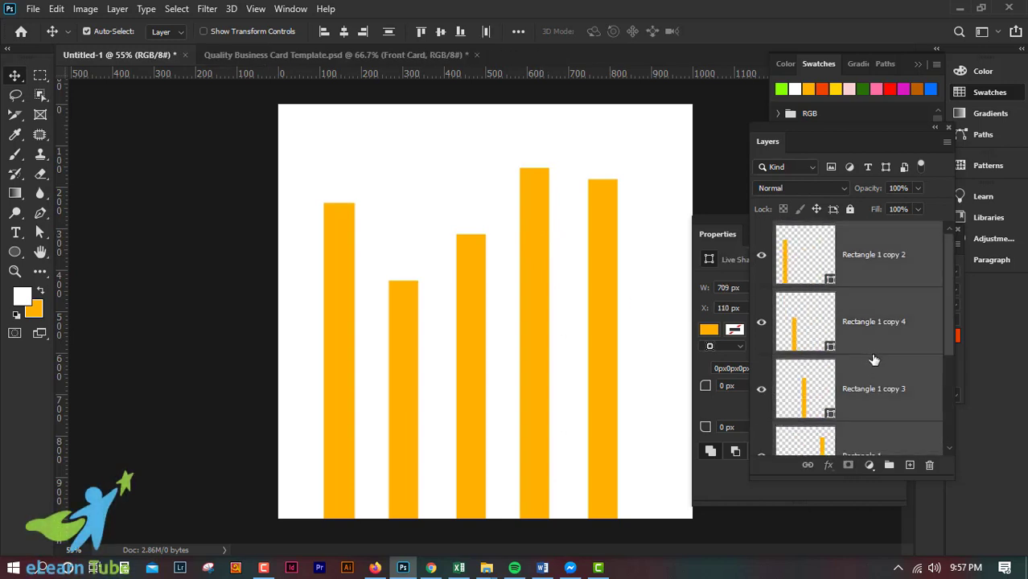
scroll(869, 362, down, 3)
scroll(872, 384, up, 1)
scroll(872, 384, down, 1)
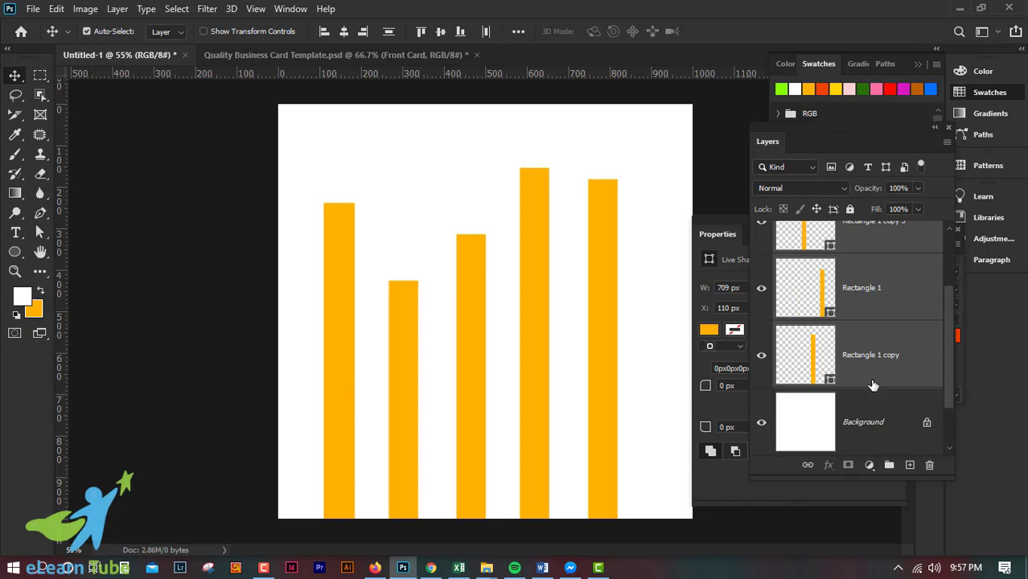
scroll(871, 383, up, 2)
scroll(853, 384, down, 1)
scroll(852, 384, down, 2)
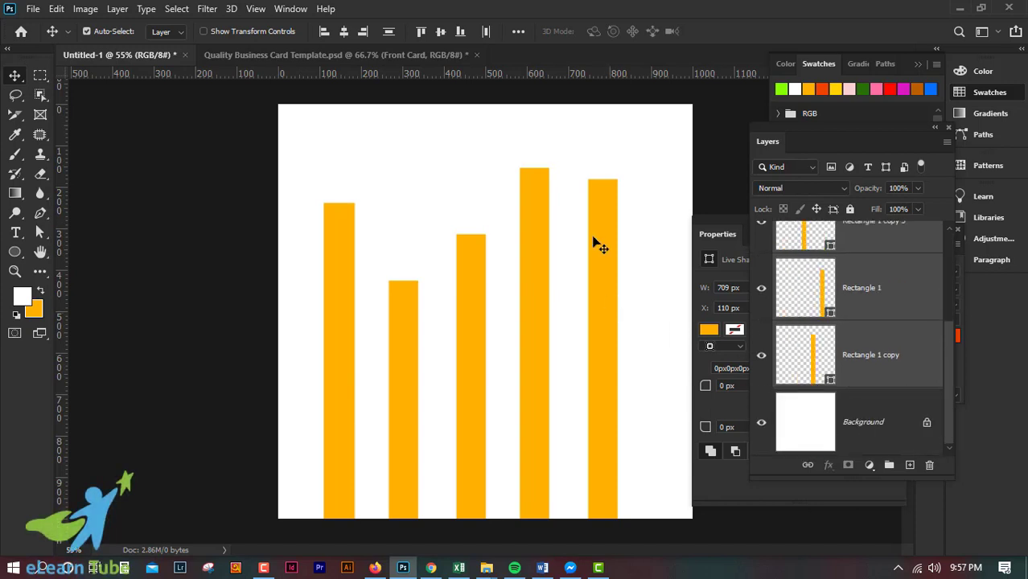
Switch Align To to Selection and back to Canvas
click(517, 33)
click(567, 168)
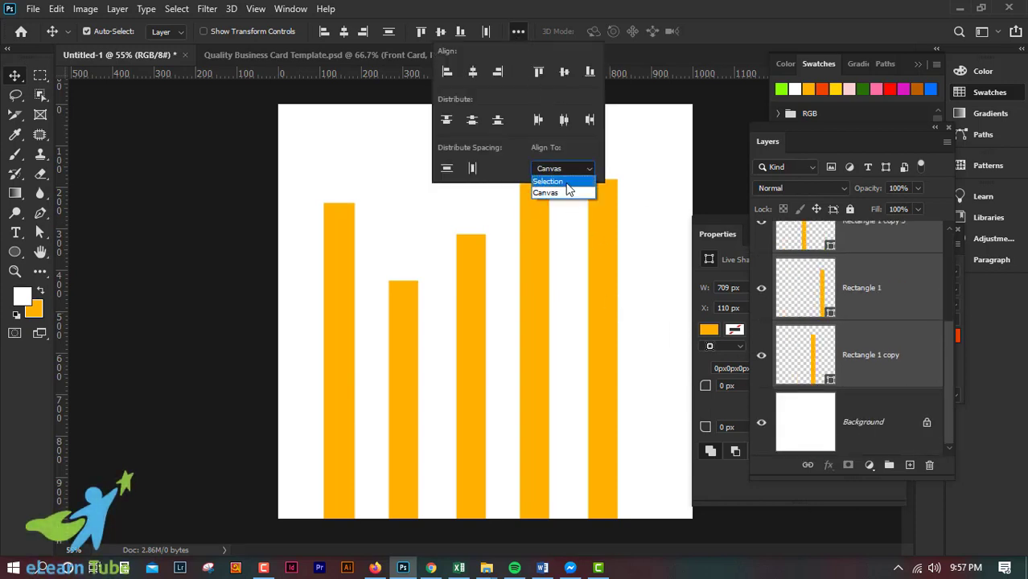
click(550, 181)
click(576, 169)
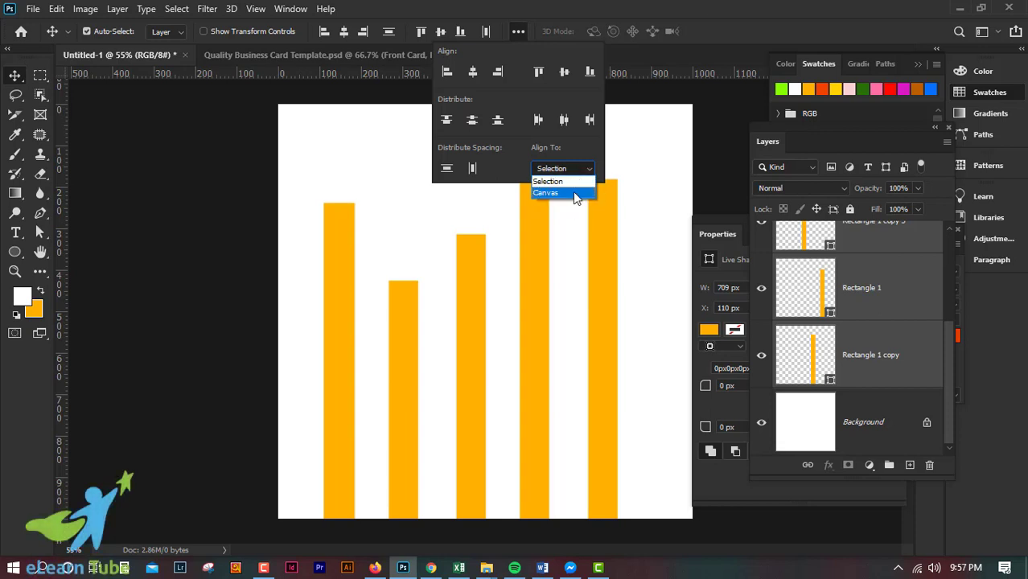
click(578, 193)
click(678, 7)
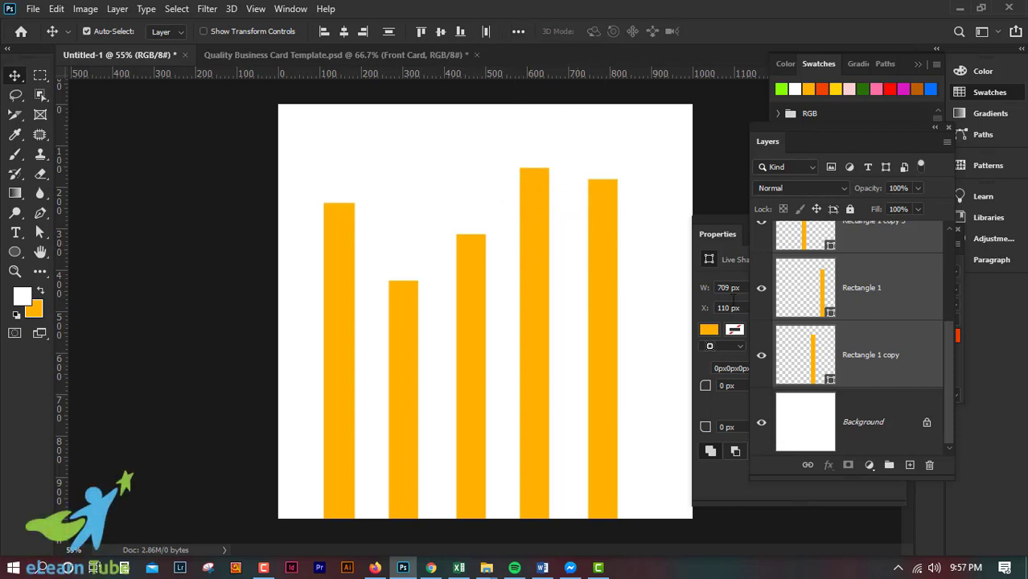
Load the Rectangle 1 copy layer's outline as a selection, align the five bars' top edges to it, and deselect
key(ctrl)
ctrl+click(812, 354)
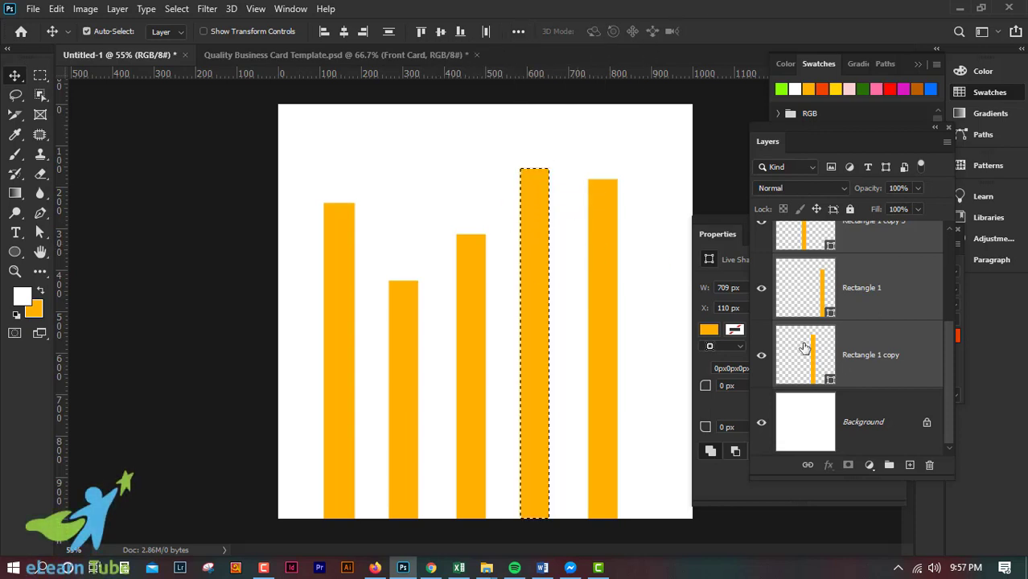
click(423, 30)
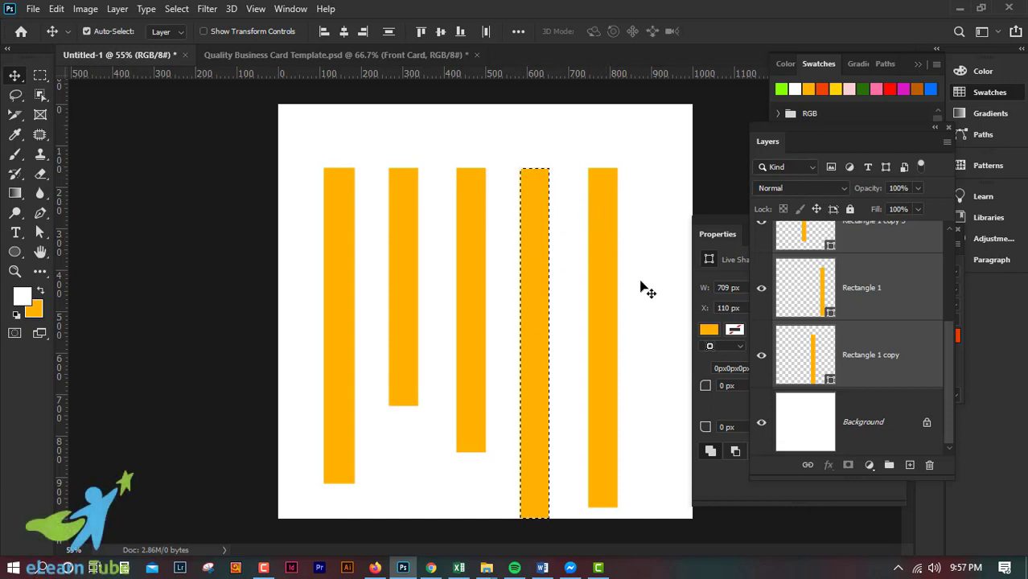
key(ctrl+d)
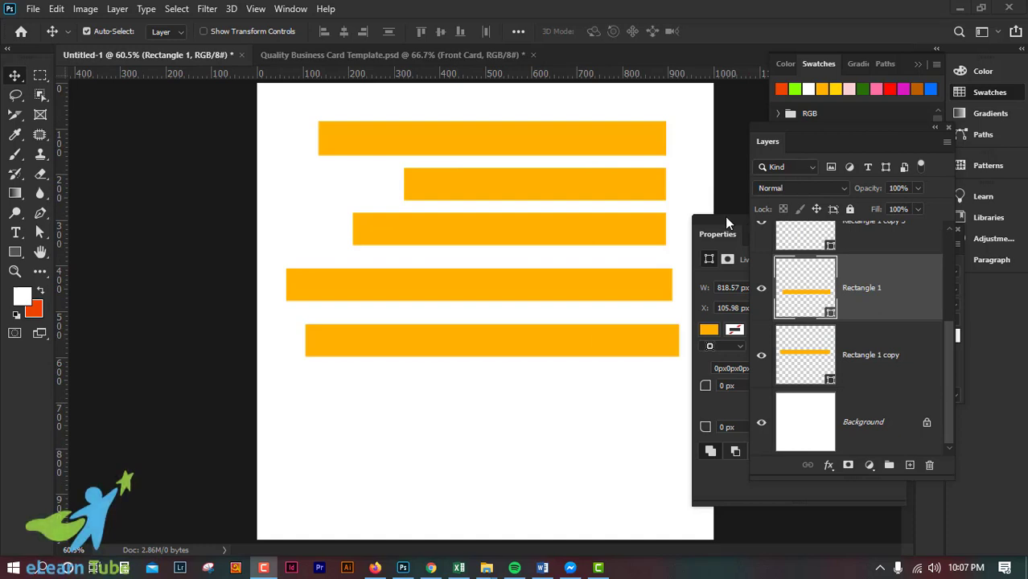
Close the floating Properties panel and select the topmost horizontal bar
drag(726, 217, 738, 286)
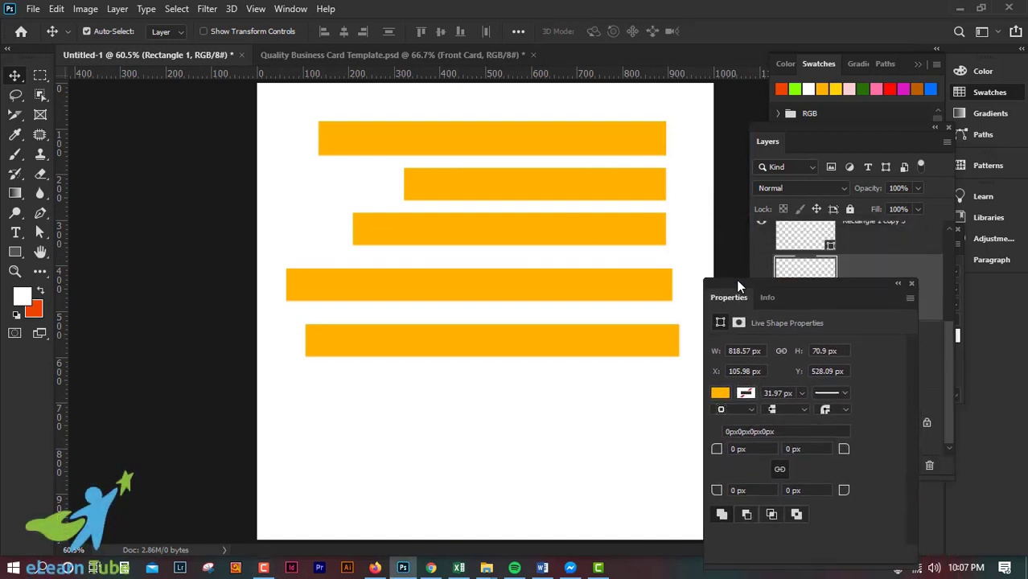
click(911, 284)
click(523, 137)
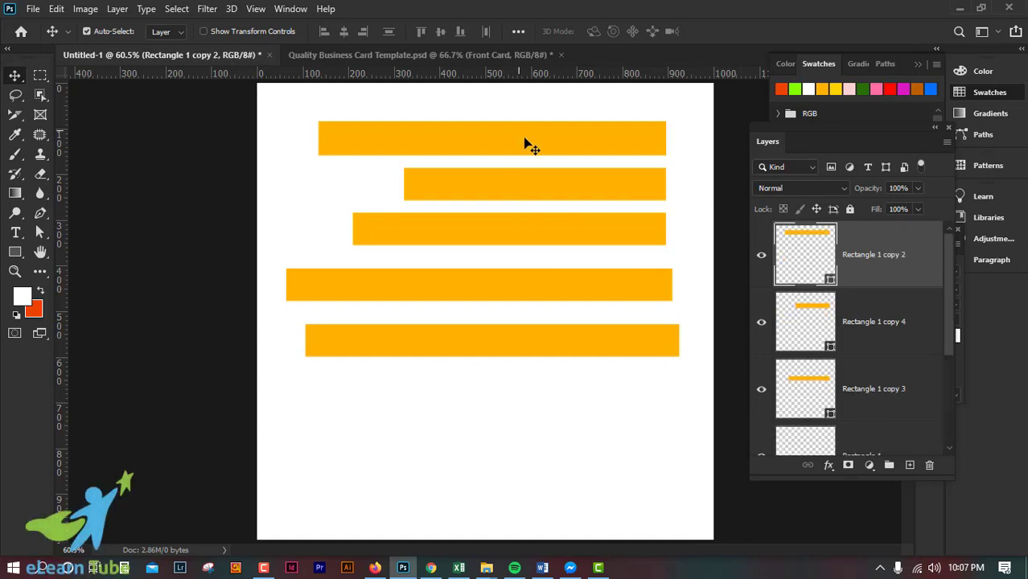
Spread the five horizontal bars down the canvas by hand with uneven vertical gaps, starting with the lowest bar
drag(523, 355, 523, 487)
drag(527, 295, 511, 412)
drag(536, 232, 502, 339)
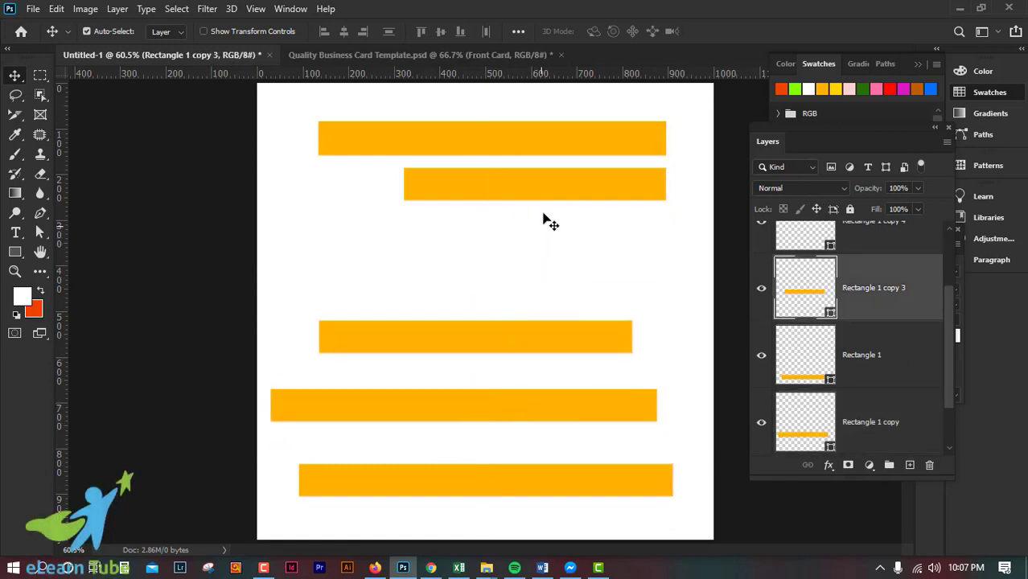
drag(546, 190, 512, 267)
drag(541, 135, 551, 169)
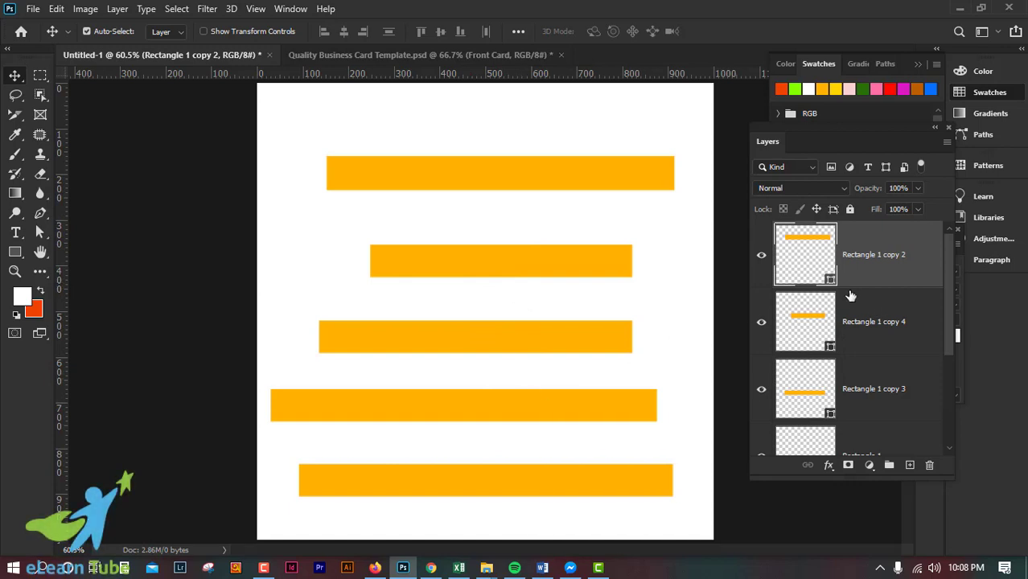
Select all five bar layers and distribute them by their top edges with Align To kept on Selection
scroll(864, 291, down, 3)
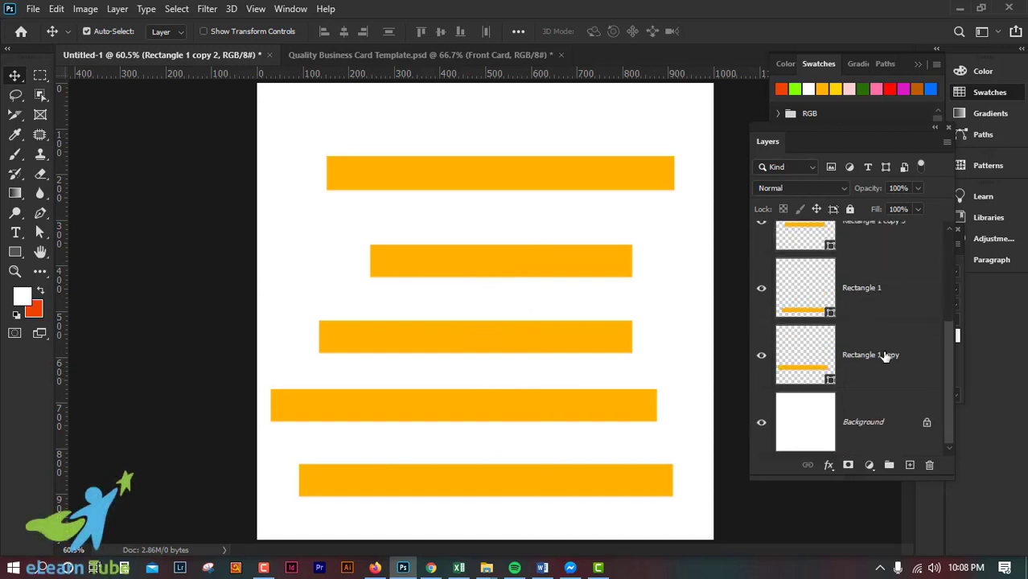
shift+click(884, 356)
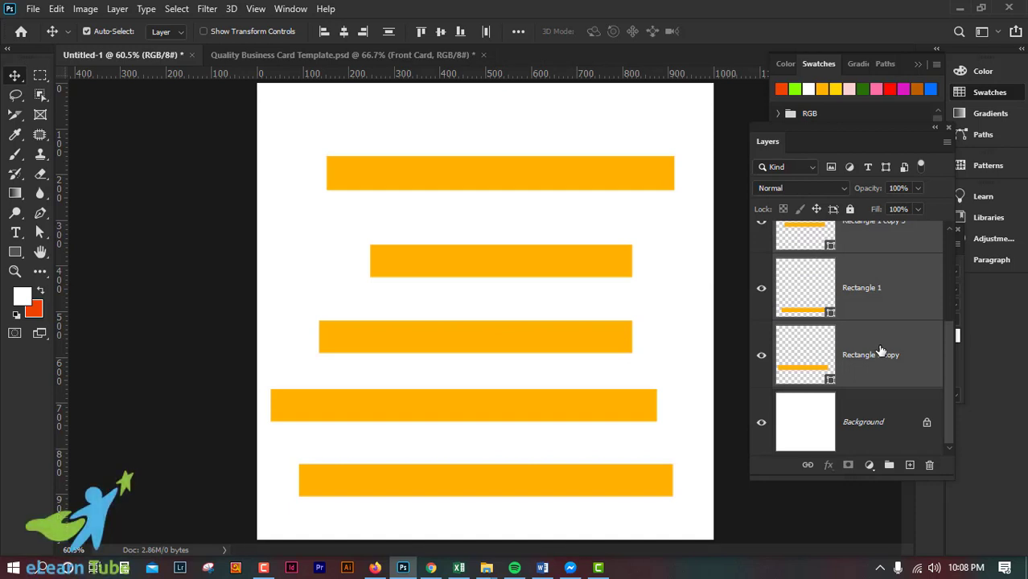
click(518, 32)
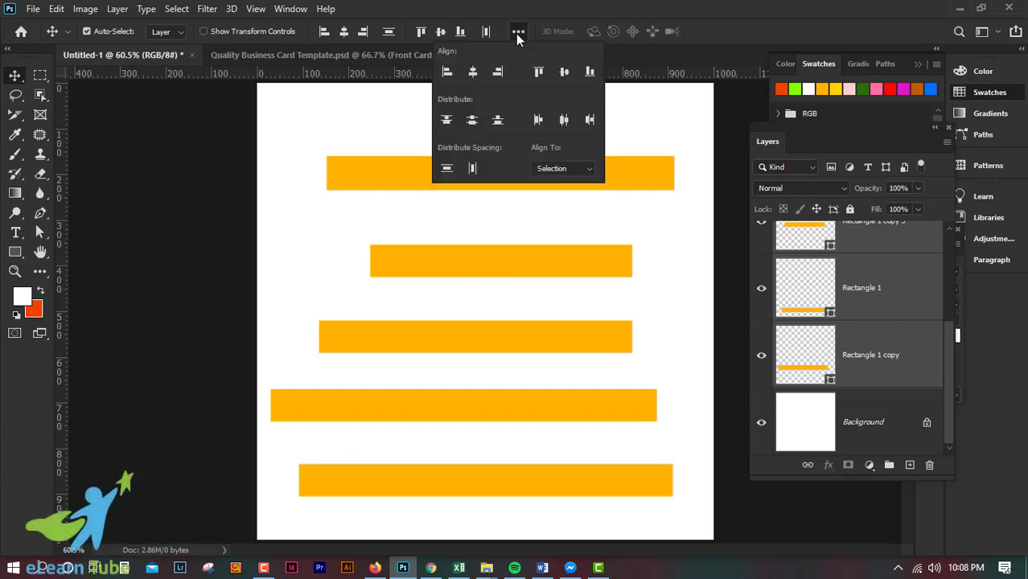
click(571, 168)
click(568, 167)
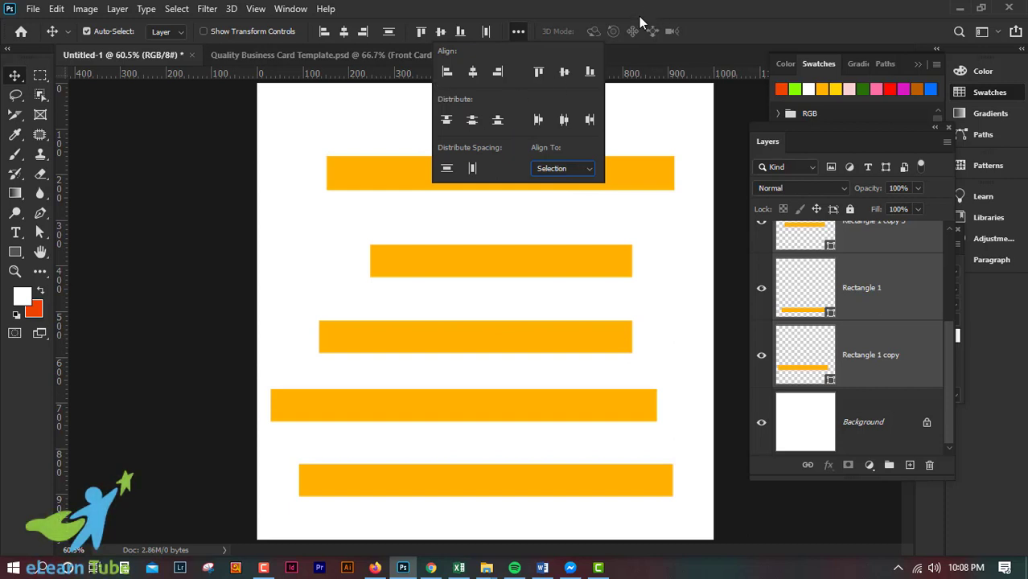
click(446, 122)
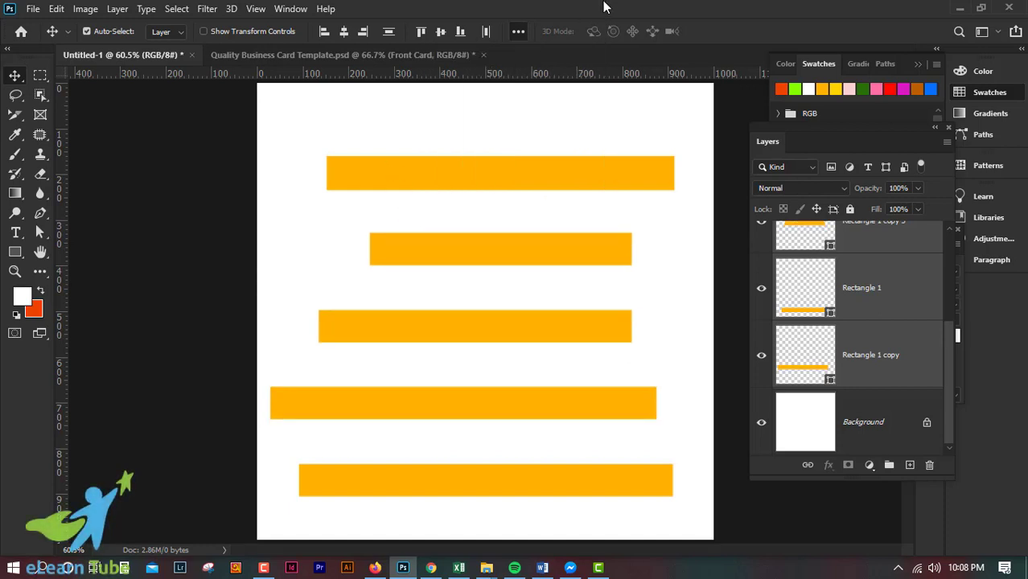
click(518, 30)
click(519, 30)
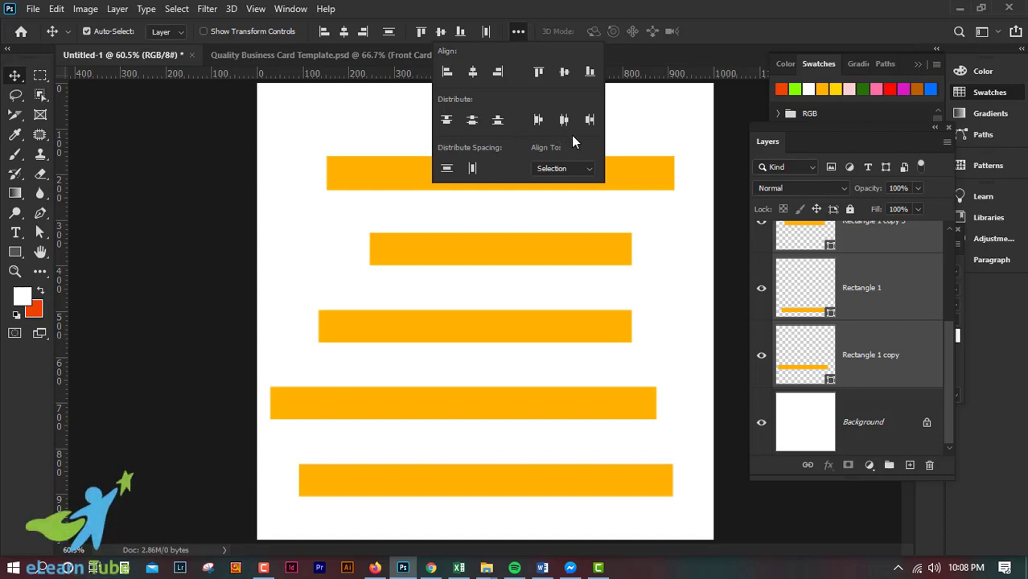
click(635, 189)
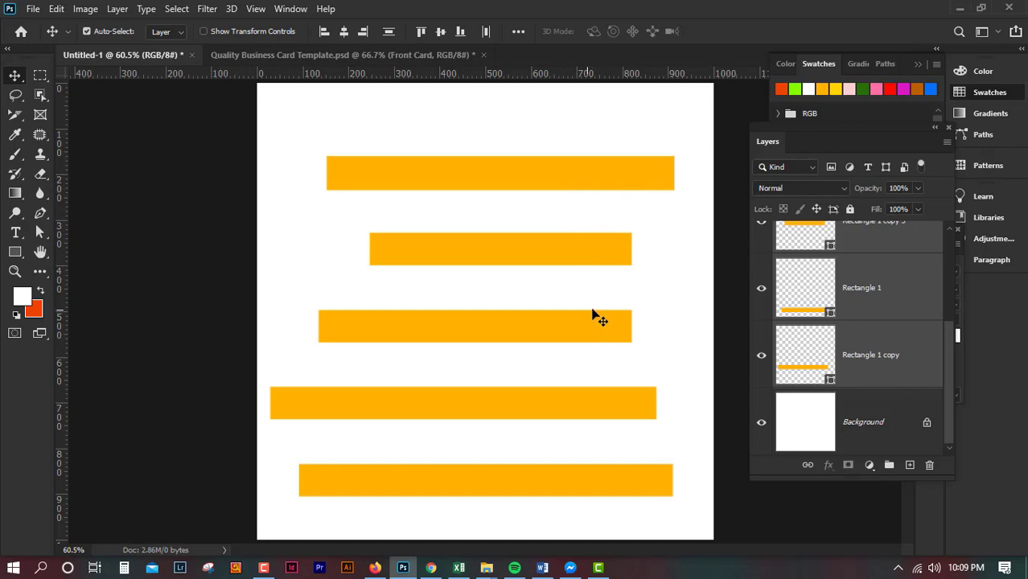
Rotate the five selected bars together by 90 degrees so they stand vertically, and commit the transform
key(ctrl+t)
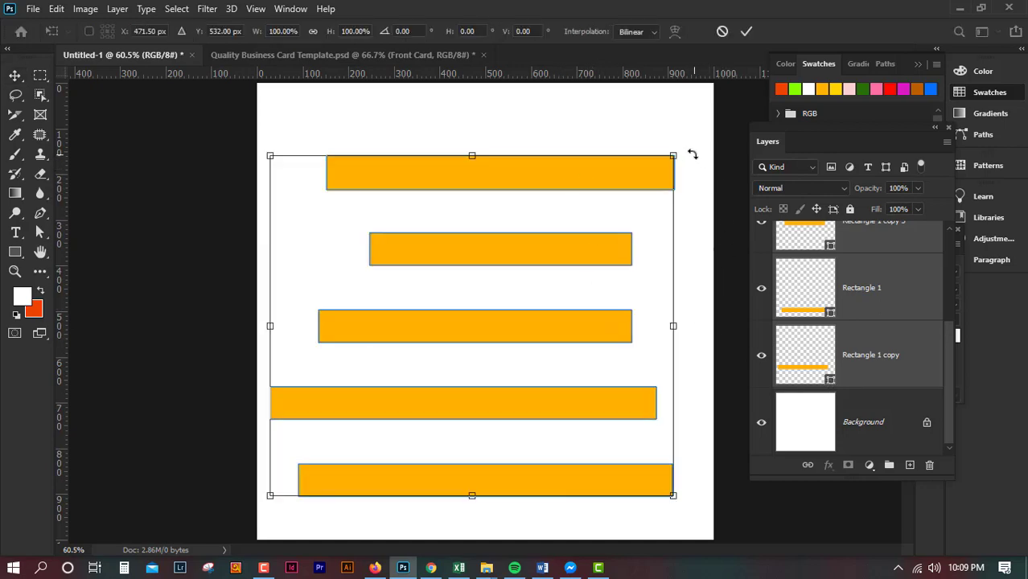
drag(683, 155, 587, 443)
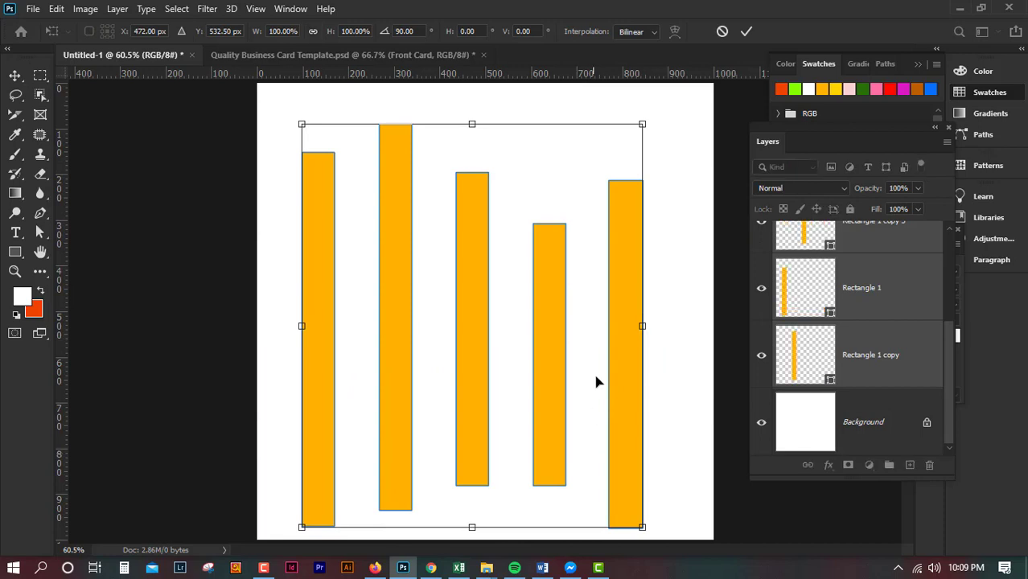
click(744, 31)
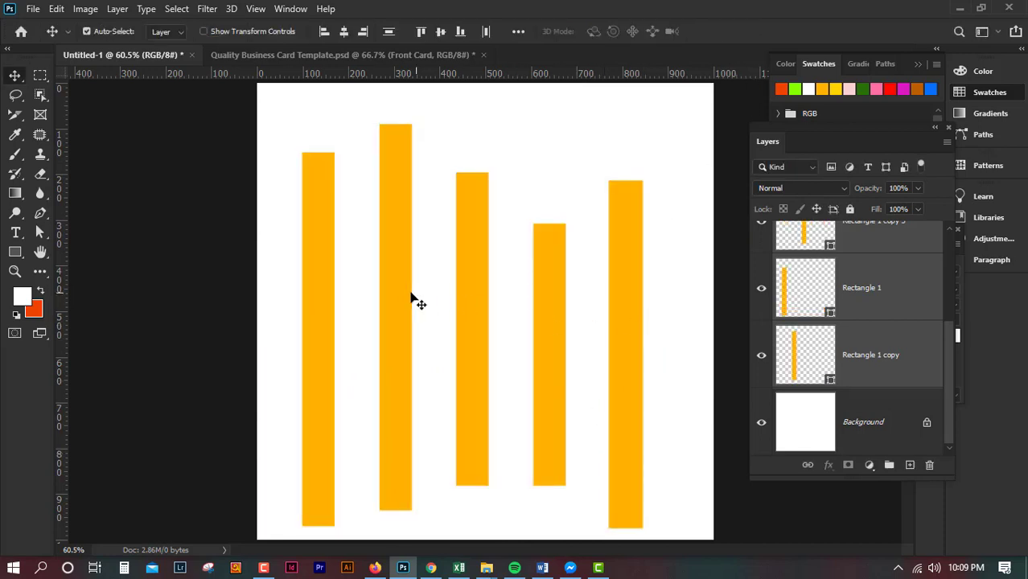
Shift the vertical bars by hand so that the horizontal gaps between them are uneven
drag(412, 296, 390, 268)
click(907, 254)
drag(486, 273, 461, 243)
drag(563, 273, 495, 319)
drag(632, 311, 599, 312)
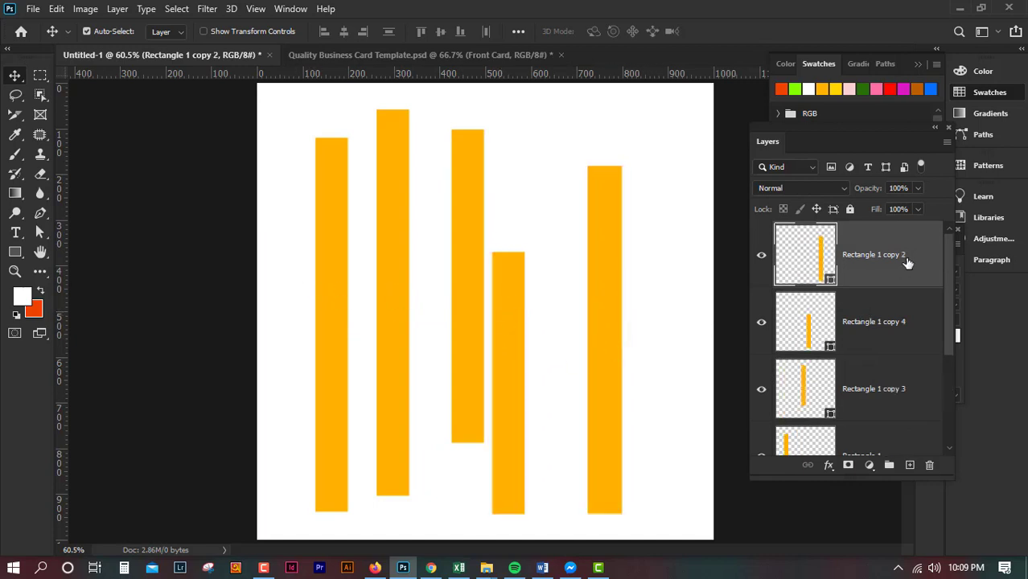
Select all five bar layers and distribute them by their left edges with Align To kept on Selection
scroll(918, 336, down, 3)
shift+click(908, 371)
scroll(582, 332, up, 1)
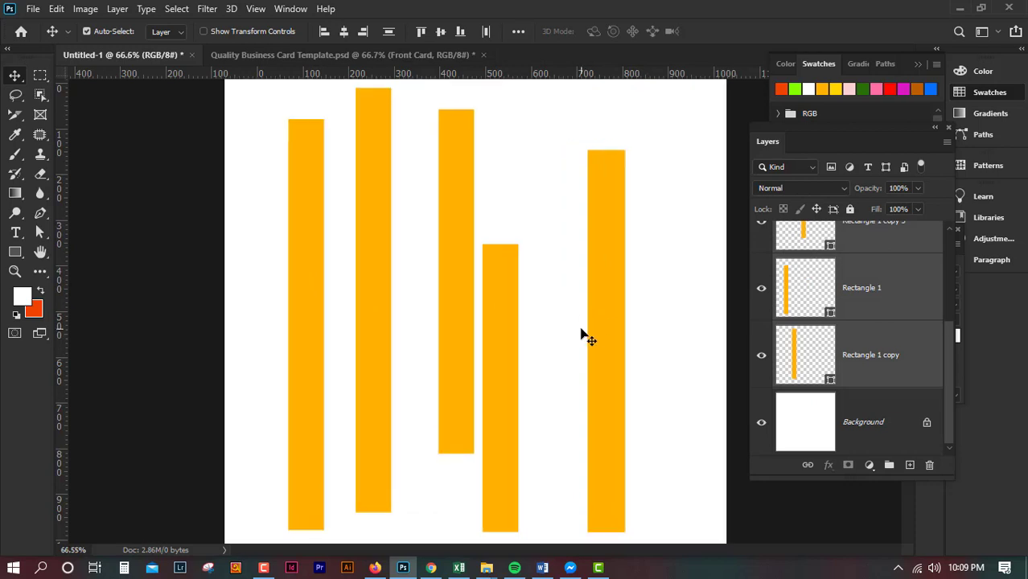
scroll(582, 336, up, 1)
scroll(582, 336, down, 1)
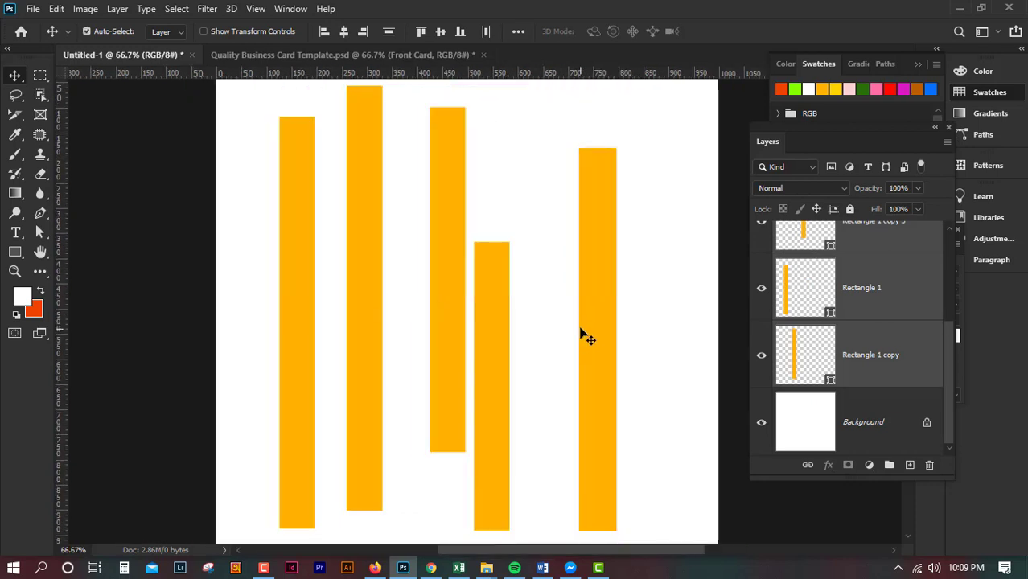
click(517, 32)
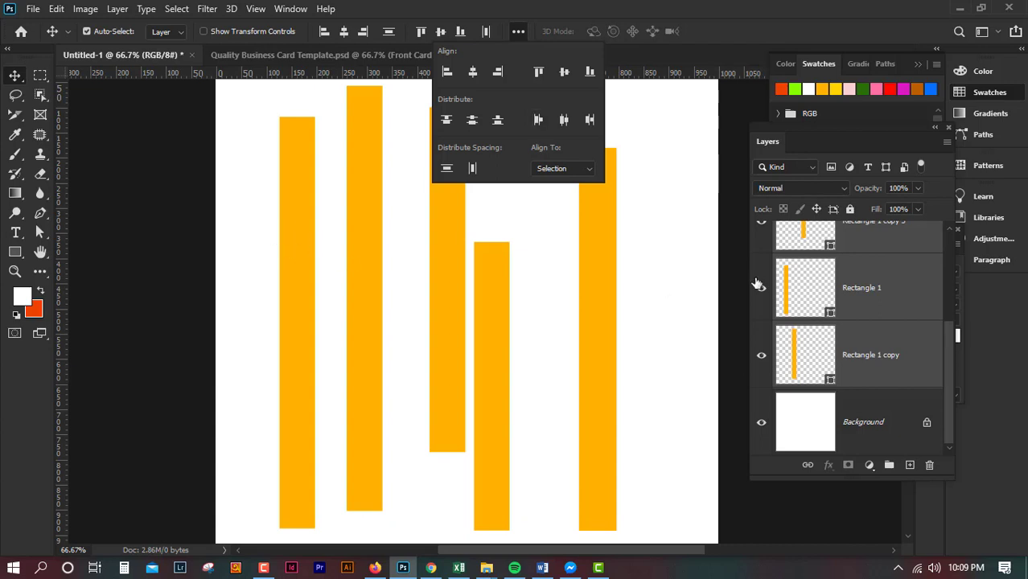
click(539, 120)
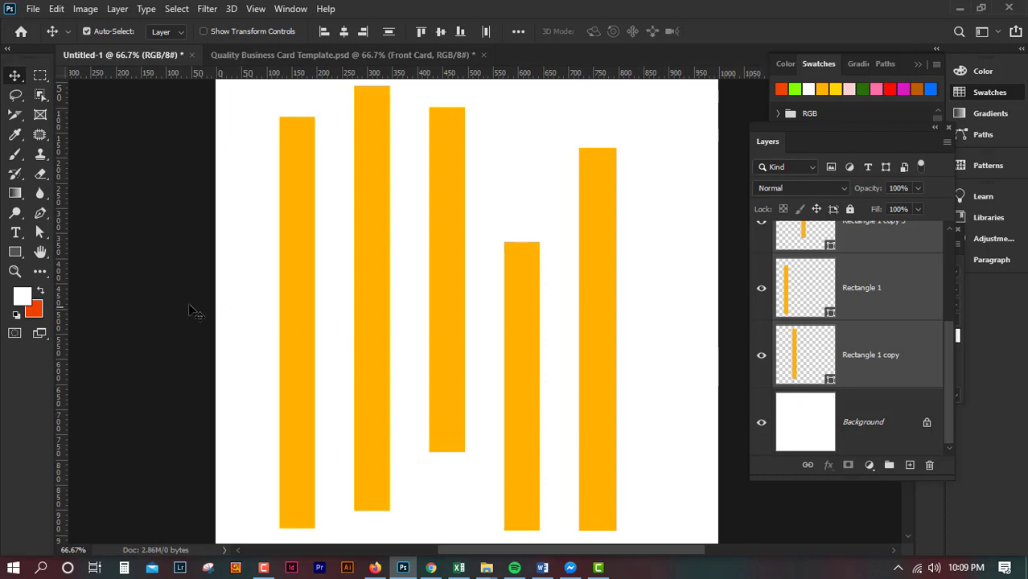
Deselect the layers and move the four bars beside the leftmost one by hand to create uneven horizontal gaps
click(517, 31)
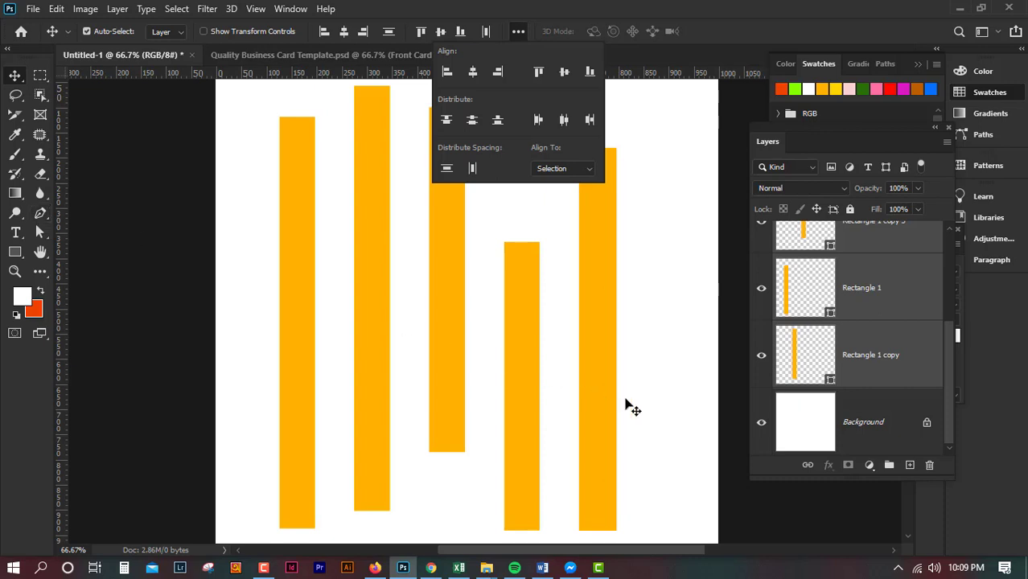
click(631, 407)
drag(358, 328, 341, 328)
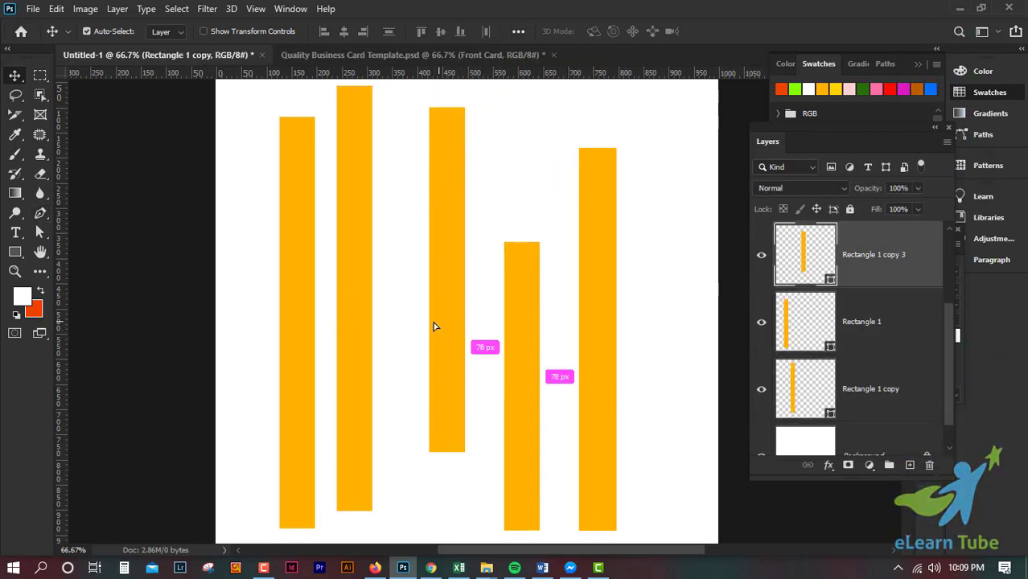
drag(433, 325, 395, 324)
click(499, 368)
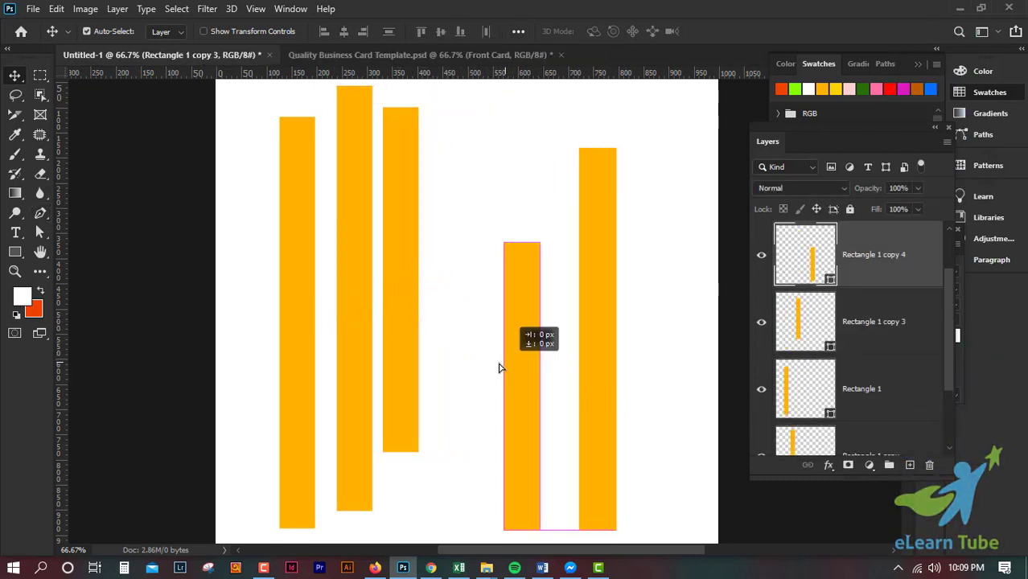
drag(499, 368, 463, 368)
drag(581, 367, 543, 362)
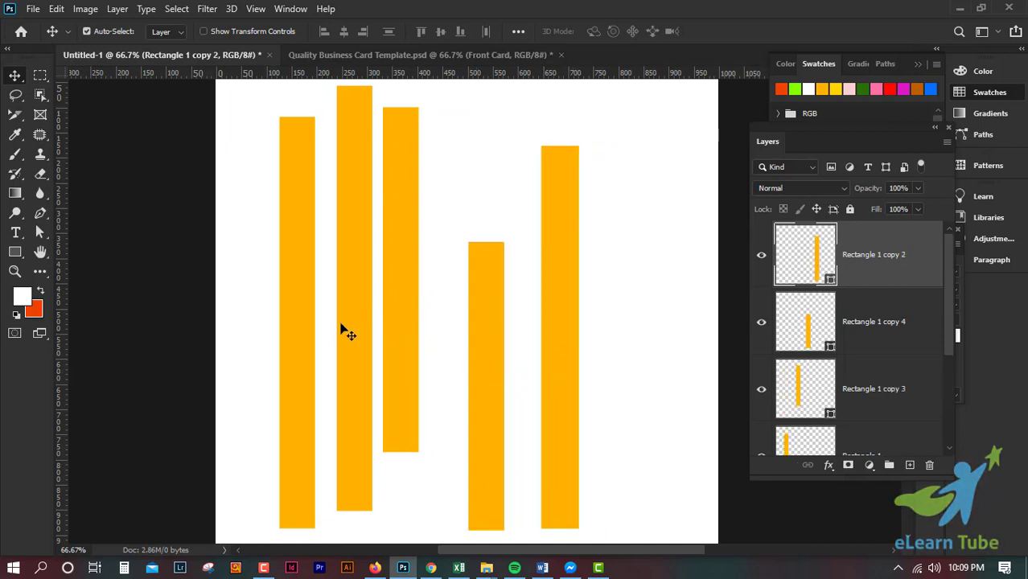
Select all five bar layers and distribute them by their horizontal centers with Align To kept on Selection
scroll(908, 338, down, 3)
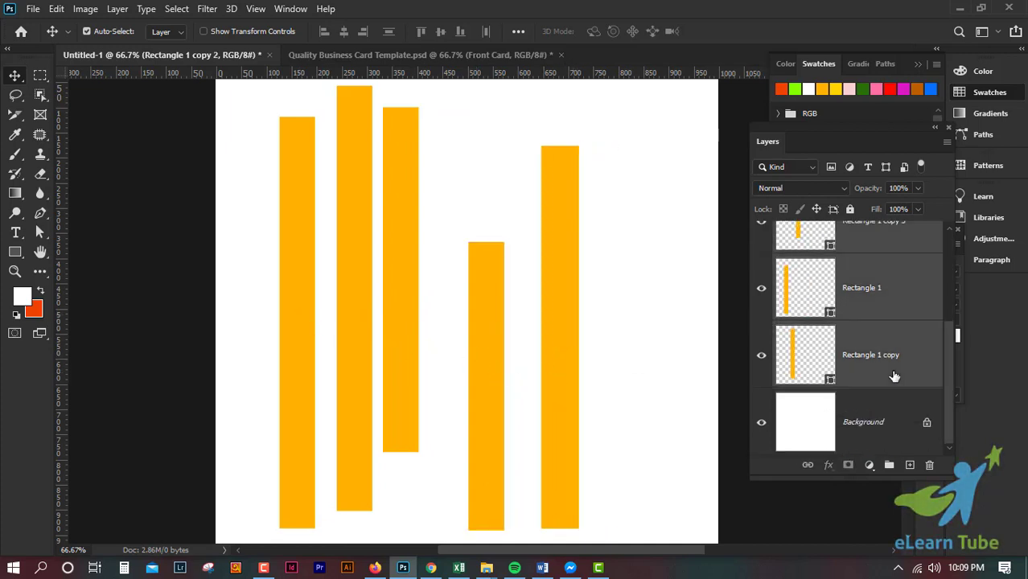
click(527, 121)
click(517, 32)
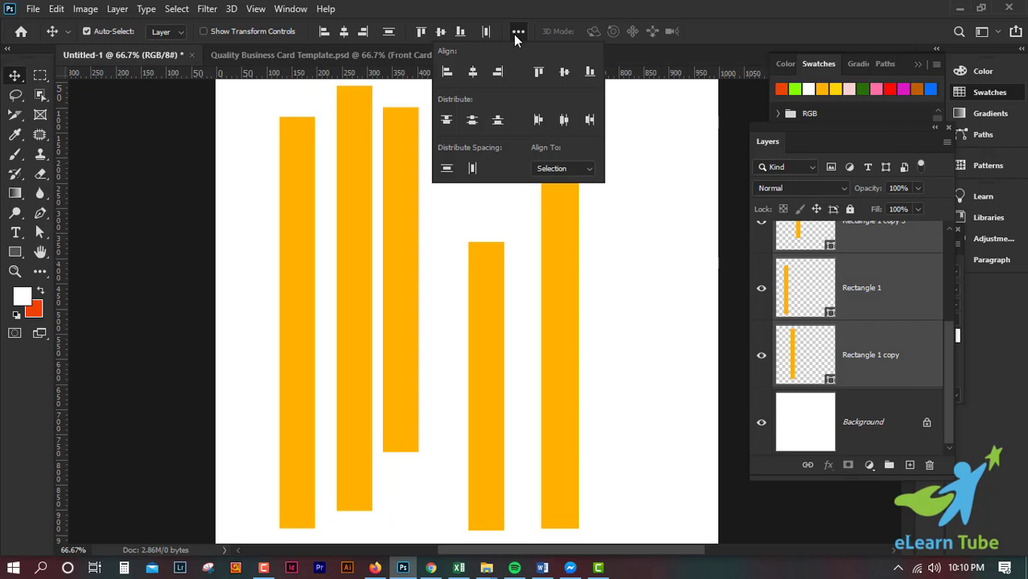
click(565, 120)
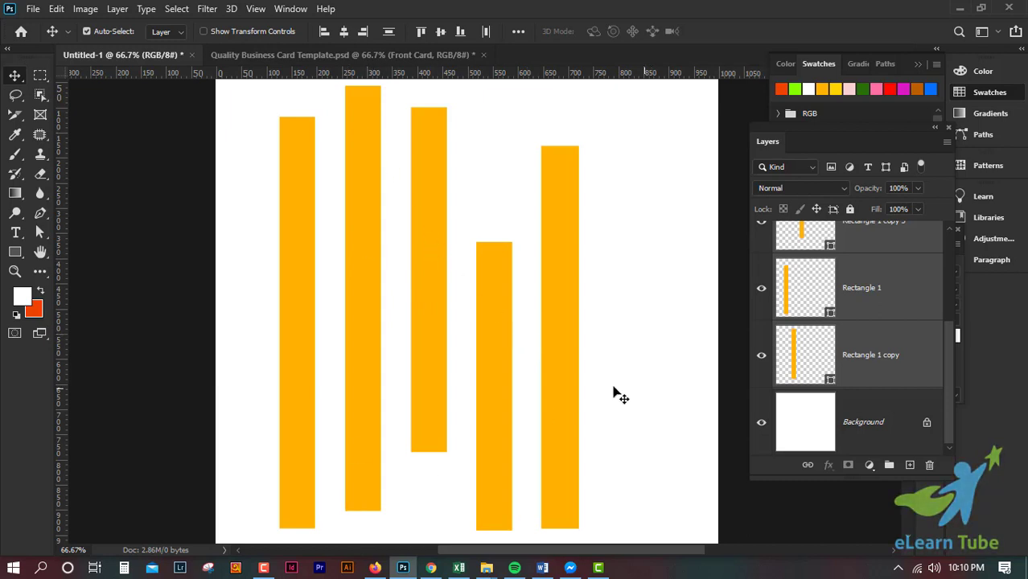
click(518, 31)
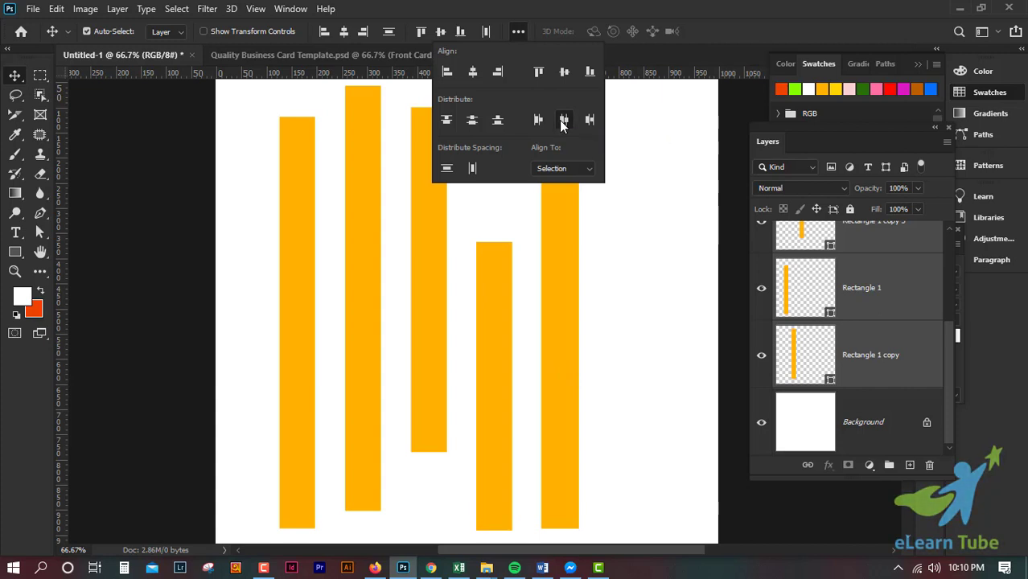
click(571, 7)
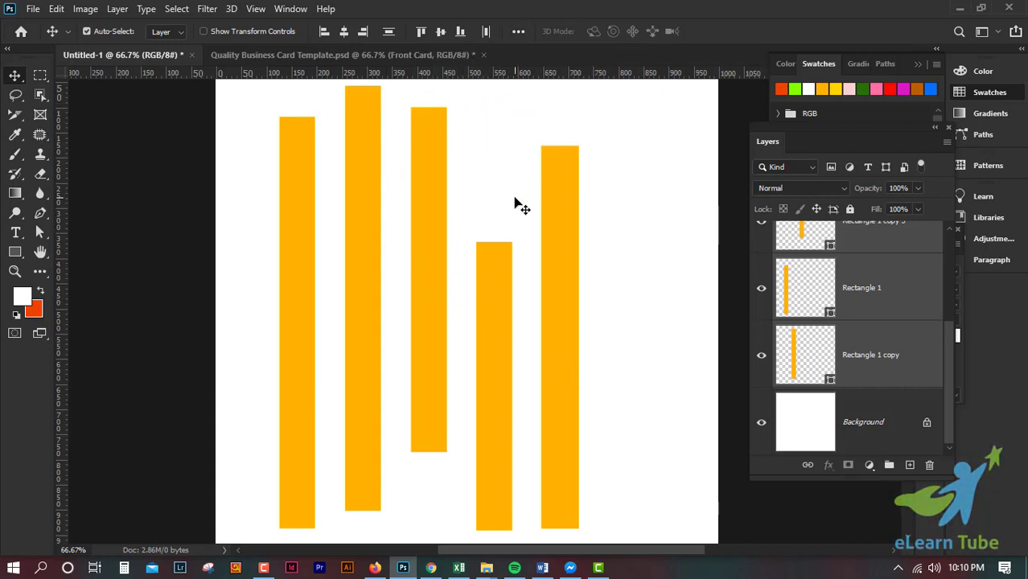
click(522, 31)
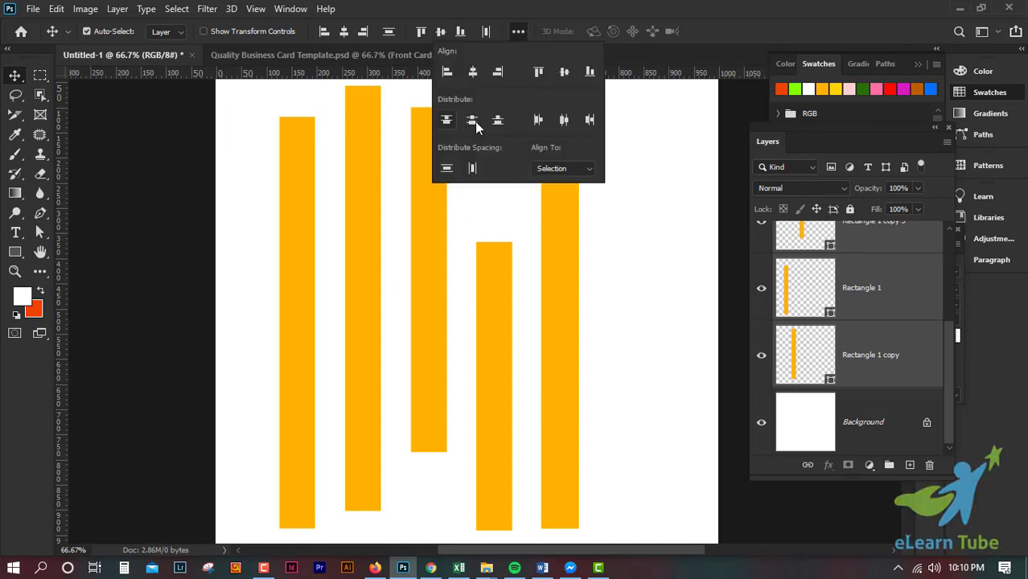
click(591, 376)
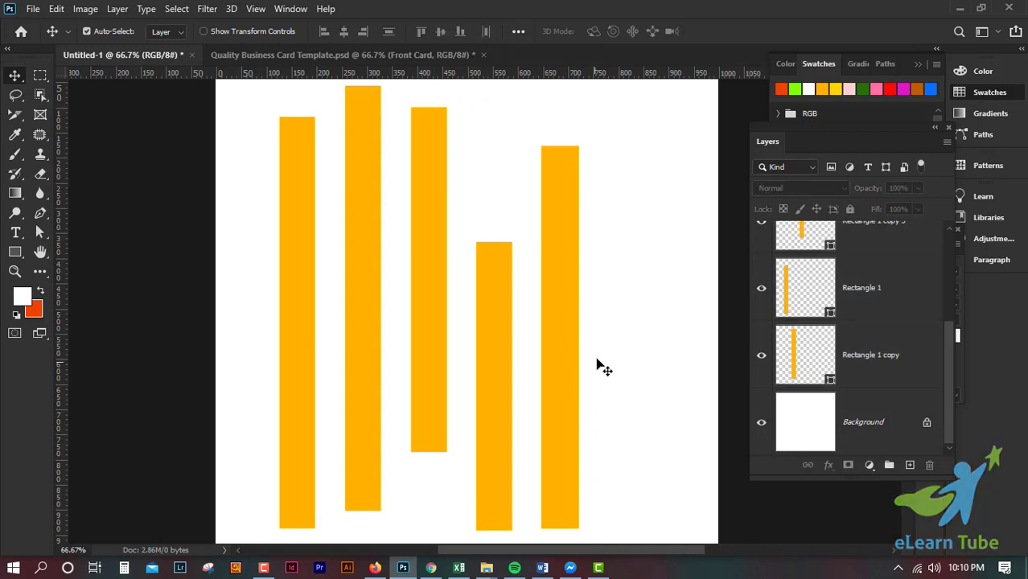
Rotate all five bars together by 90 degrees and scale them down to about 42% in the canvas's upper left area
scroll(897, 337, up, 3)
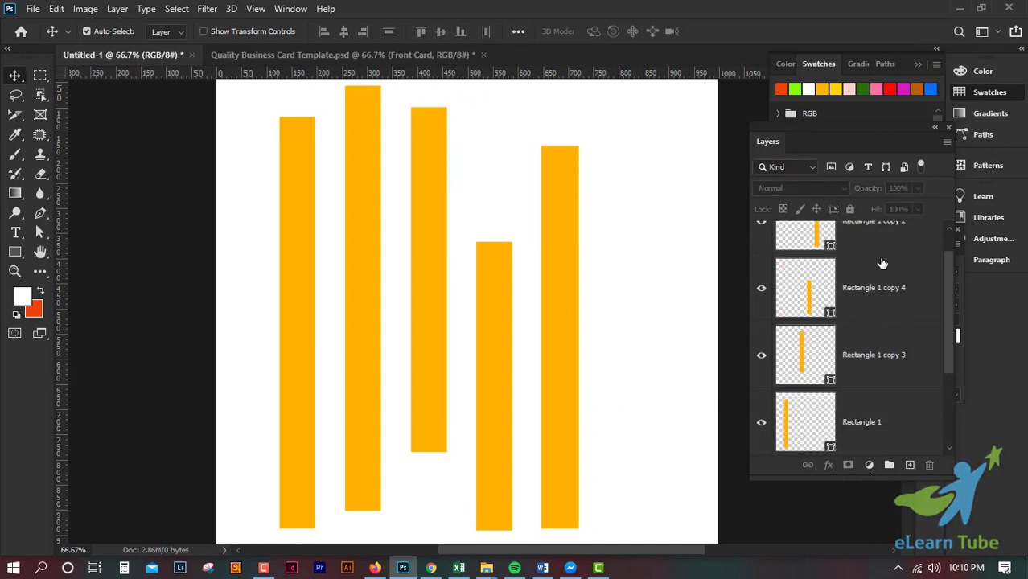
click(897, 280)
scroll(901, 311, down, 3)
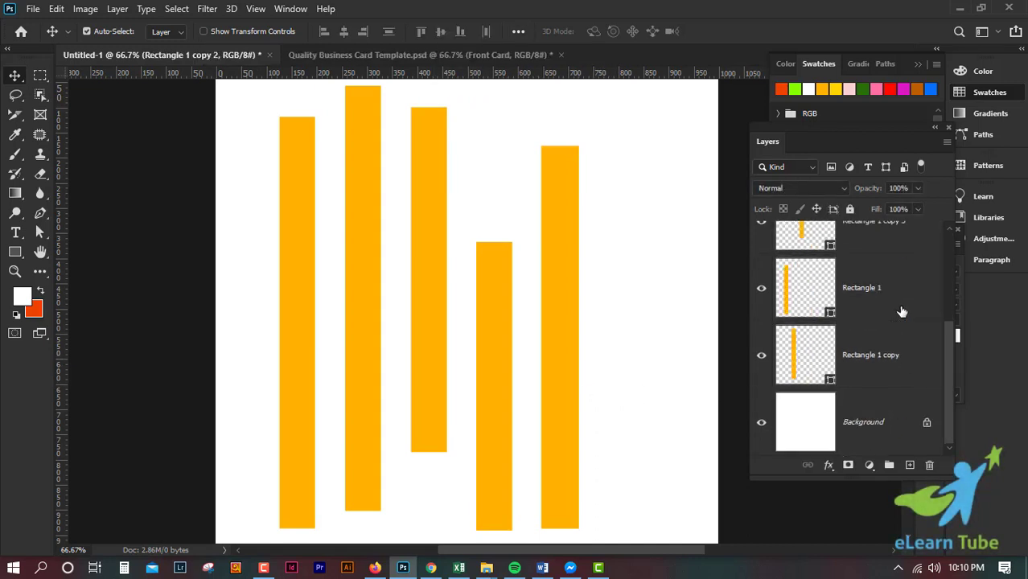
shift+click(892, 372)
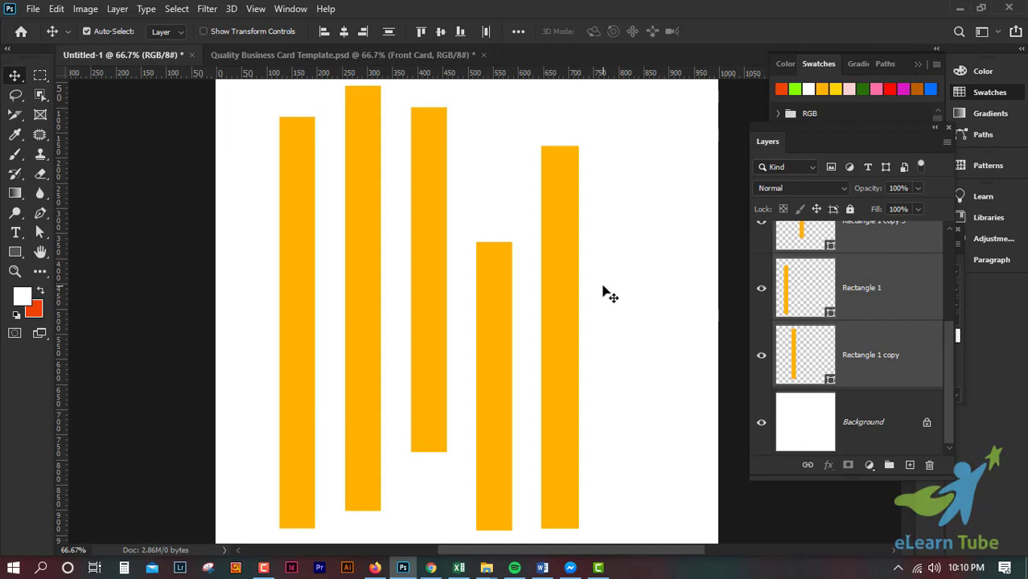
key(ctrl+t)
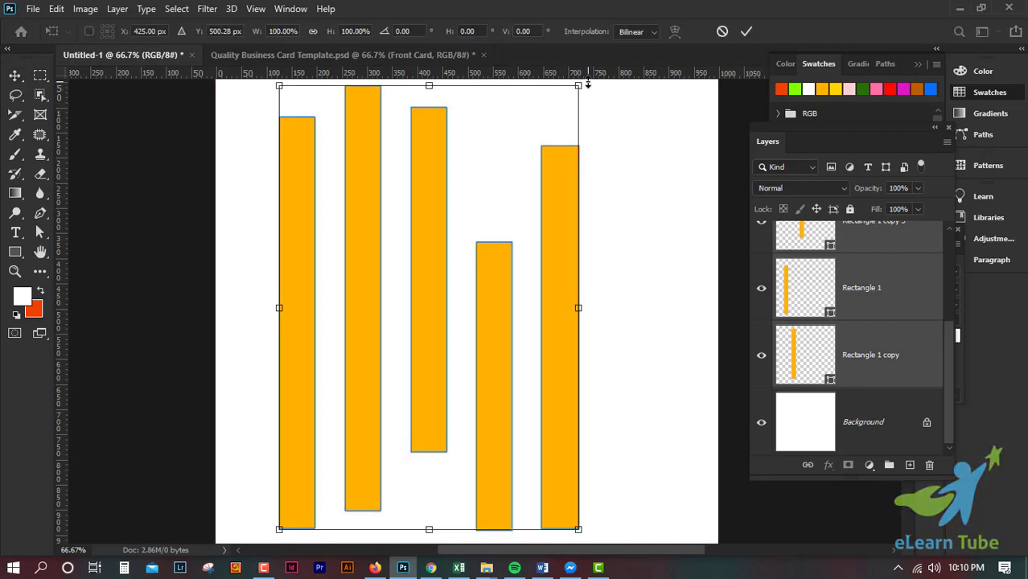
drag(584, 86, 573, 427)
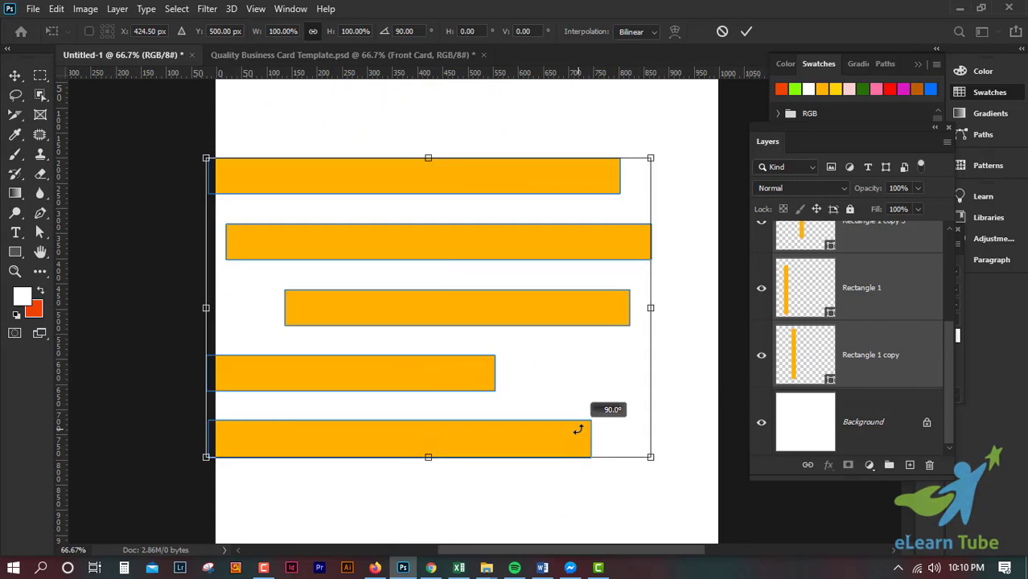
drag(652, 156, 379, 153)
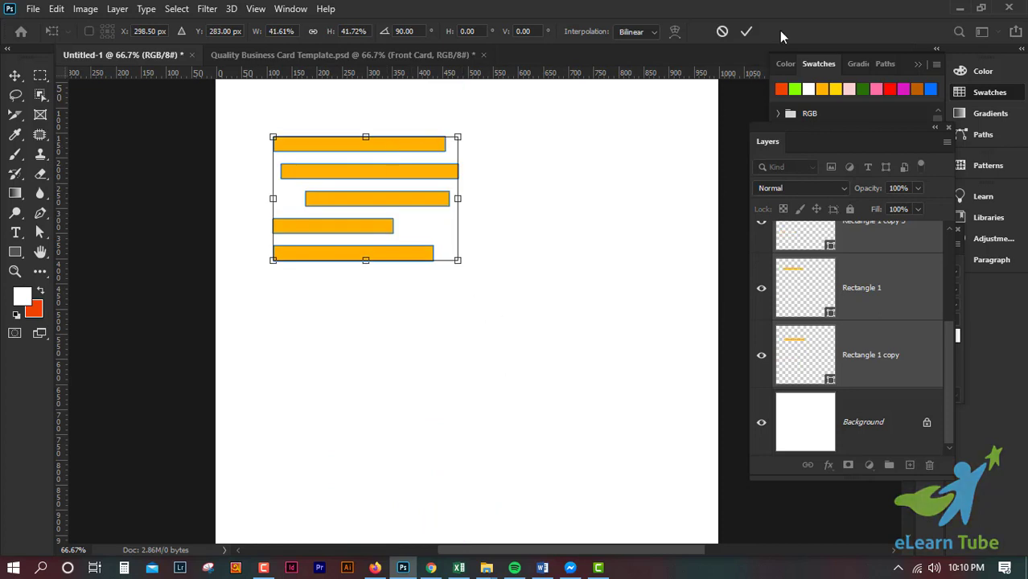
click(745, 31)
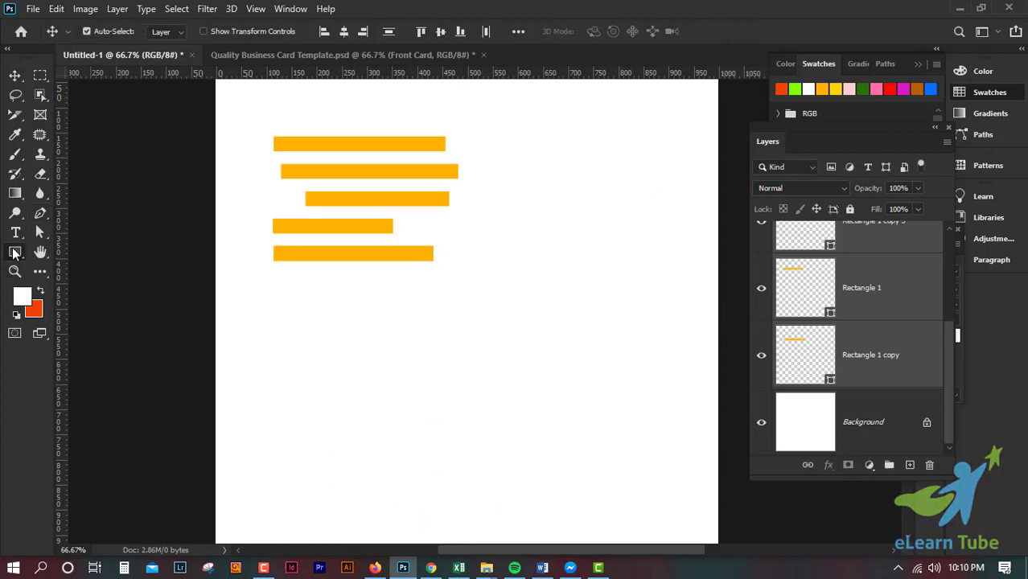
click(14, 251)
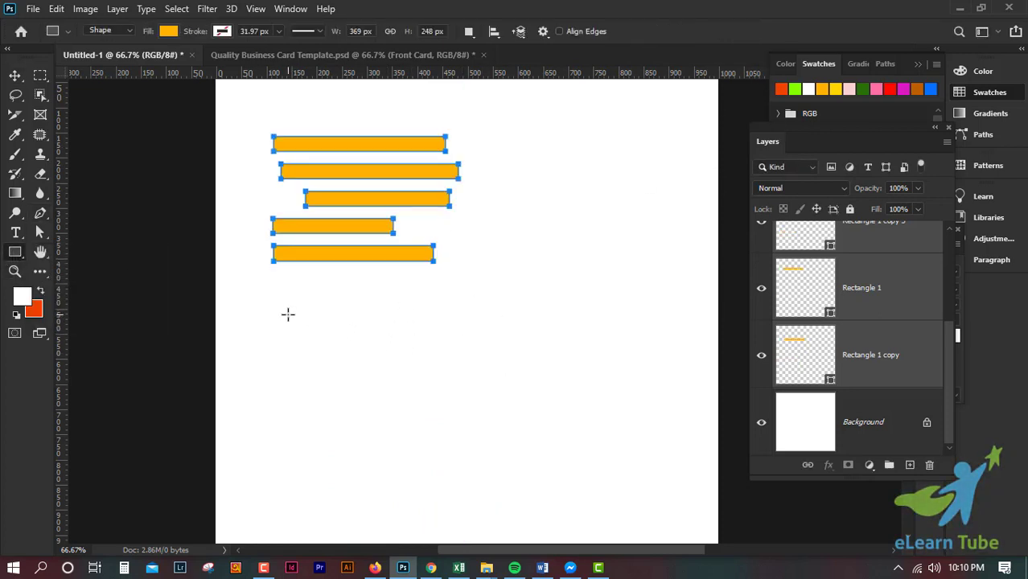
click(406, 388)
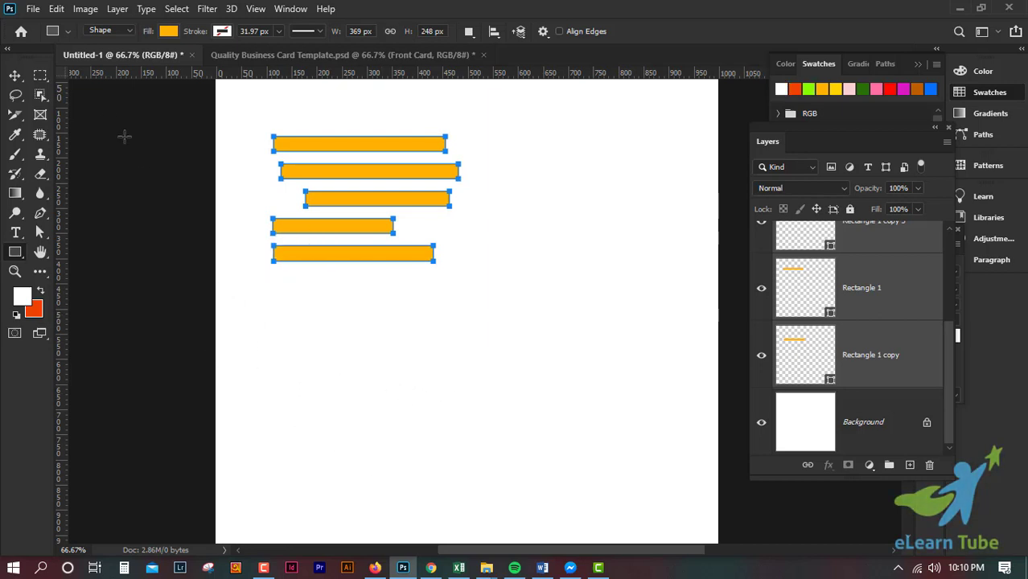
key(v)
click(95, 266)
Activate the Rectangle tool and add a new empty layer directly above the Background layer
click(16, 252)
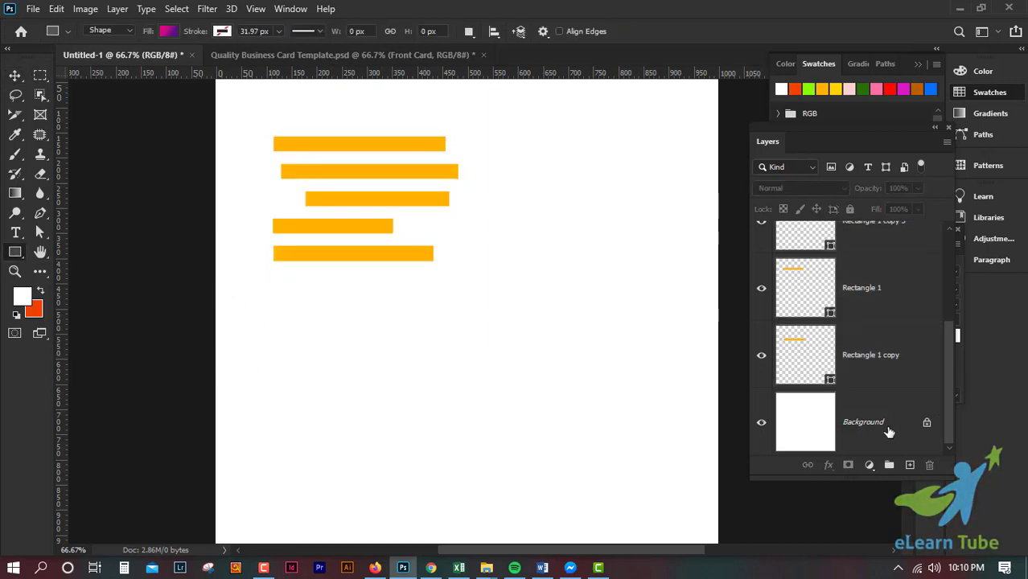
click(855, 426)
click(909, 465)
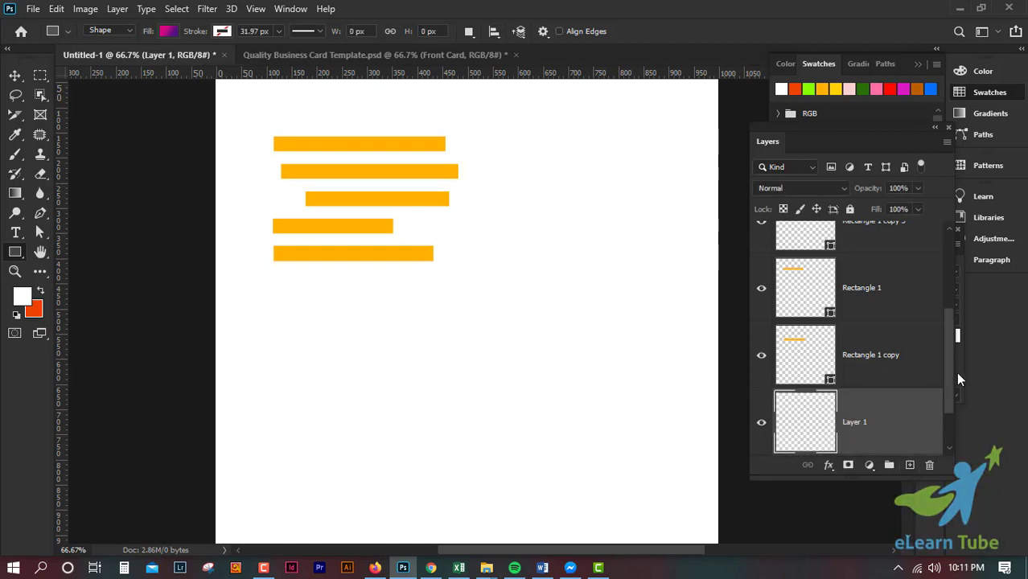
scroll(949, 384, down, 1)
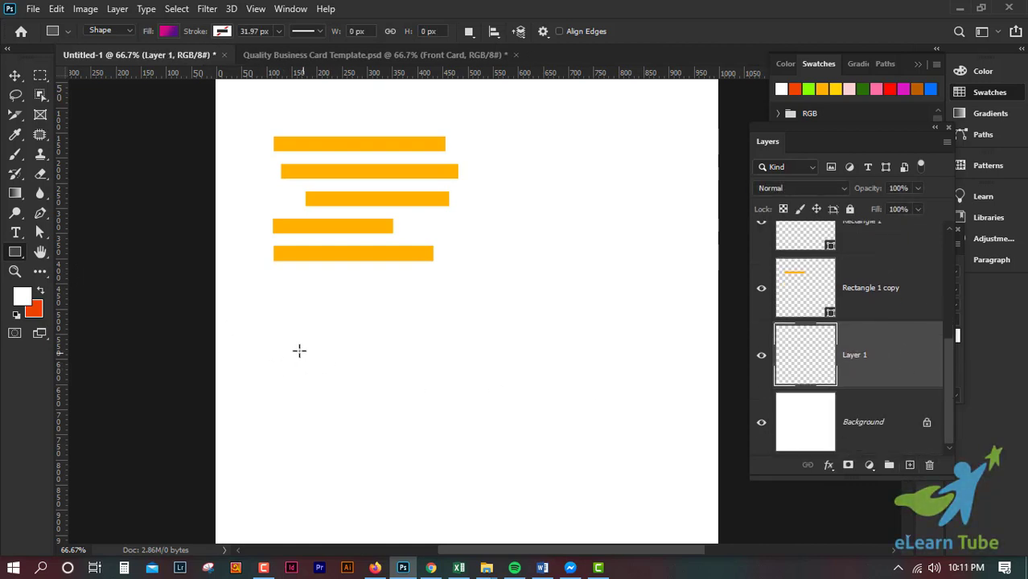
Draw a rectangle of about 806 × 385 px below the bars and fill it with the pink swatch
drag(264, 305, 453, 408)
drag(271, 309, 677, 502)
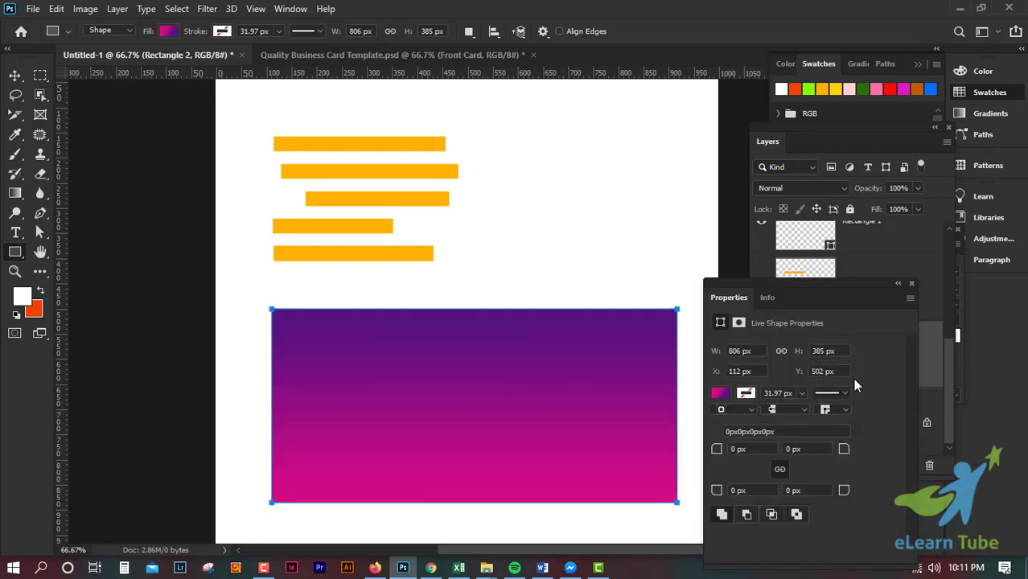
click(876, 88)
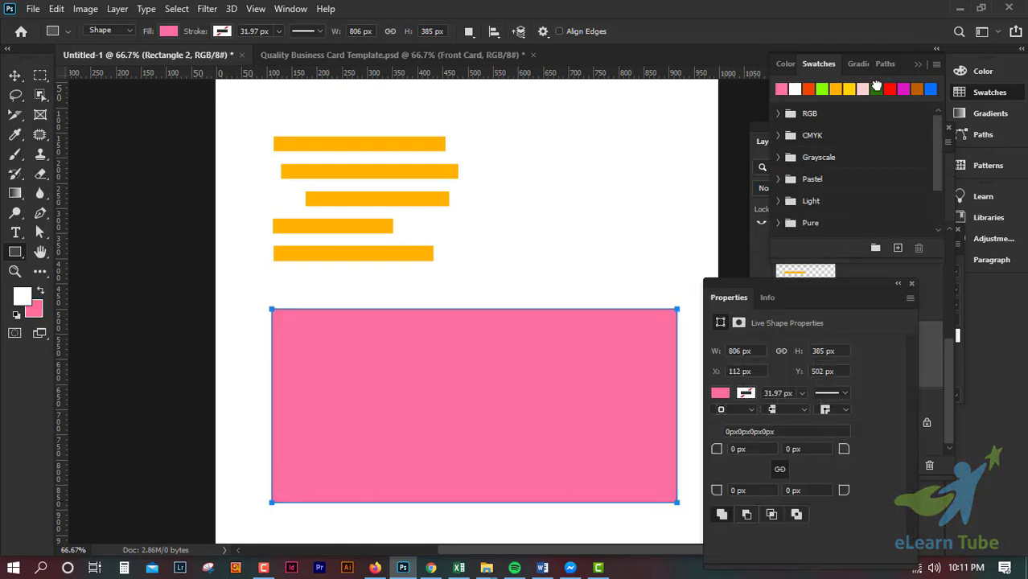
Recolor the large rectangle with the blue swatch, deselect it and move the Properties panel clear of the layer list
click(930, 88)
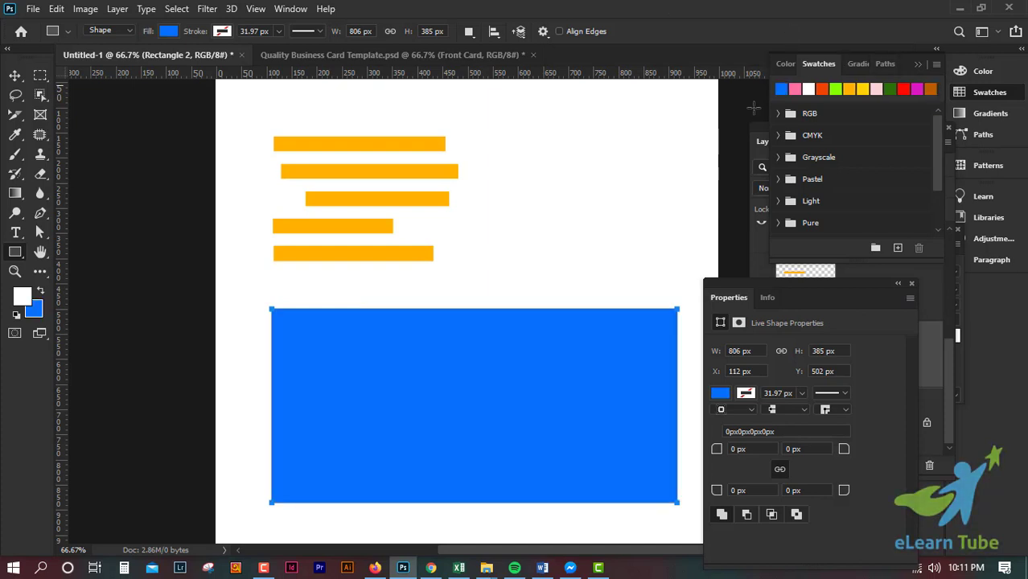
click(14, 75)
click(519, 231)
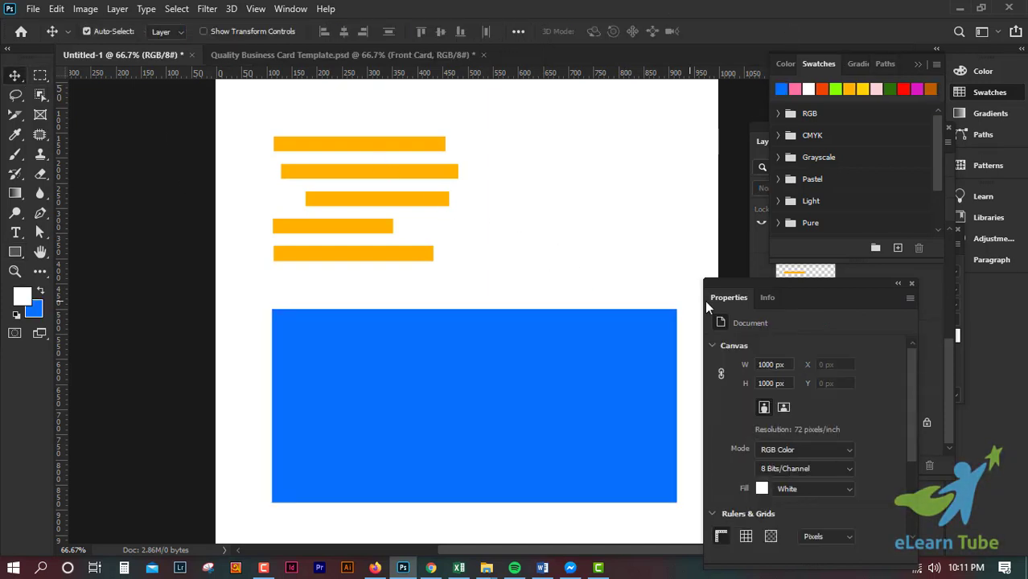
drag(802, 291, 863, 438)
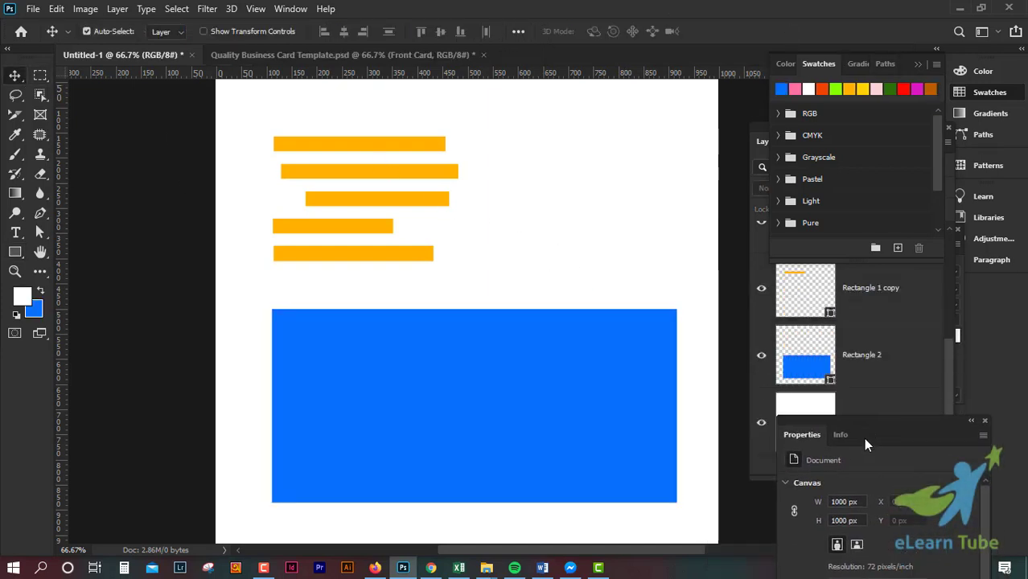
Move the five orange bars one by one onto the blue rectangle, stacked with uneven left edges and gaps
click(347, 257)
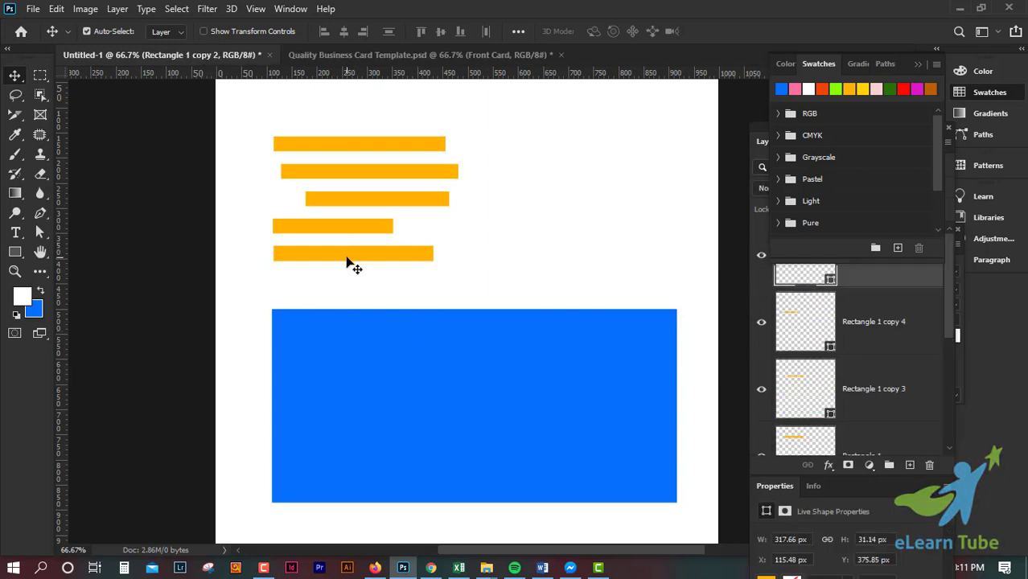
drag(346, 258, 366, 349)
drag(362, 229, 406, 370)
drag(374, 191, 426, 452)
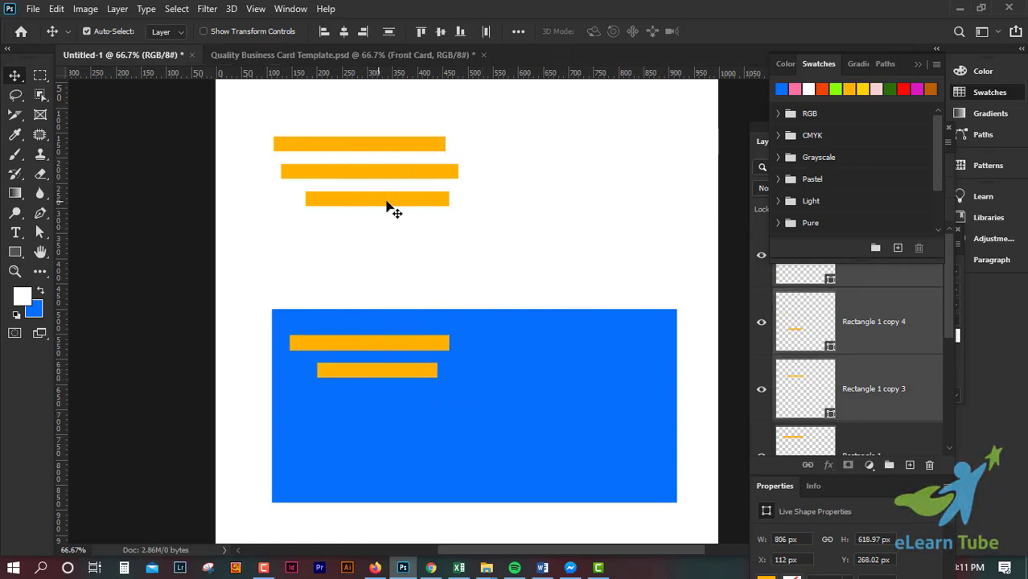
drag(390, 207, 471, 417)
click(762, 140)
click(876, 322)
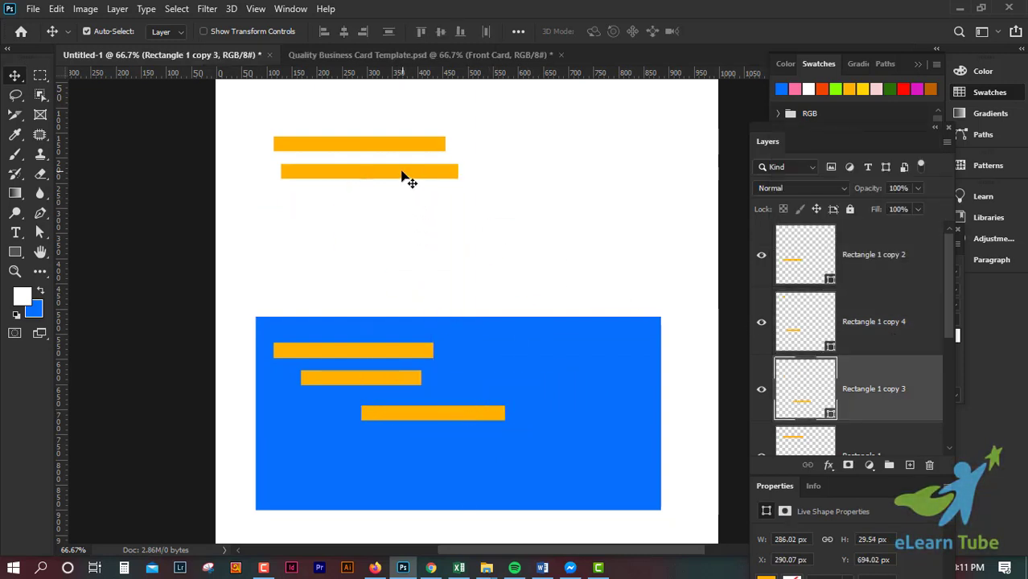
drag(401, 175, 490, 467)
drag(412, 152, 464, 498)
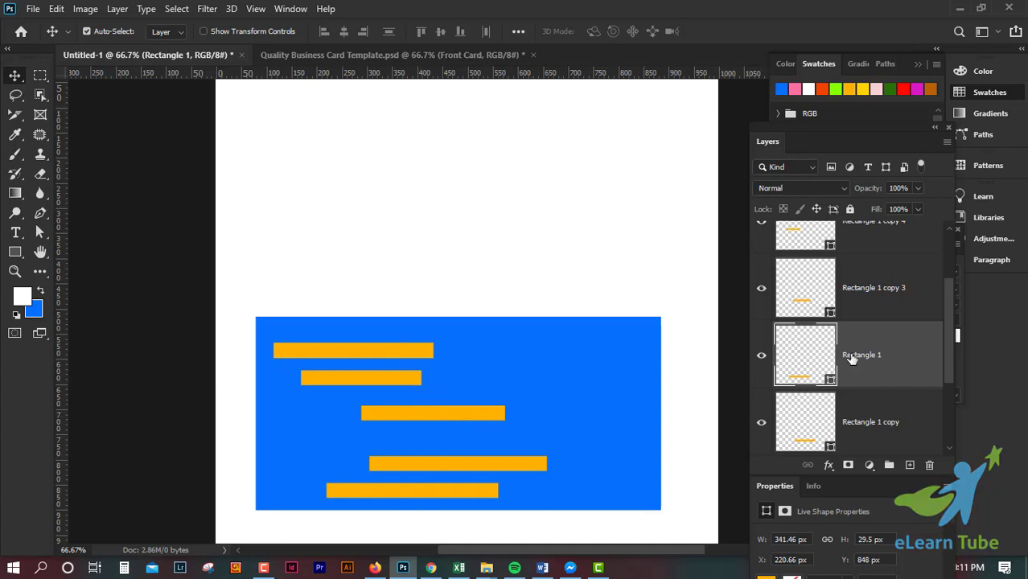
Select all five bar layers, load the outline of Rectangle 1 copy 2 as a selection and align the bars' left edges to it
scroll(865, 404, down, 2)
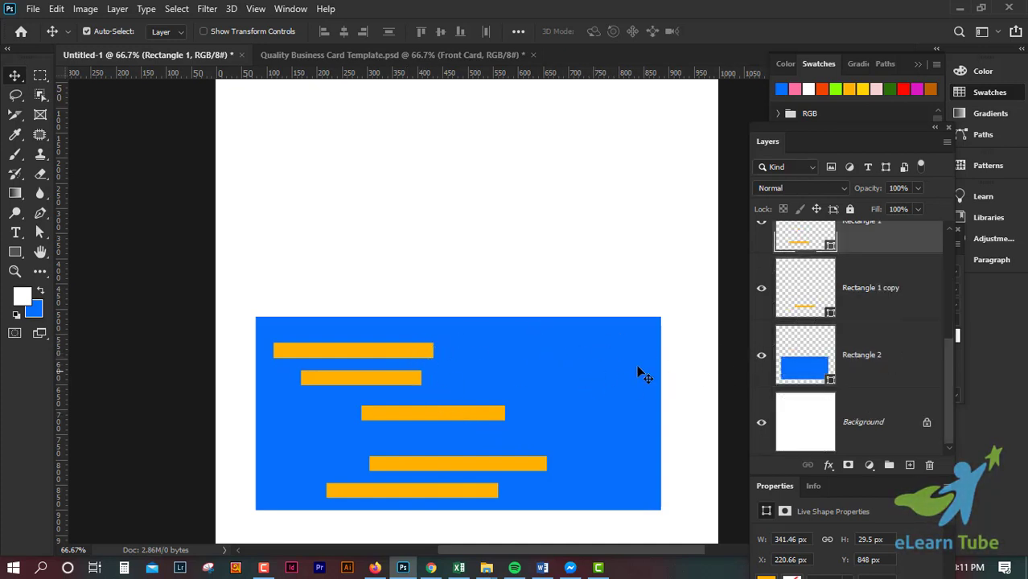
click(890, 301)
scroll(900, 314, up, 3)
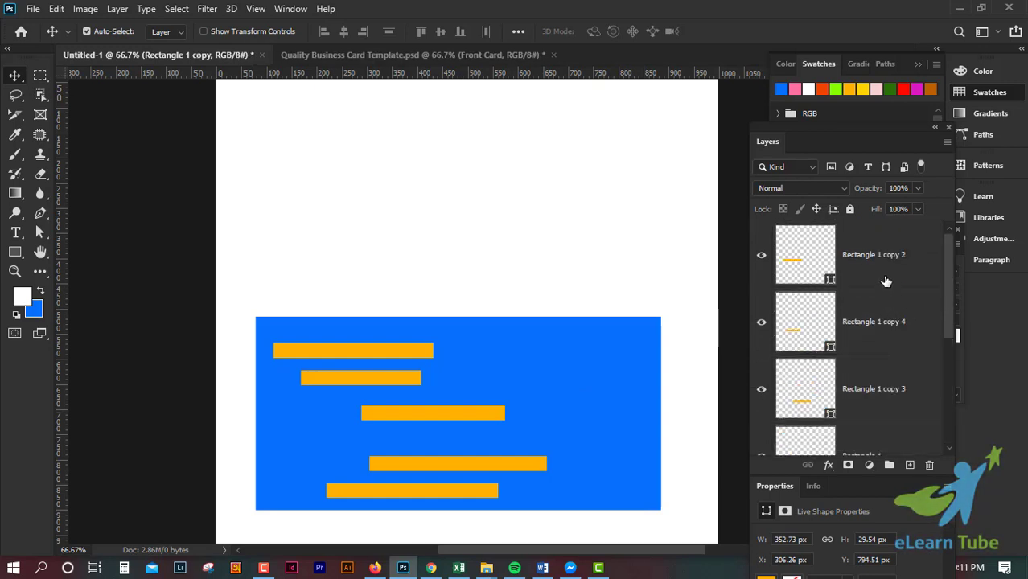
shift+click(886, 280)
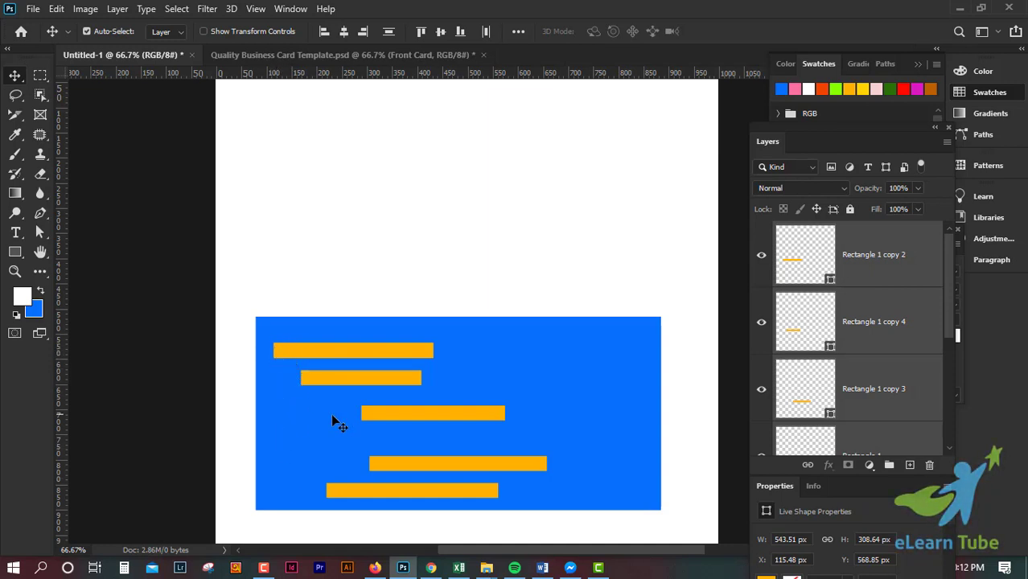
ctrl+click(812, 259)
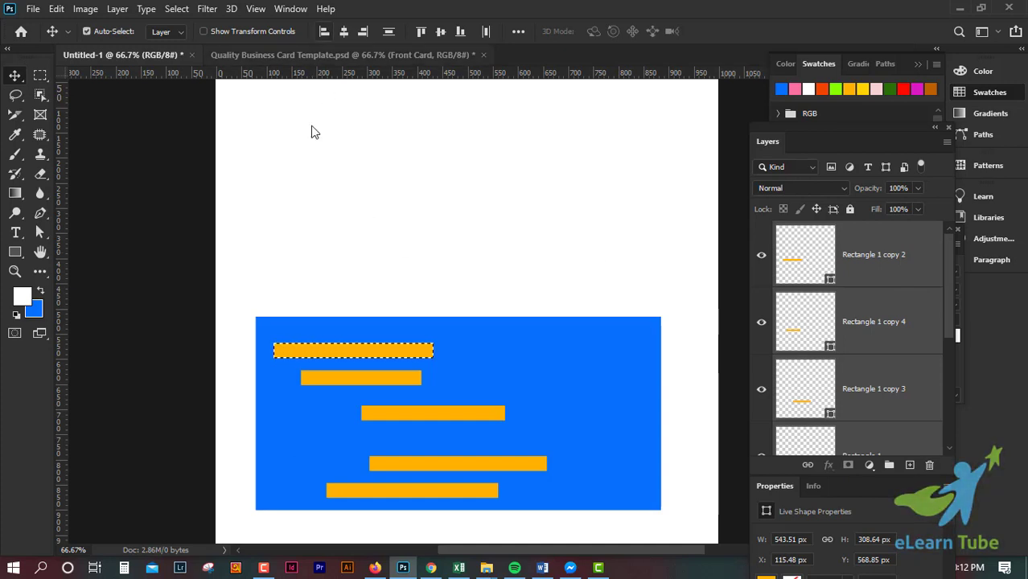
click(324, 30)
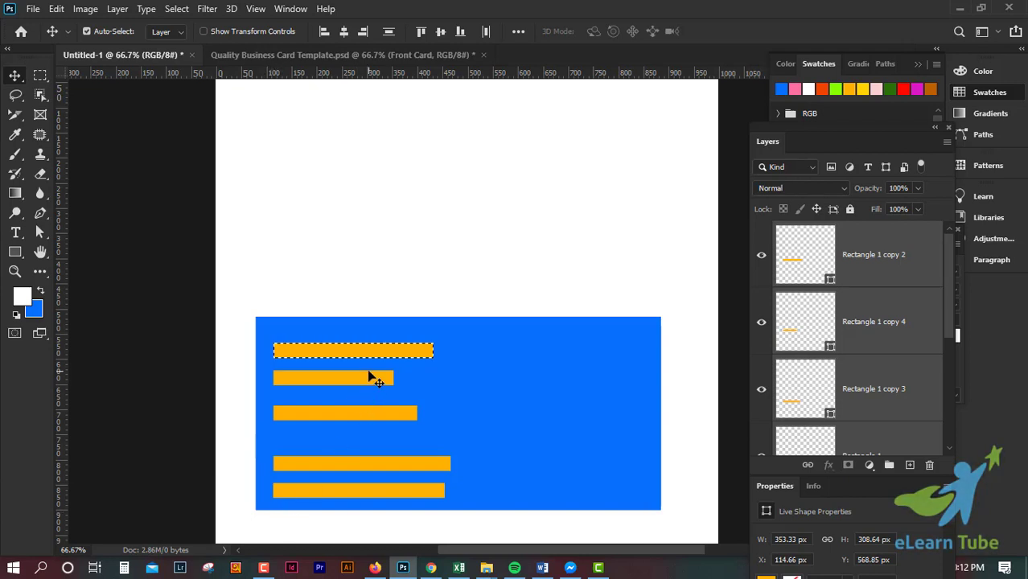
Clear the selection outline and distribute the five bars by their top edges with Align To kept on Selection
key(ctrl+d)
click(519, 31)
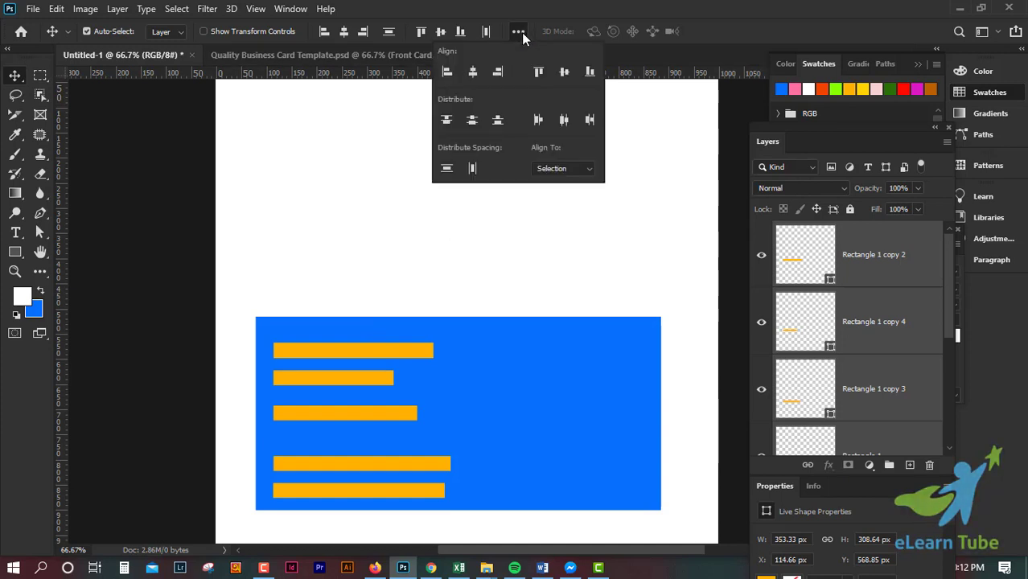
click(446, 120)
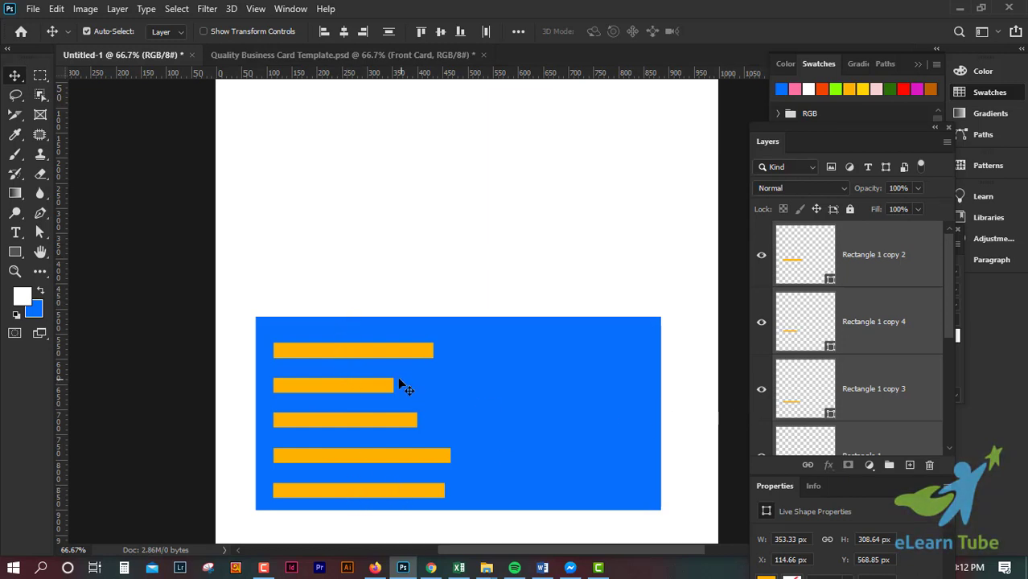
Shift the five bars together down until the lowest one reaches the blue rectangle's bottom edge
scroll(870, 391, down, 3)
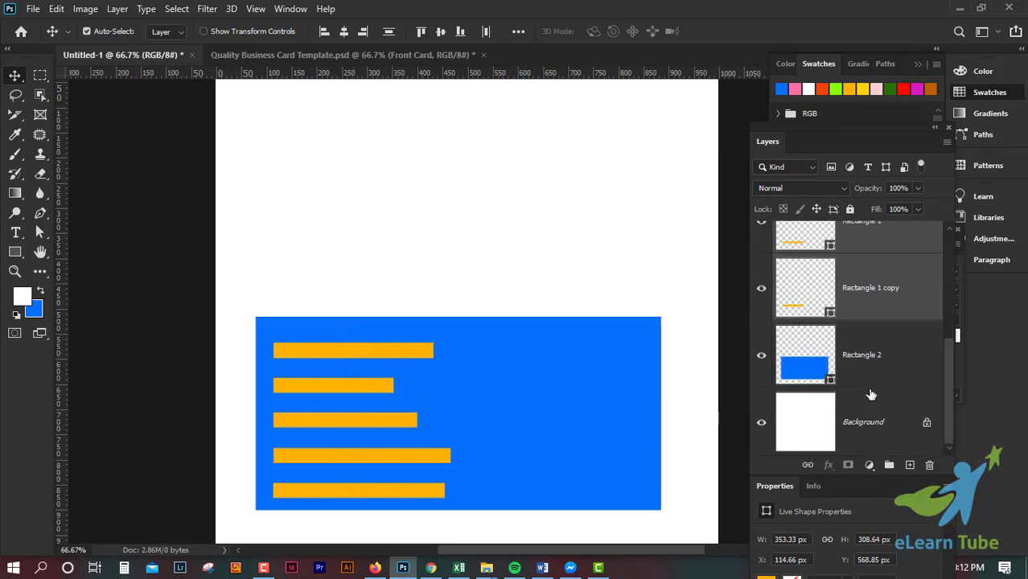
scroll(869, 394, up, 2)
drag(334, 352, 330, 350)
scroll(879, 390, up, 1)
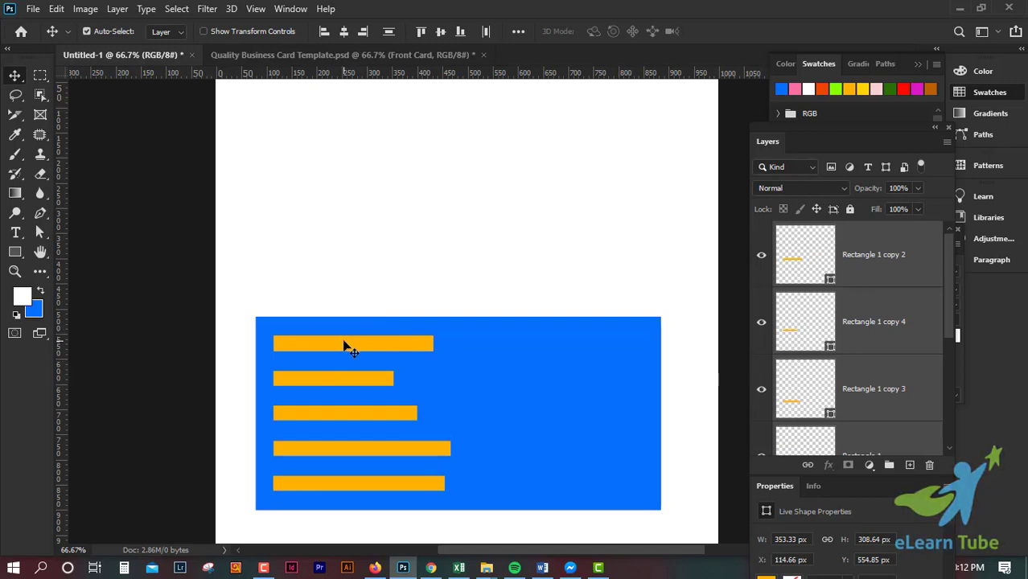
drag(337, 347, 336, 361)
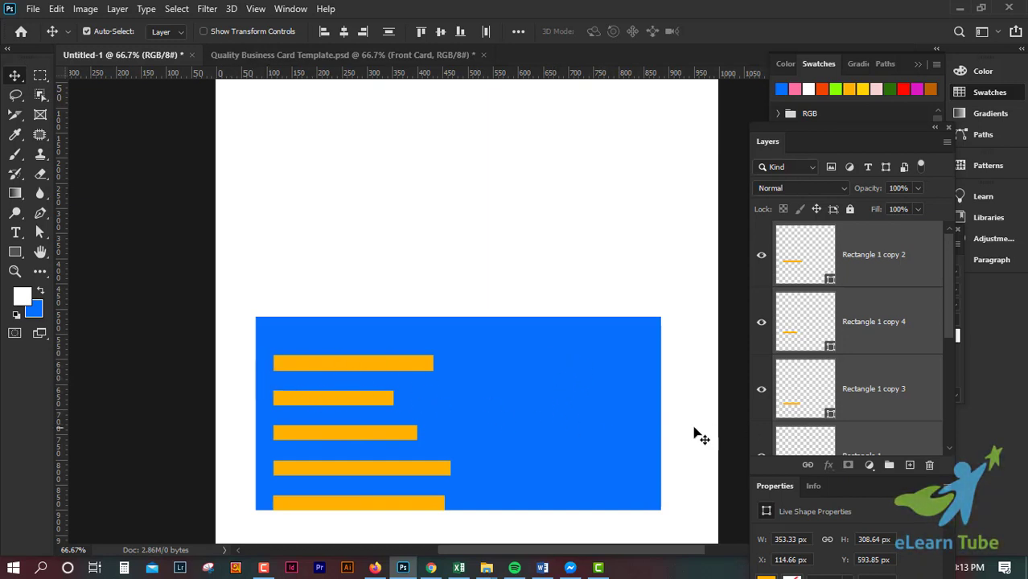
Group the five selected bar layers above the blue rectangle's layer
scroll(964, 375, up, 2)
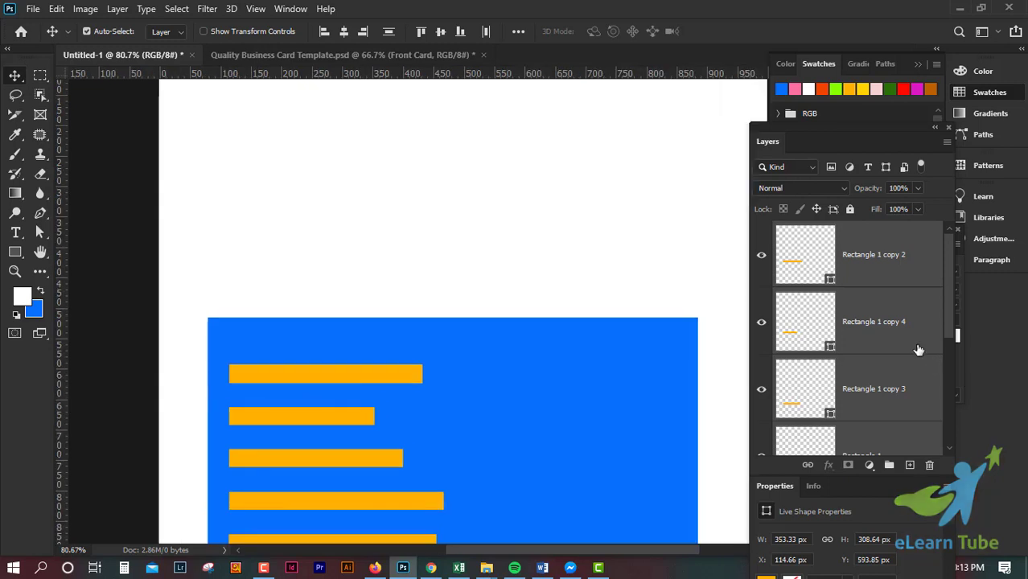
scroll(480, 481, down, 2)
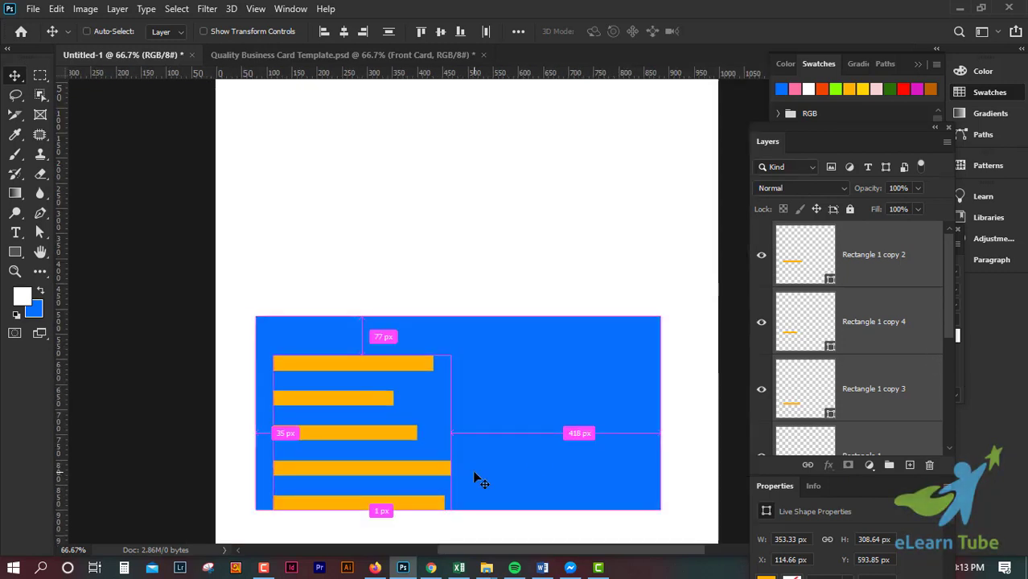
scroll(901, 374, down, 2)
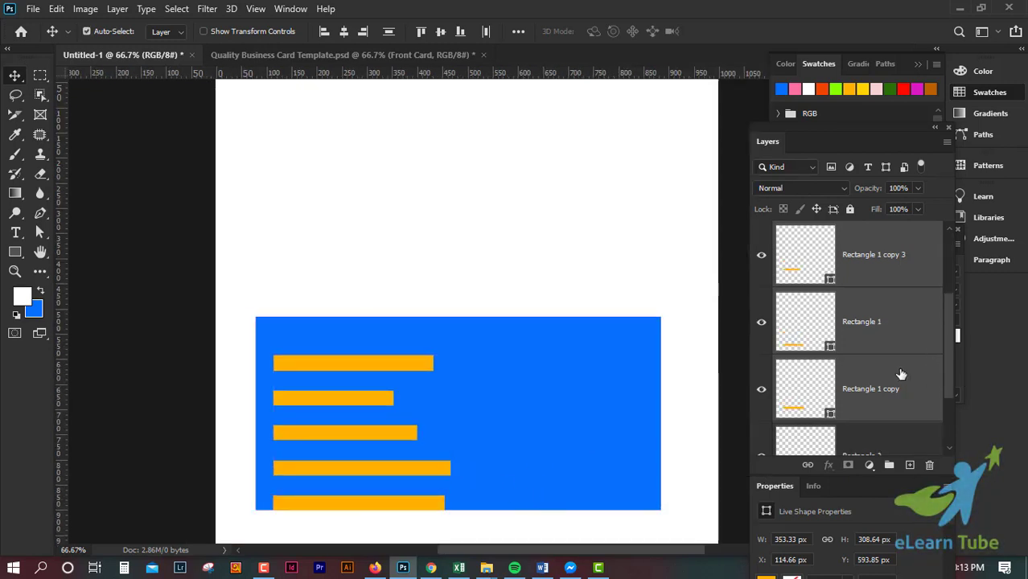
scroll(901, 374, up, 1)
key(ctrl+g)
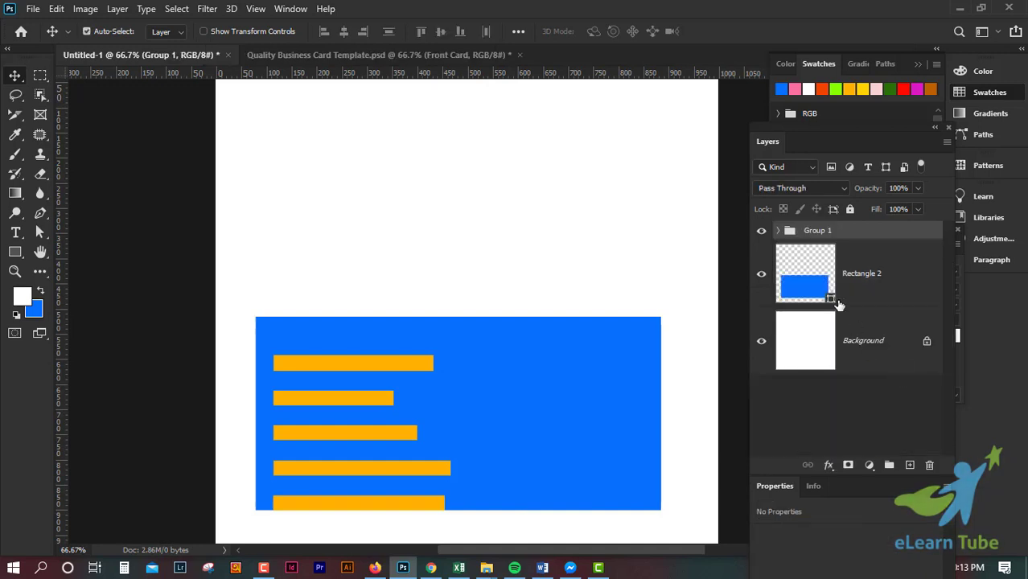
Select Group 1 and Rectangle 2, load the blue rectangle's outline, align their vertical centers to it and clear the selection outline
click(873, 290)
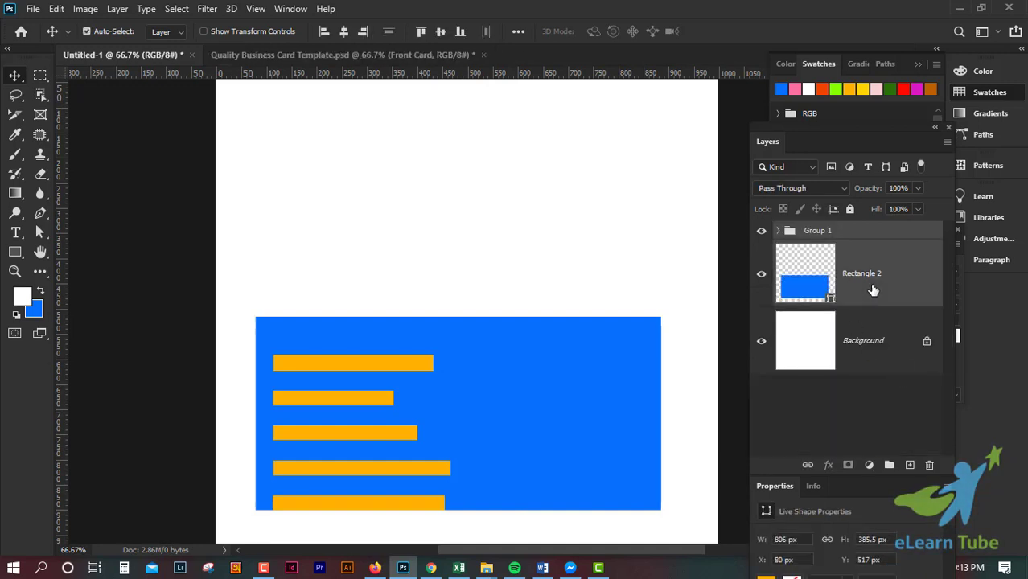
drag(794, 280, 808, 291)
ctrl+click(808, 291)
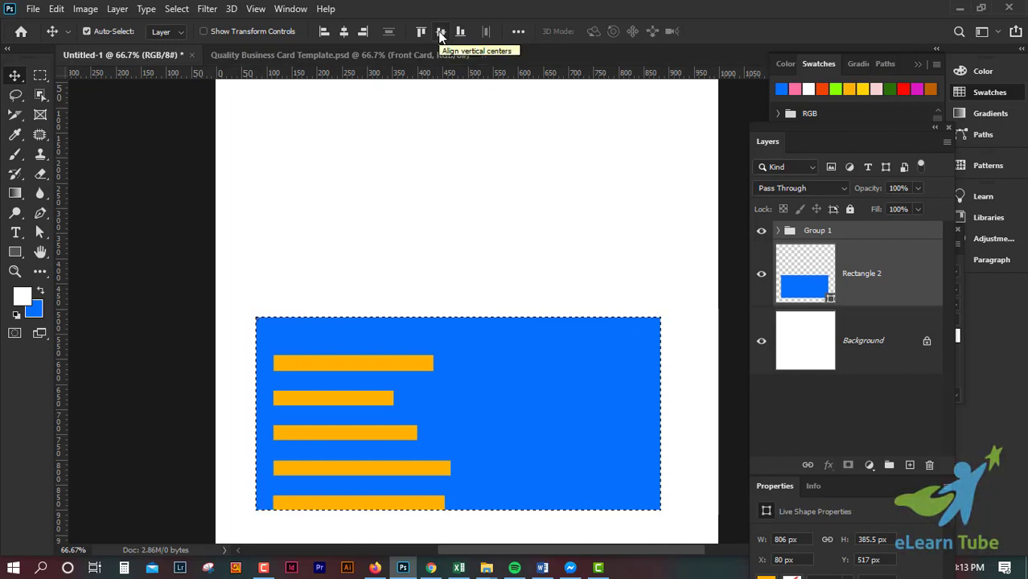
click(439, 33)
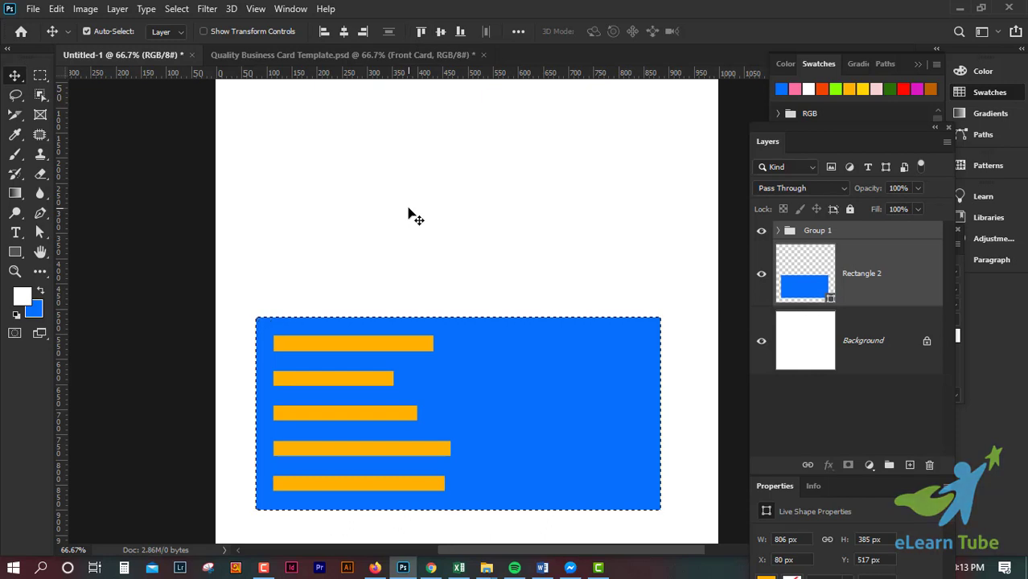
key(ctrl+d)
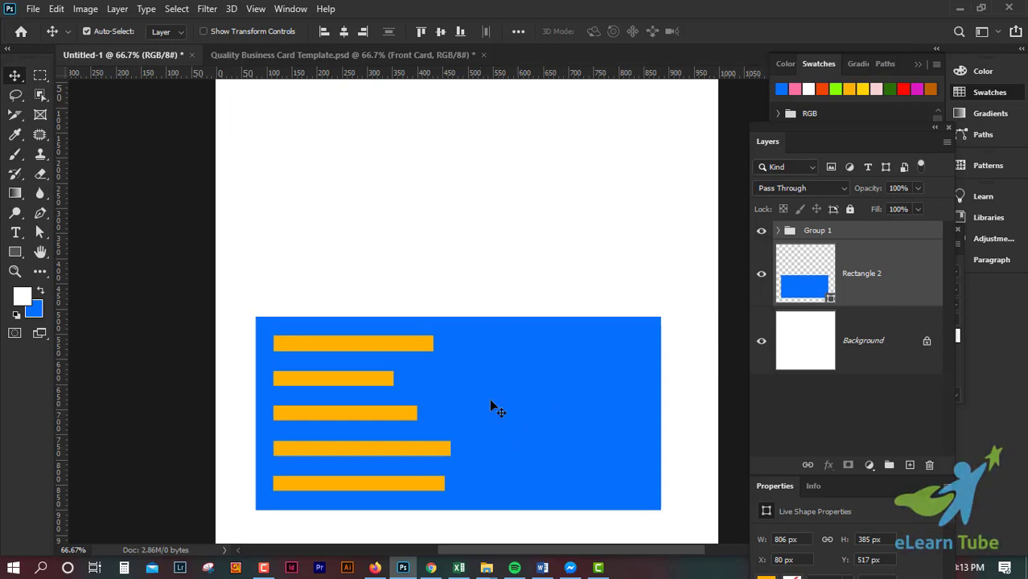
Move the bar group and blue rectangle together up to about X 97 px, Y 240 px and inspect the aligned bars
drag(374, 371, 383, 232)
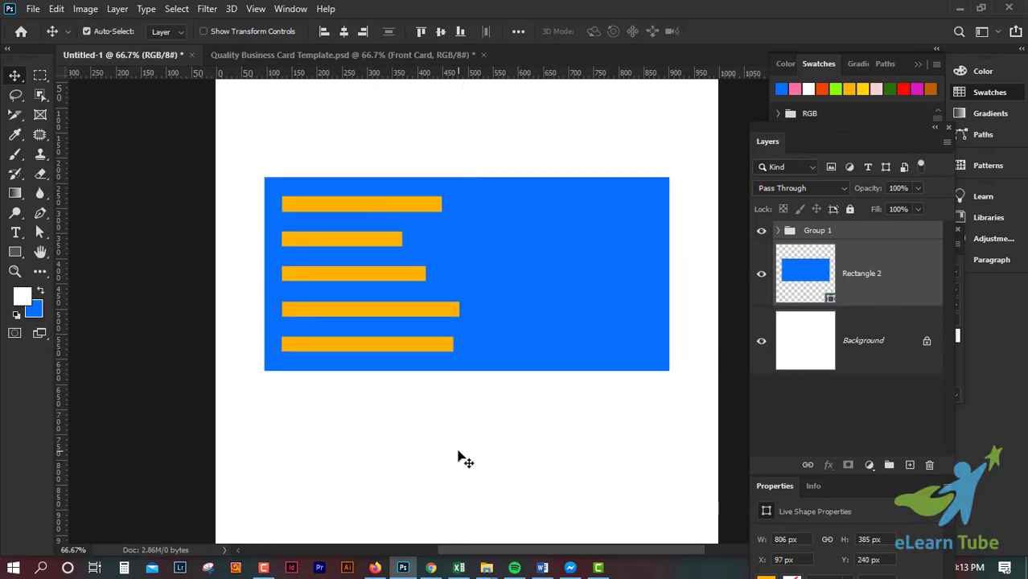
click(517, 36)
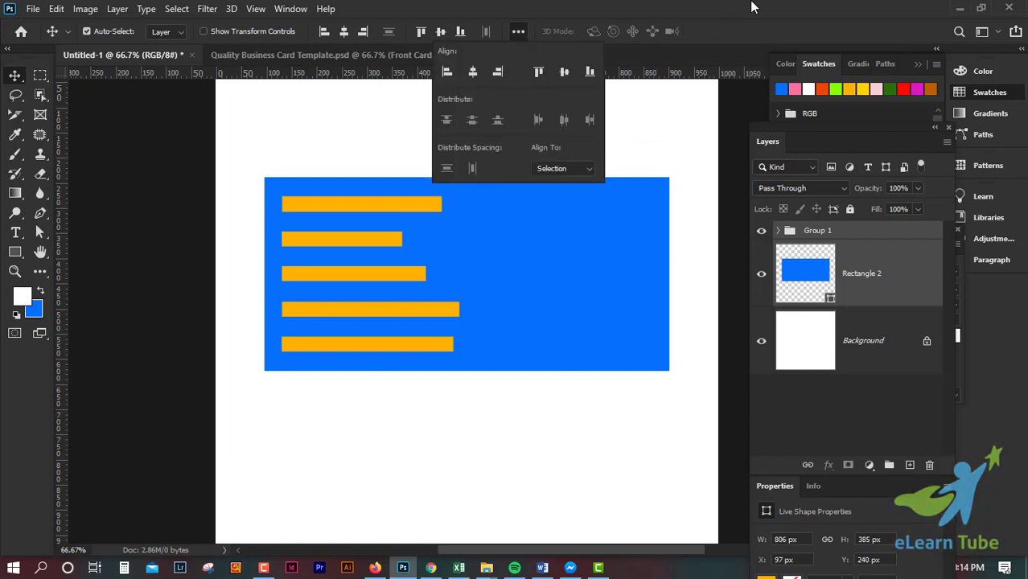
click(543, 272)
key(ctrl+plus)
key(ctrl+plus)
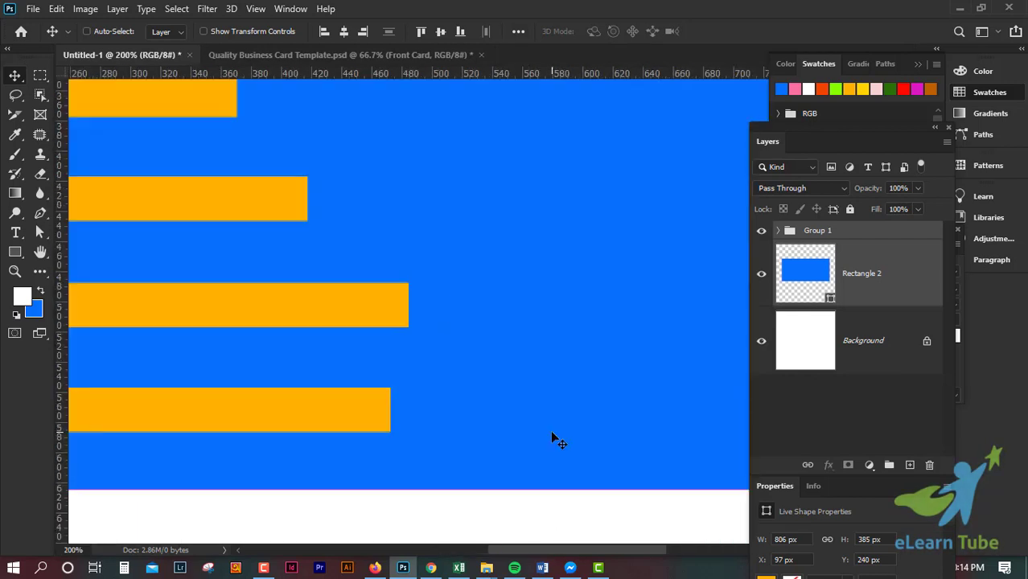
key(ctrl+minus)
key(ctrl+minus)
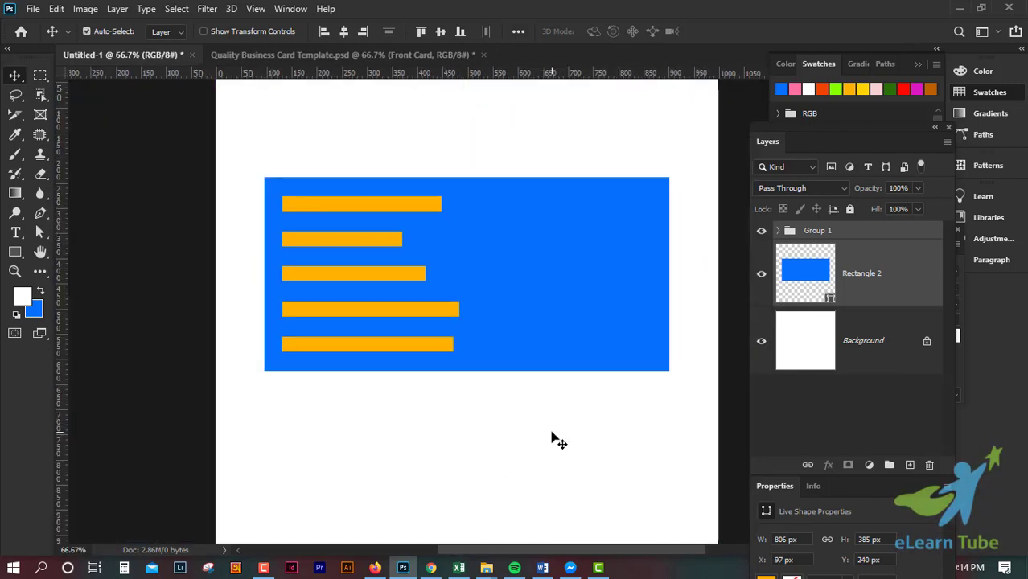